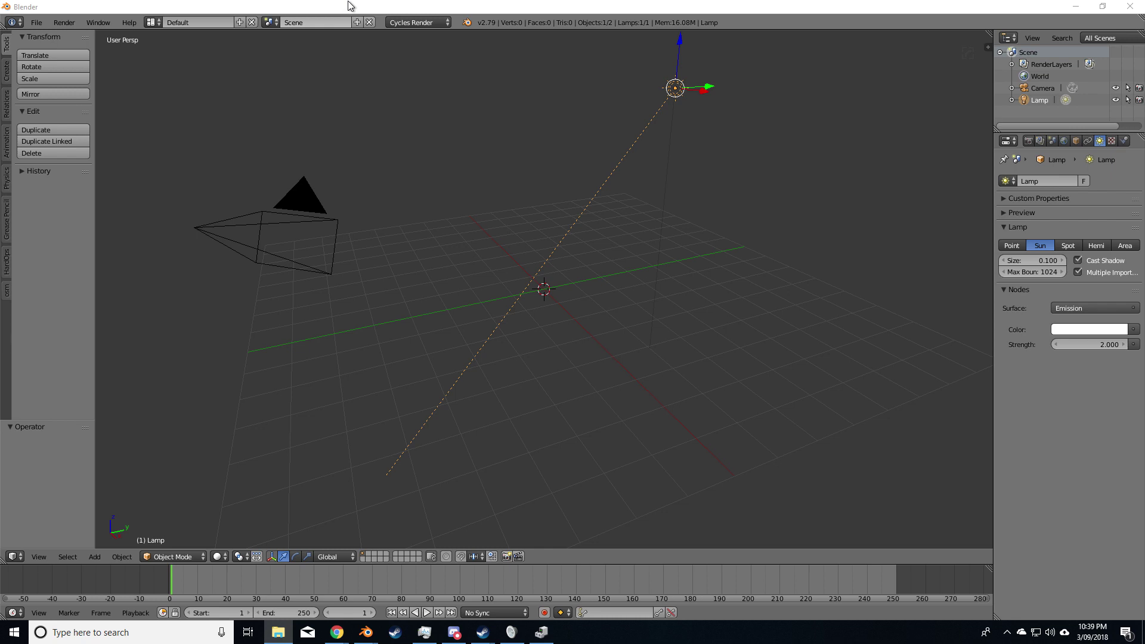
Add a plane and scale it up about 5.6 times in Edit Mode.
click(348, 5)
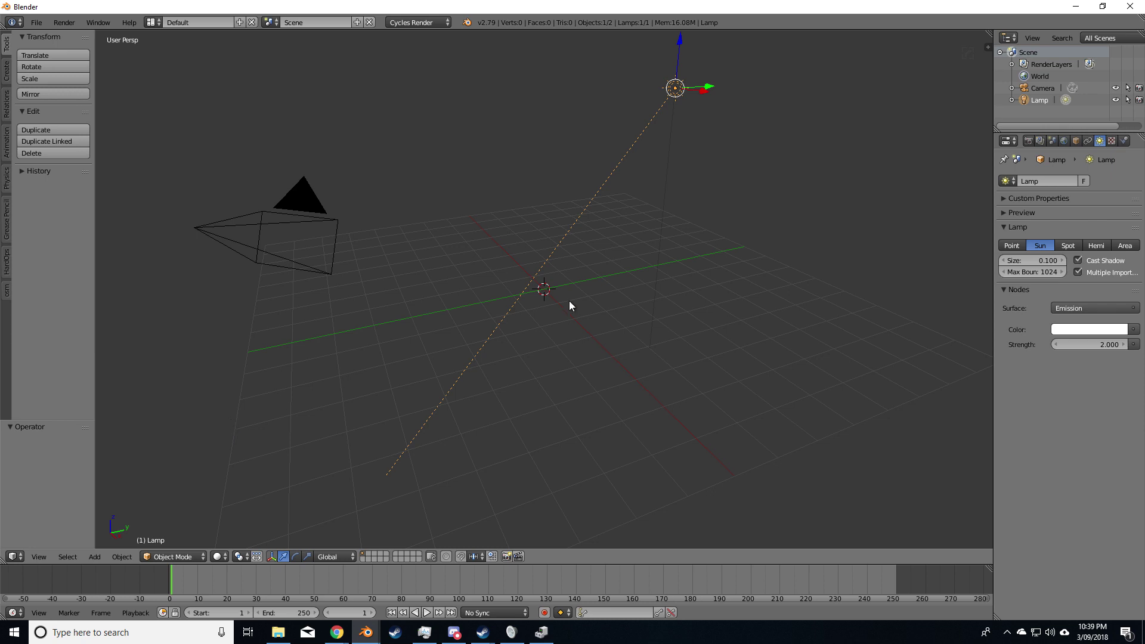
key(shift+a)
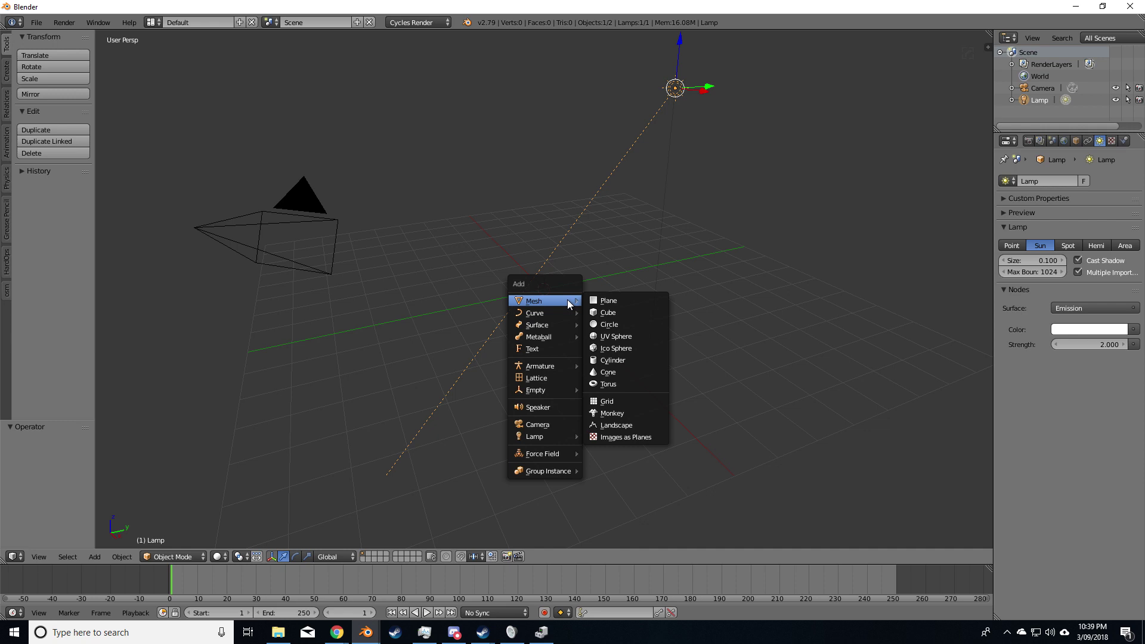
click(604, 301)
key(Tab)
key(s)
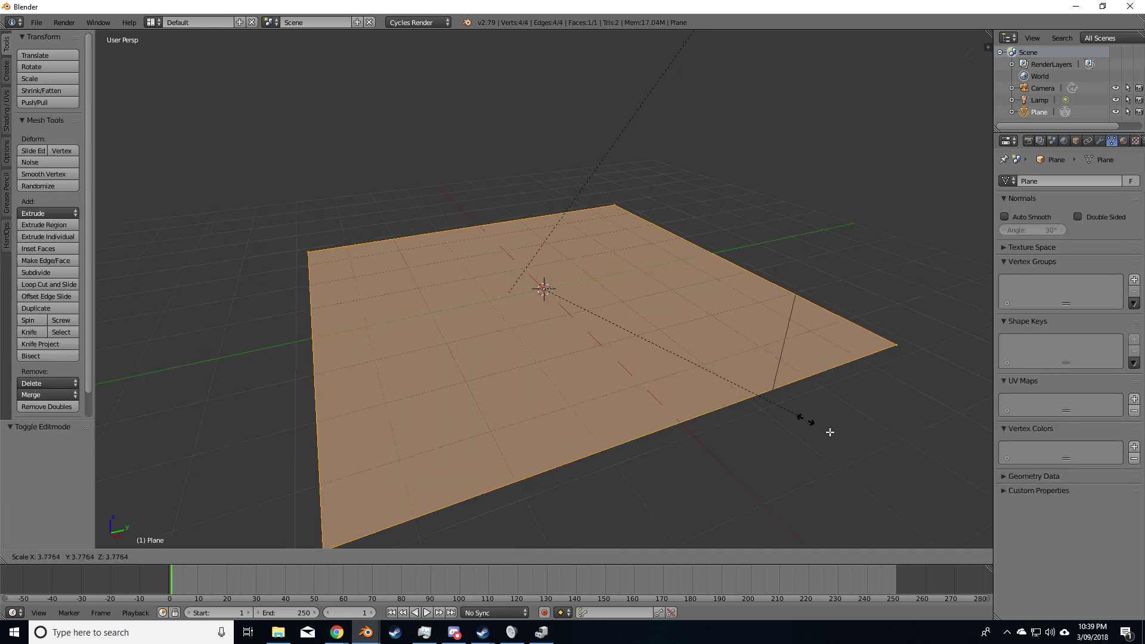
click(775, 404)
Subdivide the plane with 10 cuts.
scroll(740, 403, down, 3)
key(w)
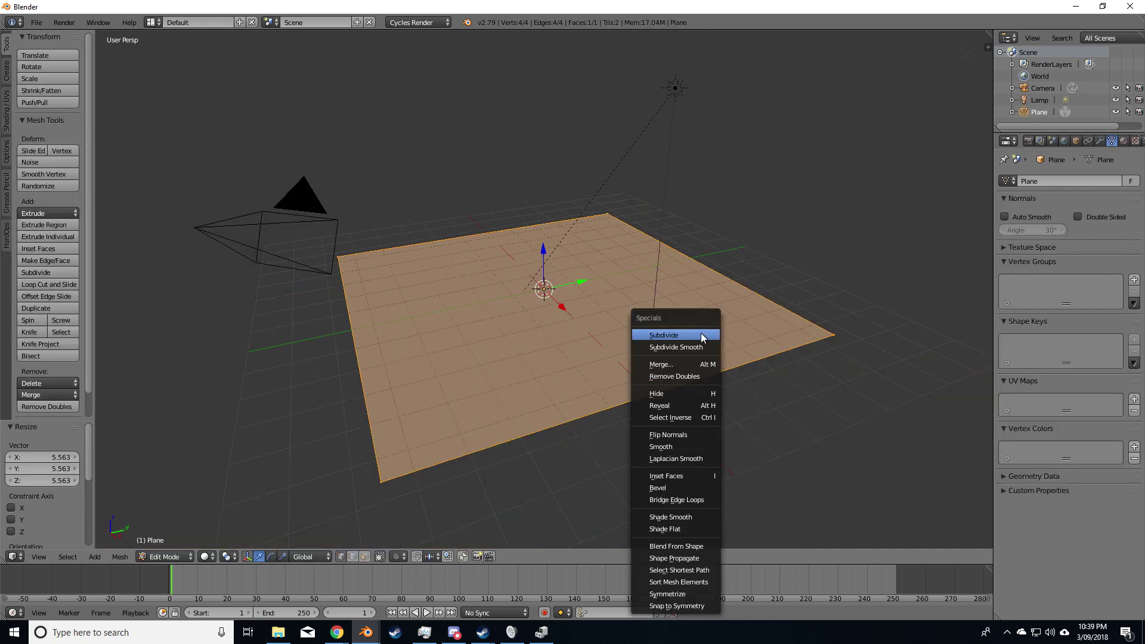
click(671, 335)
drag(16, 463, 57, 463)
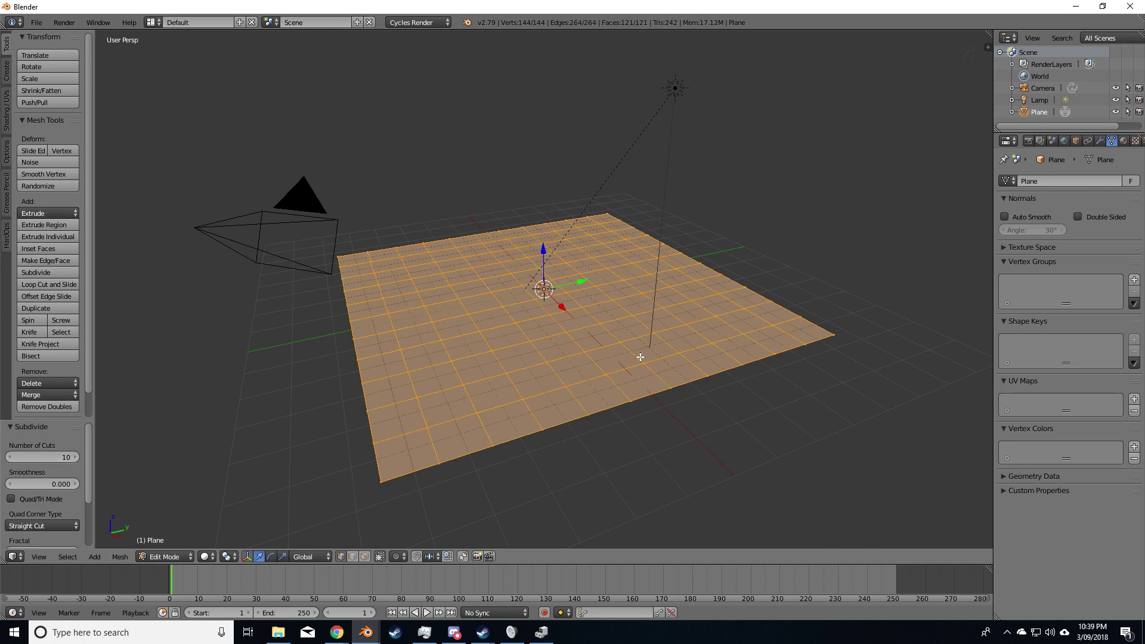
With proportional editing on, lift a right-edge vertex and the back corner into rolling hills.
key(o)
right_click(705, 330)
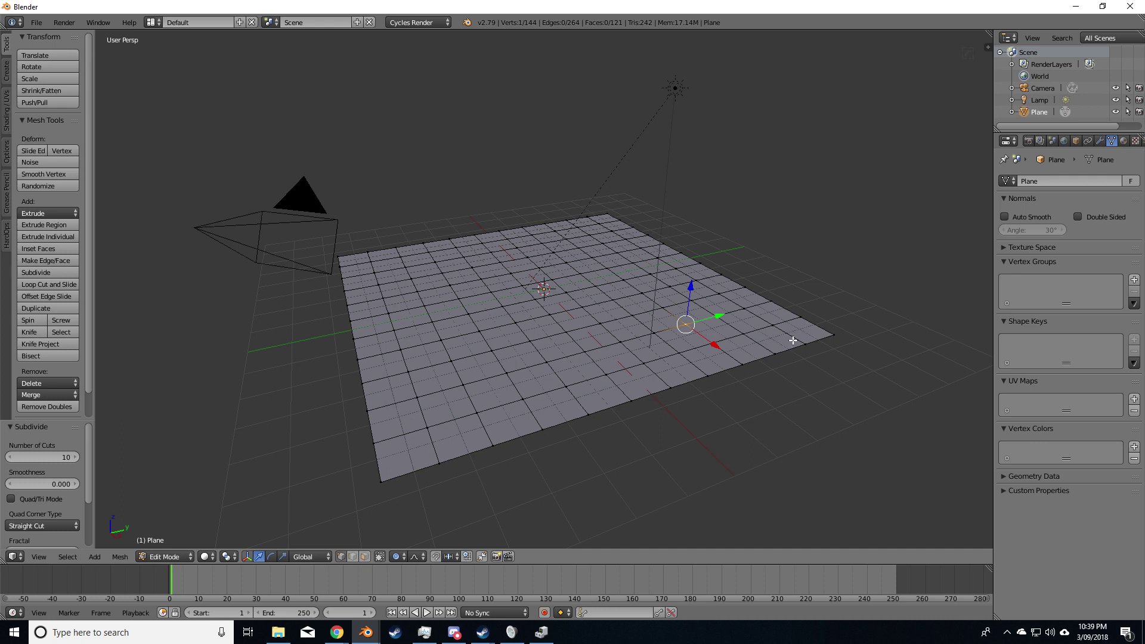
key(g)
scroll(788, 331, down, 20)
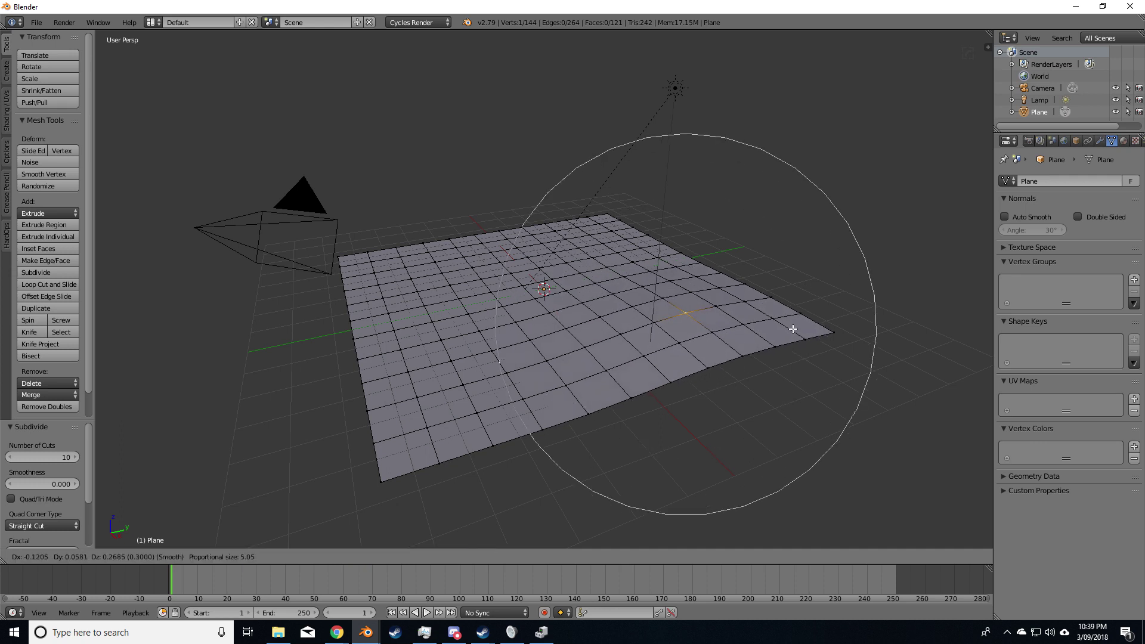
click(826, 287)
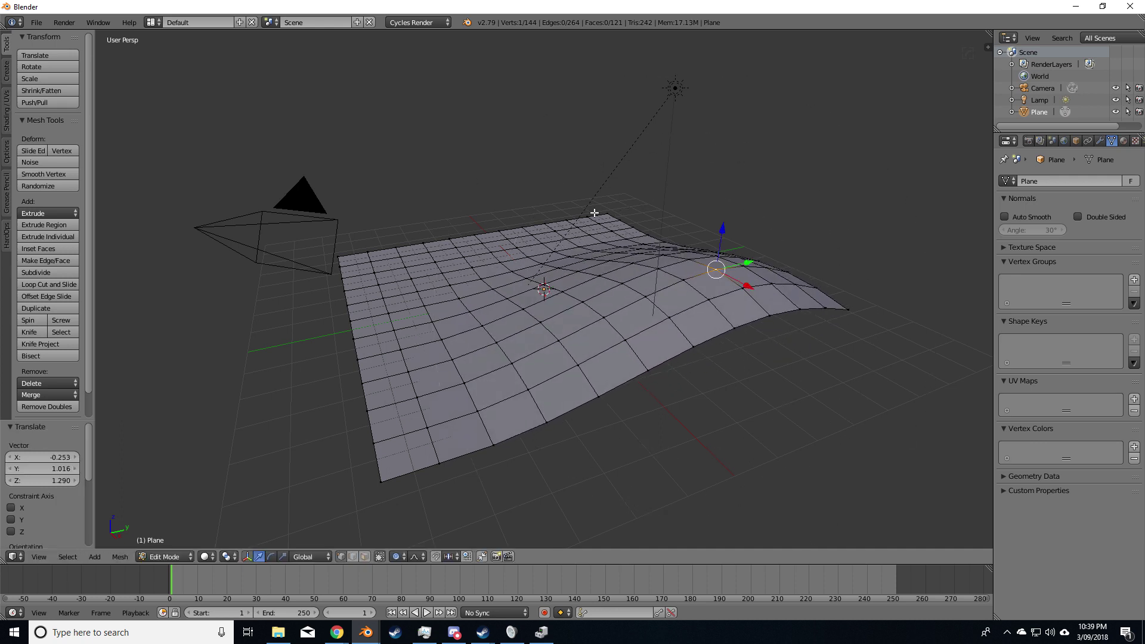
right_click(591, 214)
key(g)
click(614, 223)
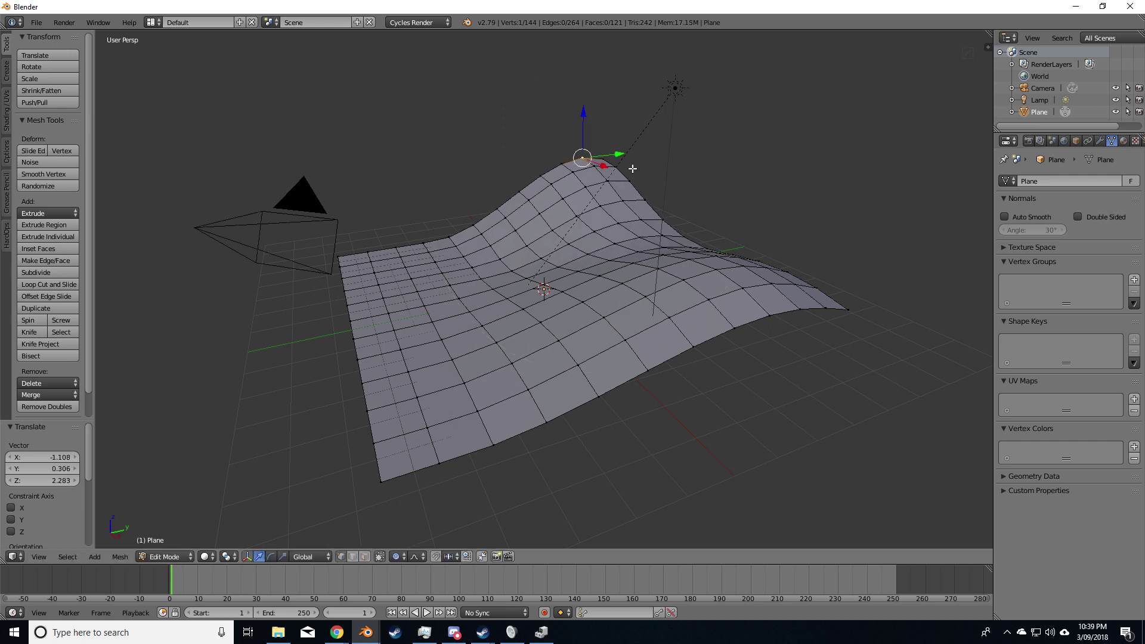
key(g)
click(597, 241)
middle_drag(597, 241, 531, 163)
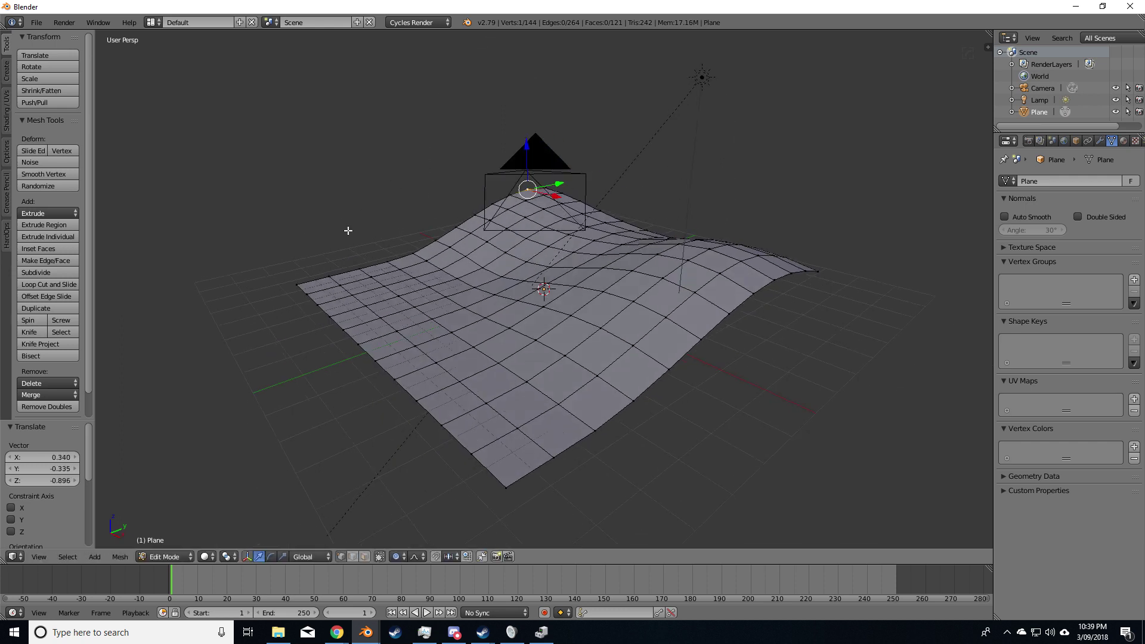
Lower the camera along Z and tilt it about 26 degrees on X.
key(Tab)
right_click(542, 181)
key(g)
key(z)
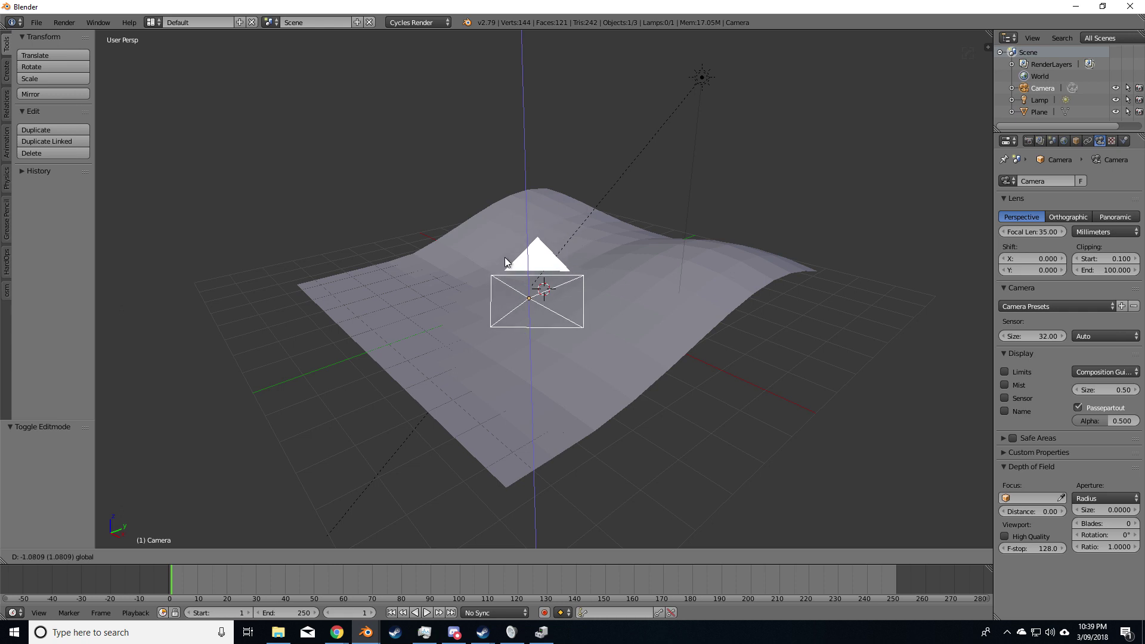
click(507, 262)
key(r)
key(x)
key(x)
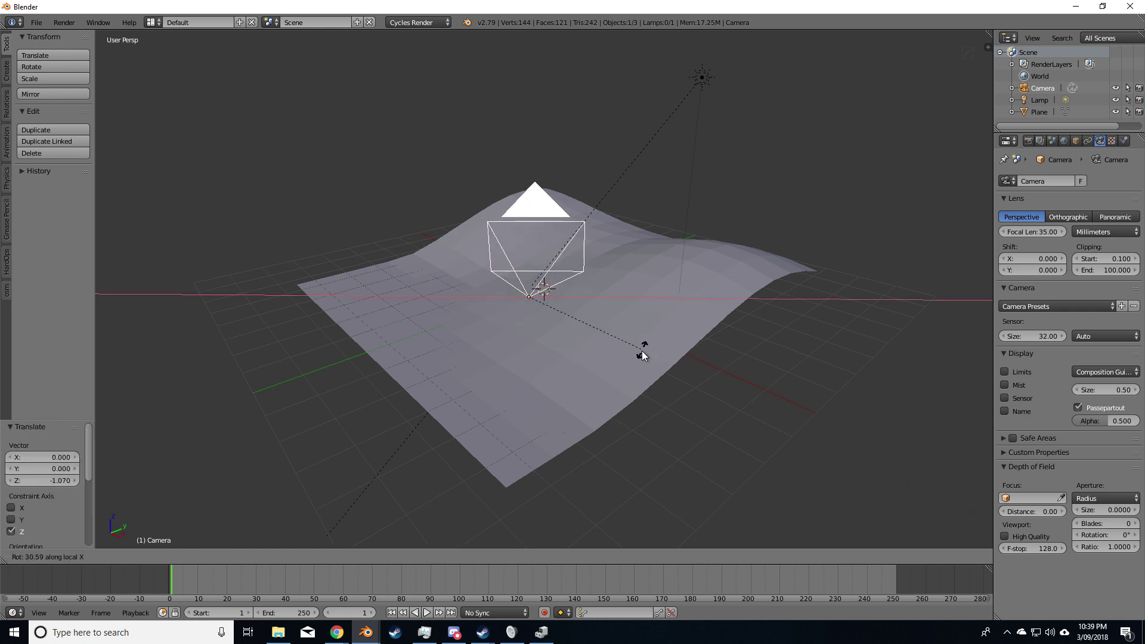
click(644, 355)
Slide the camera along Y beside the terrain and turn it toward the hills.
key(g)
key(y)
click(629, 319)
key(t)
key(r)
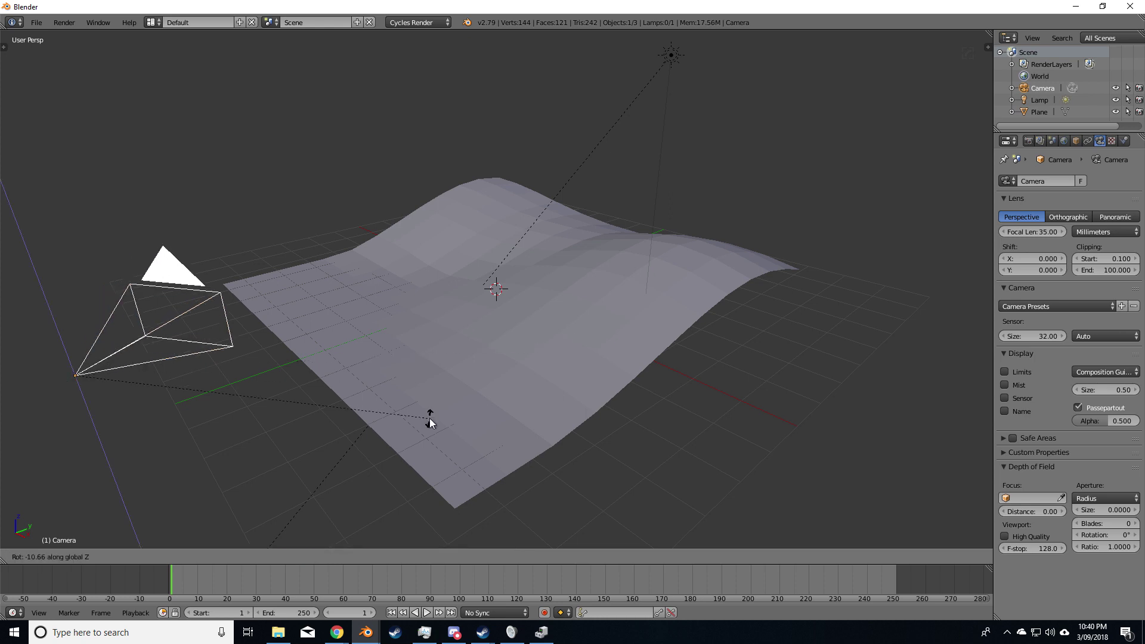
click(331, 466)
Check the camera view and refine its position, with a 9-degree Z turn, to frame the hills.
key(KP_0)
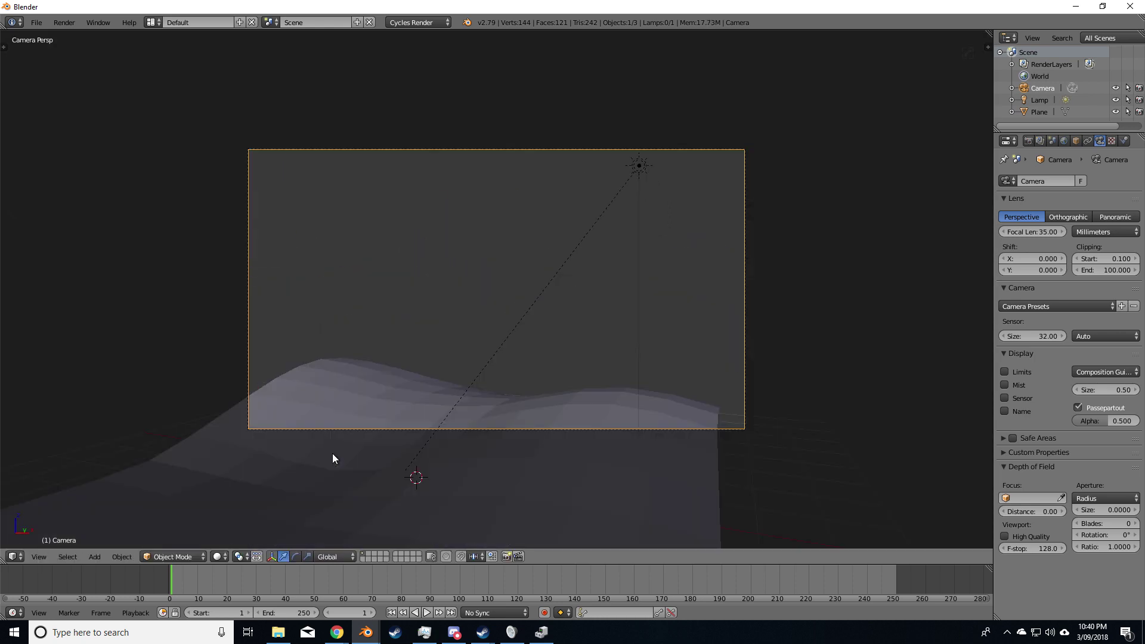
key(g)
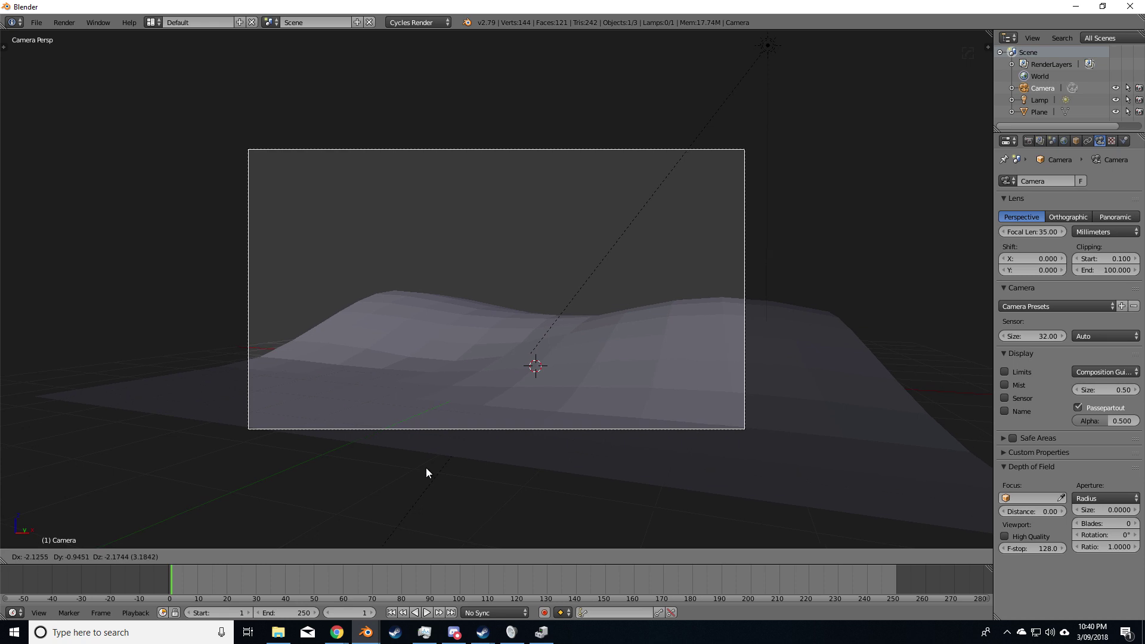
click(446, 479)
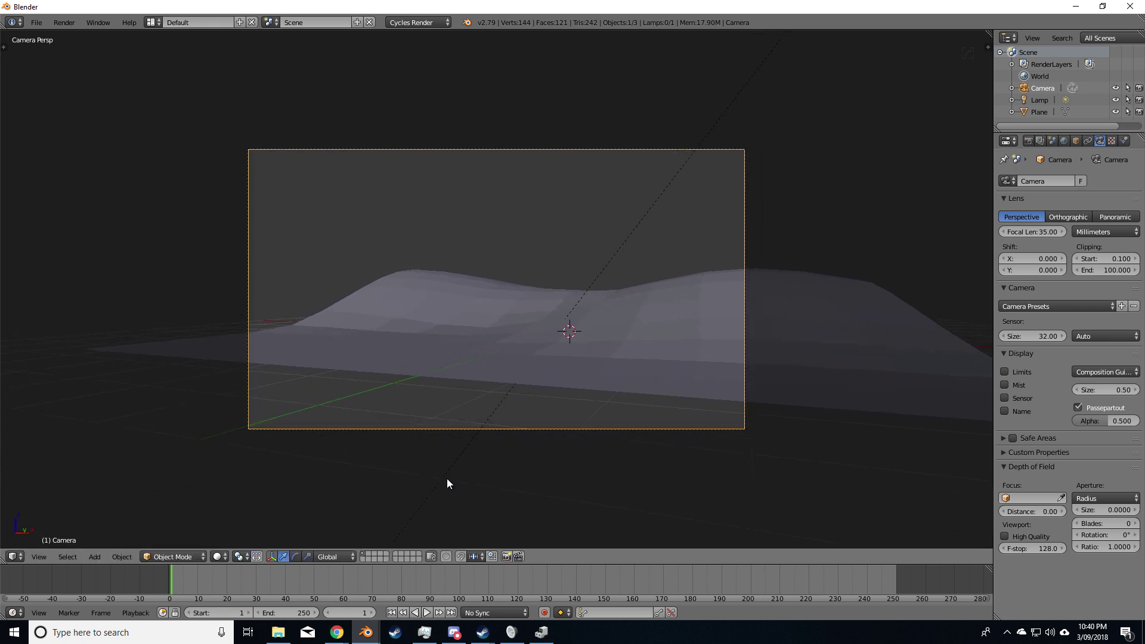
key(g)
key(y)
click(671, 457)
key(t)
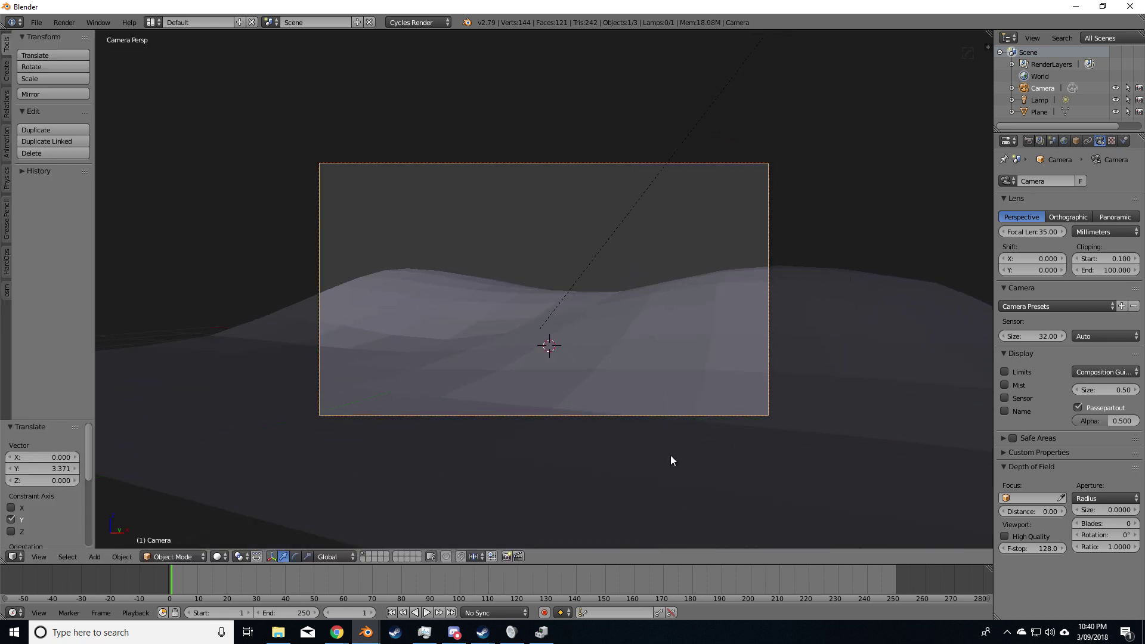
key(r)
key(z)
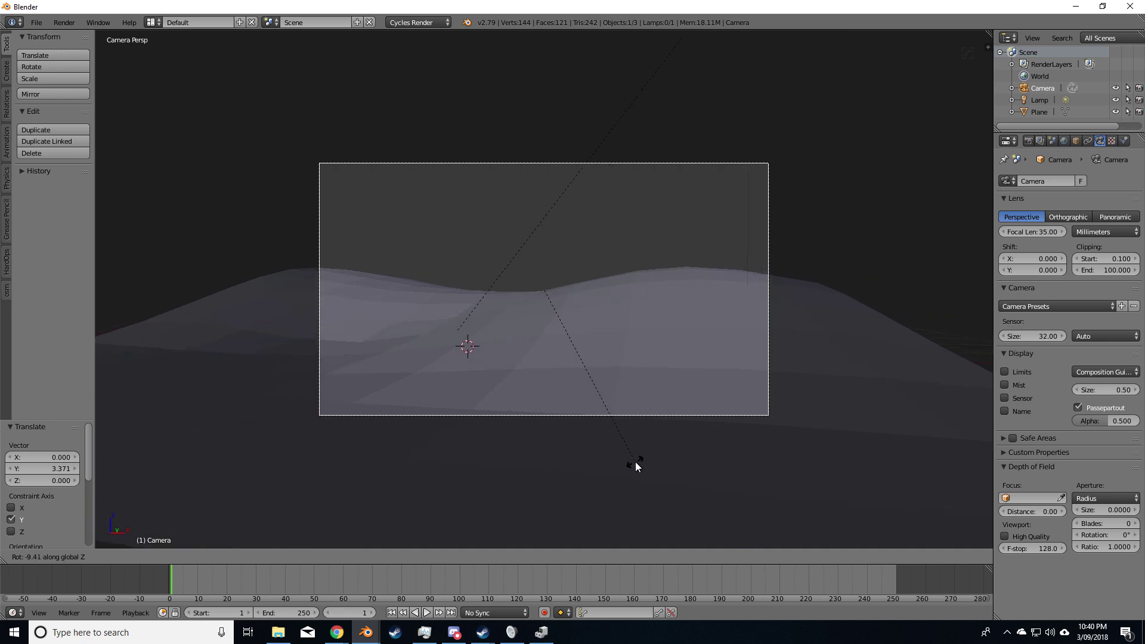
click(637, 459)
key(g)
click(649, 365)
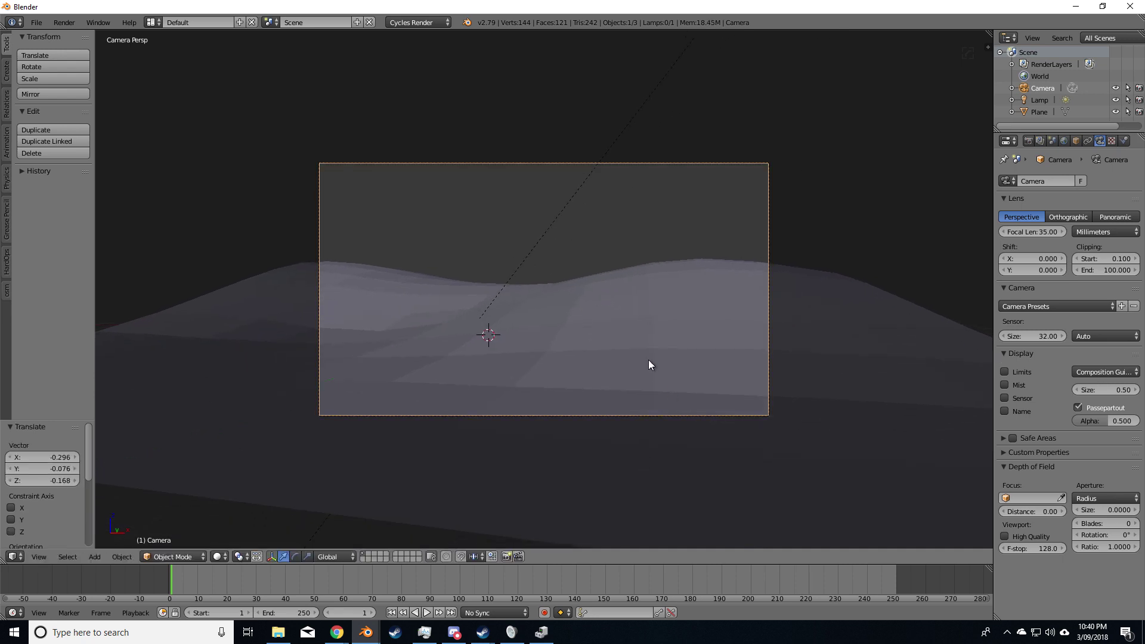
Append the Realistic Nature Asset Pack group from Realistic_Nature_Asset_Pack_1.2.blend.
click(36, 22)
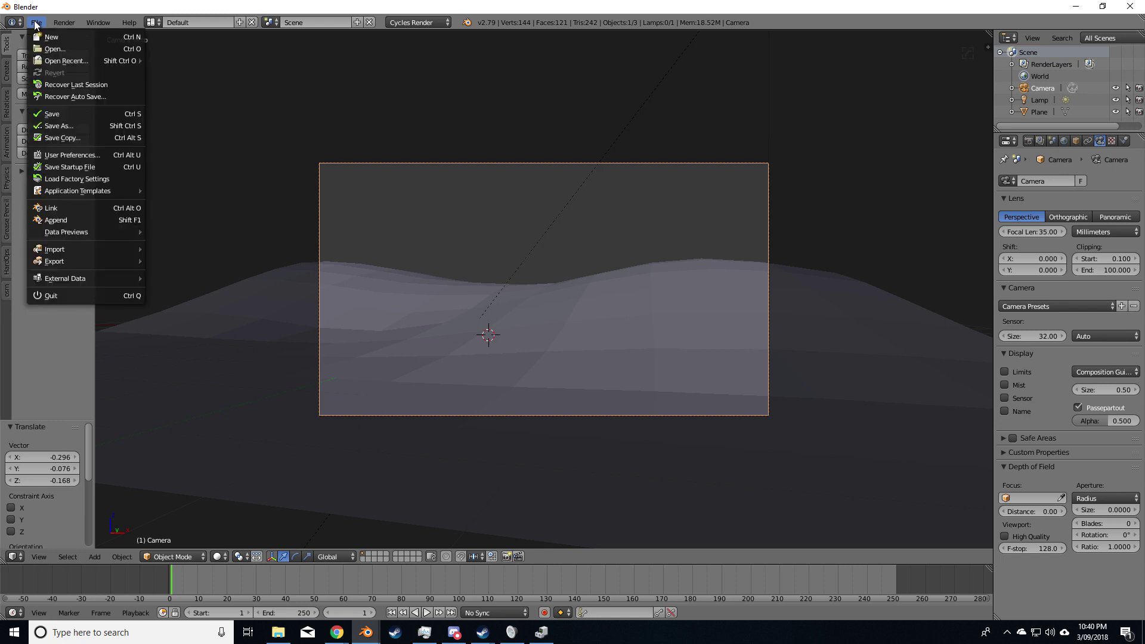
click(59, 219)
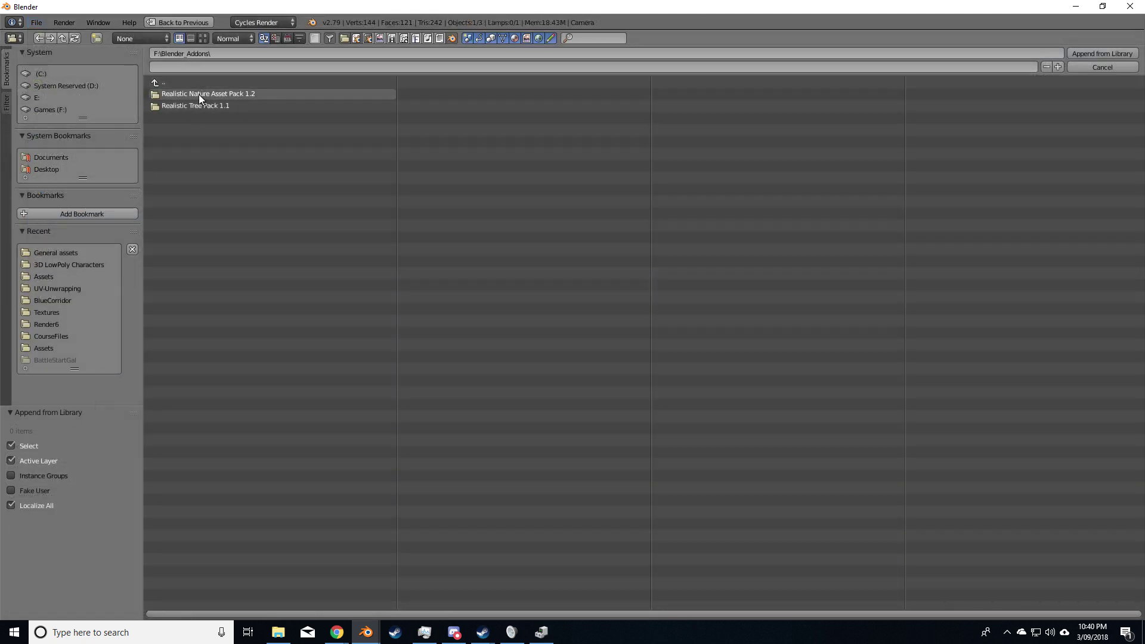
click(198, 94)
click(195, 101)
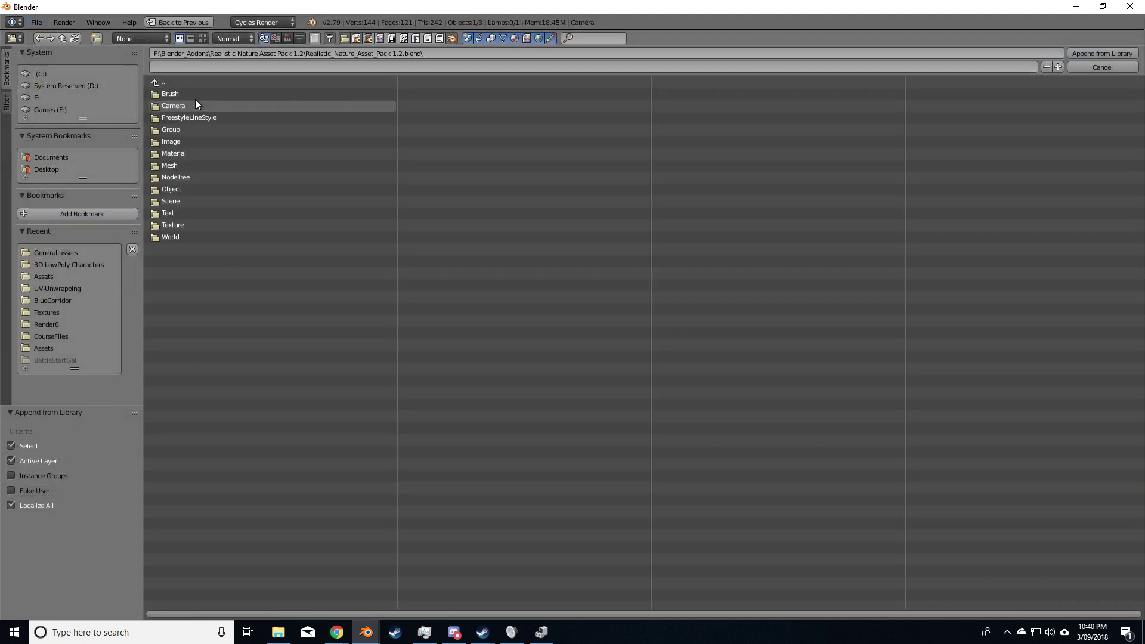
click(181, 128)
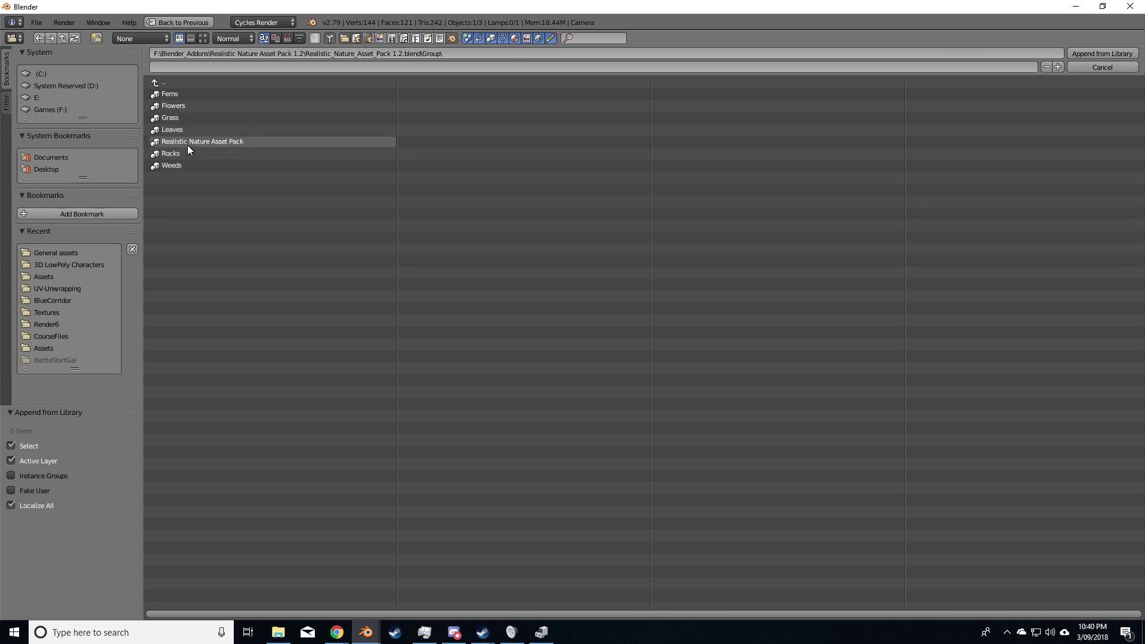
click(186, 144)
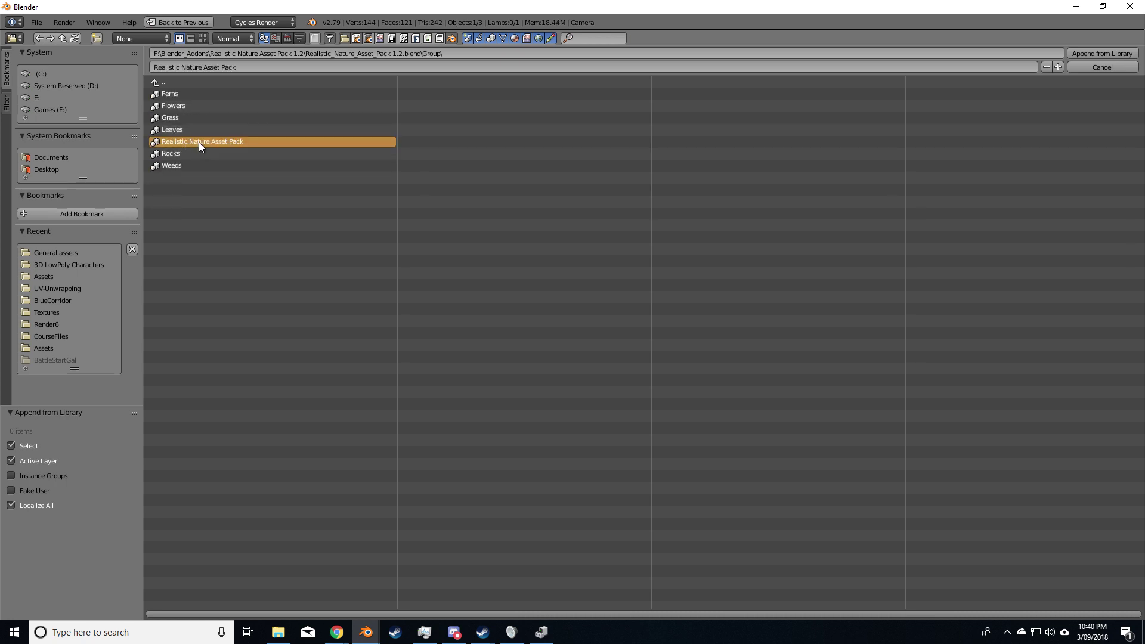
double_click(199, 142)
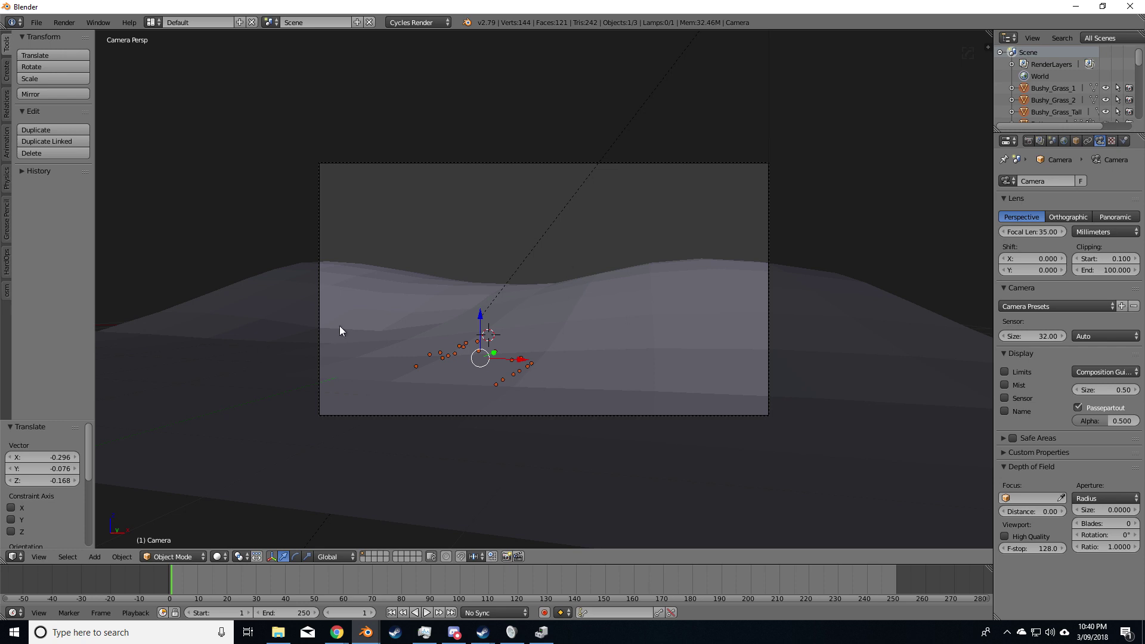
Add a particle system to the terrain plane and set its type to Hair.
right_click(798, 316)
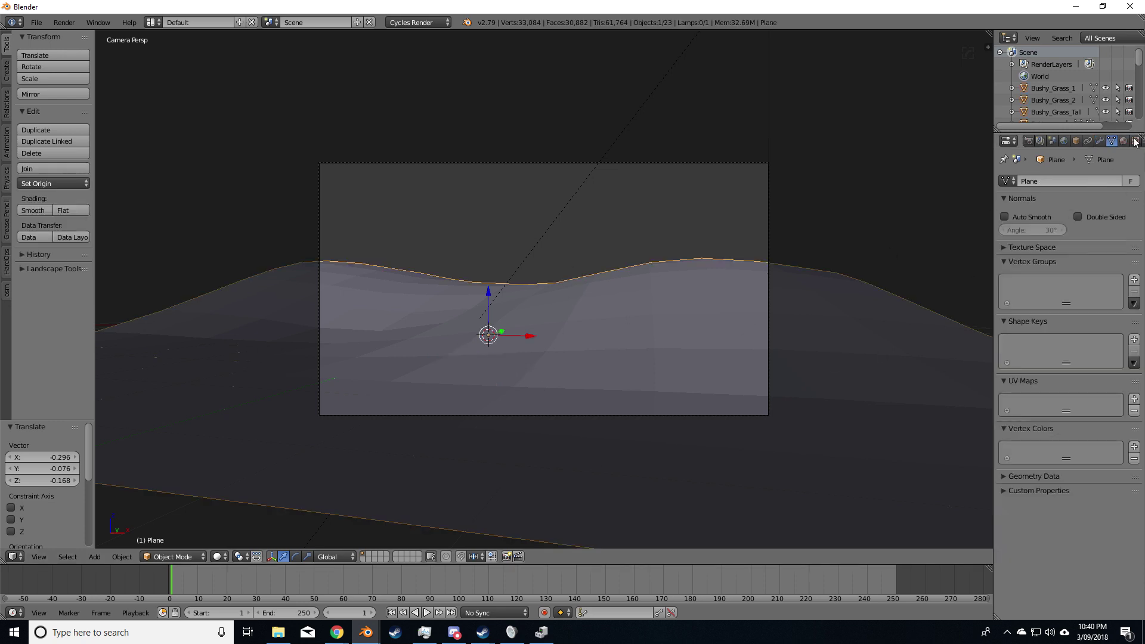
scroll(1135, 141, down, 3)
click(1090, 142)
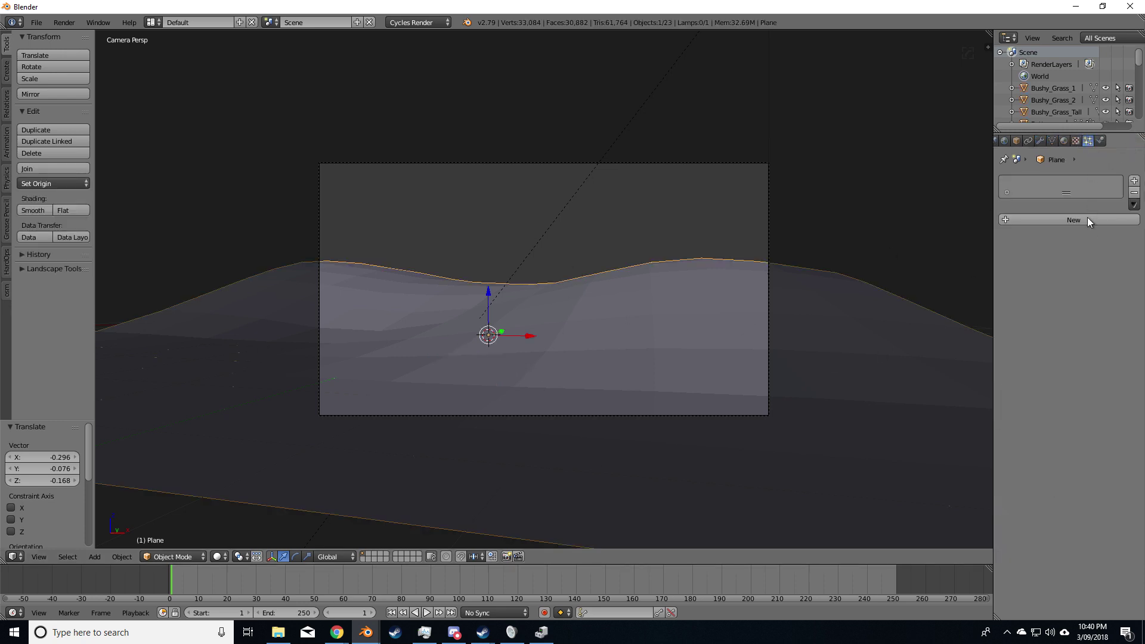
click(1087, 221)
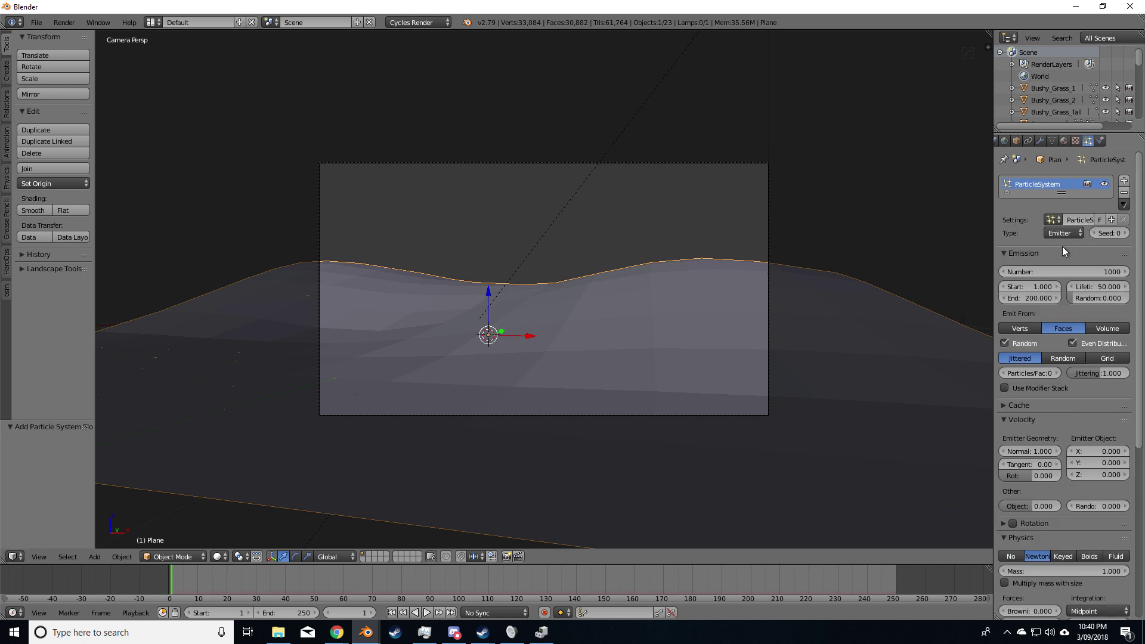
click(1064, 234)
click(1066, 220)
click(1070, 233)
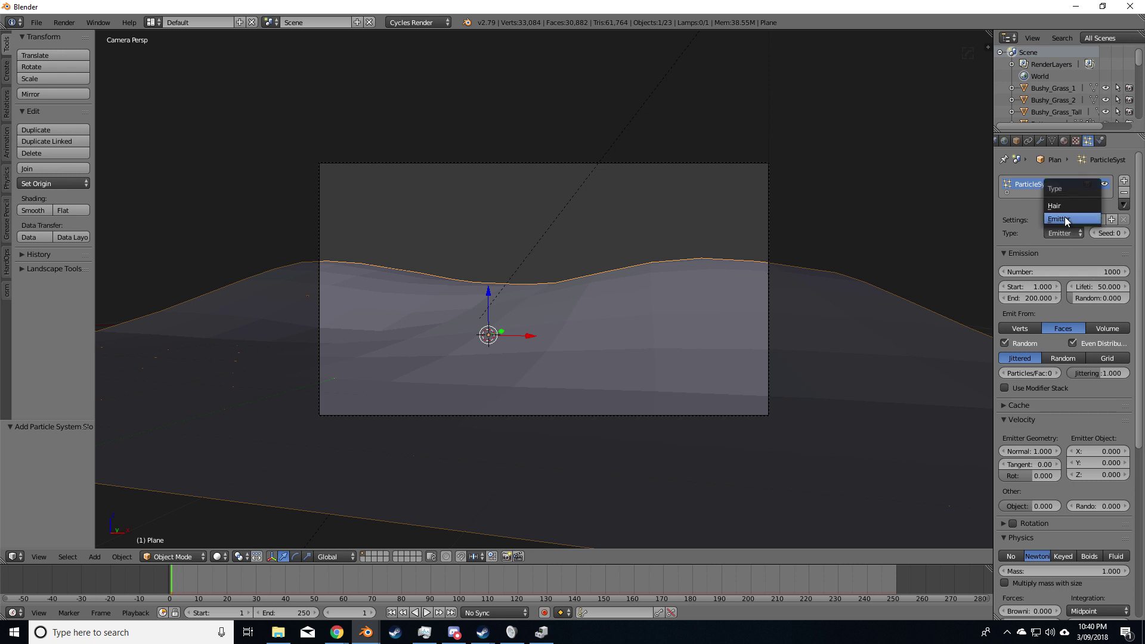
click(1062, 205)
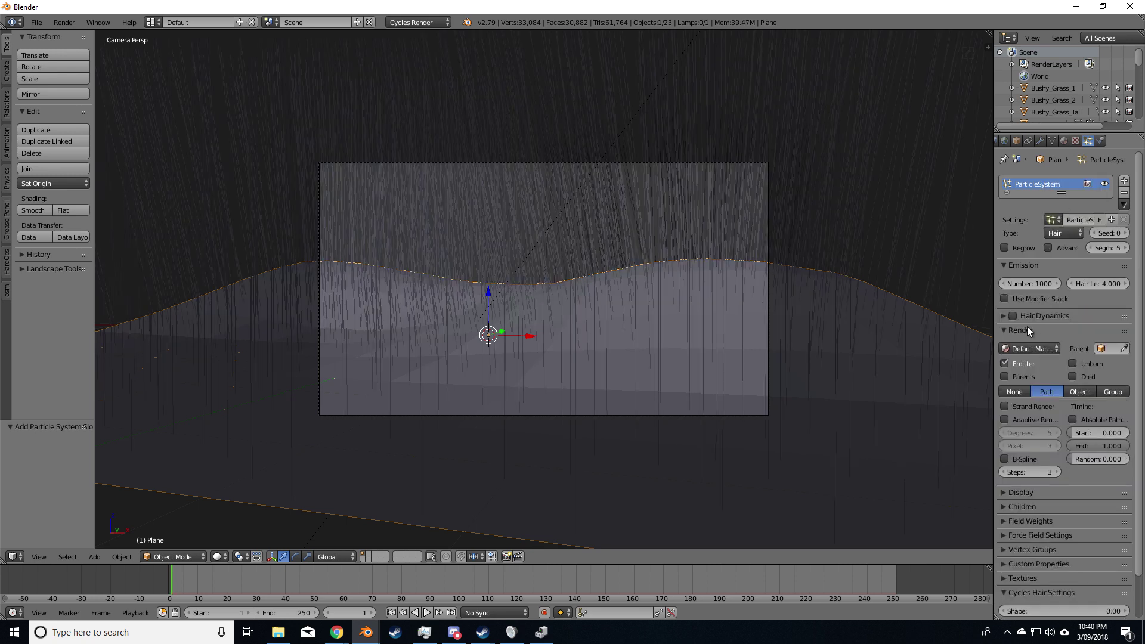
Render the hair as the Realistic Nature Asset Pack group, with Rotation on, Random 1.0 and size 0.19.
scroll(1027, 327, down, 1)
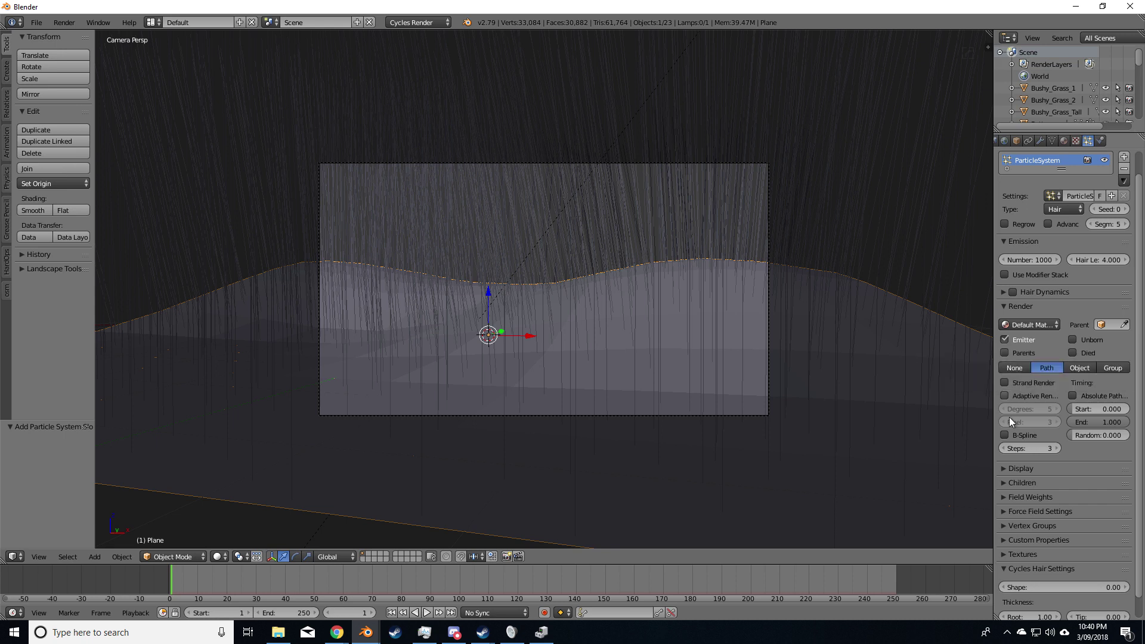
click(1111, 366)
click(1089, 381)
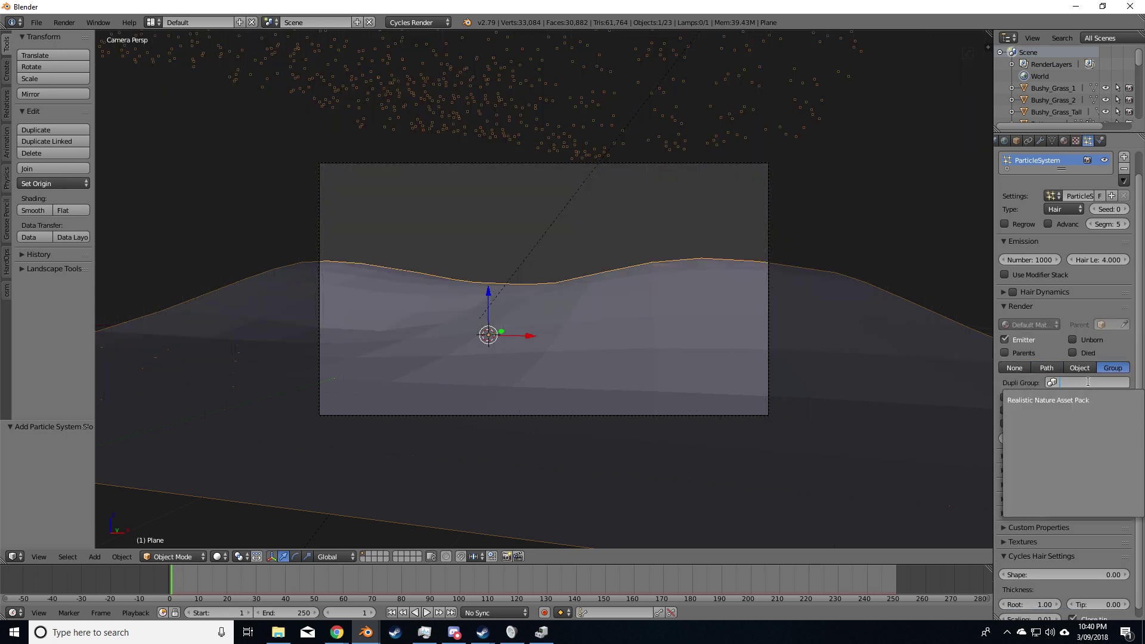
click(1069, 395)
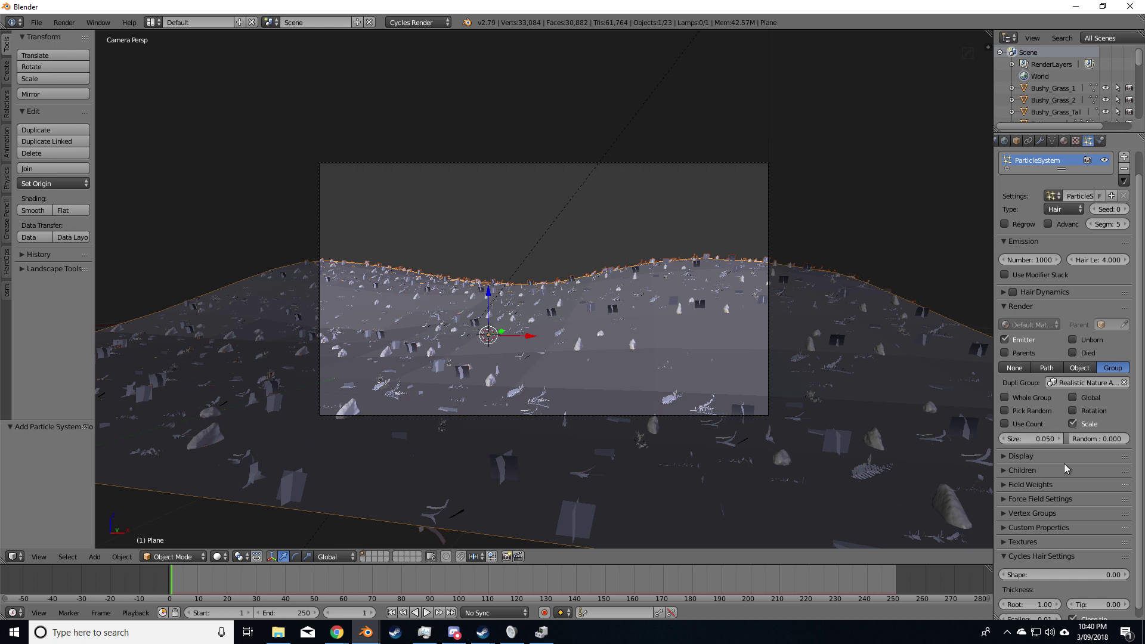
click(1075, 411)
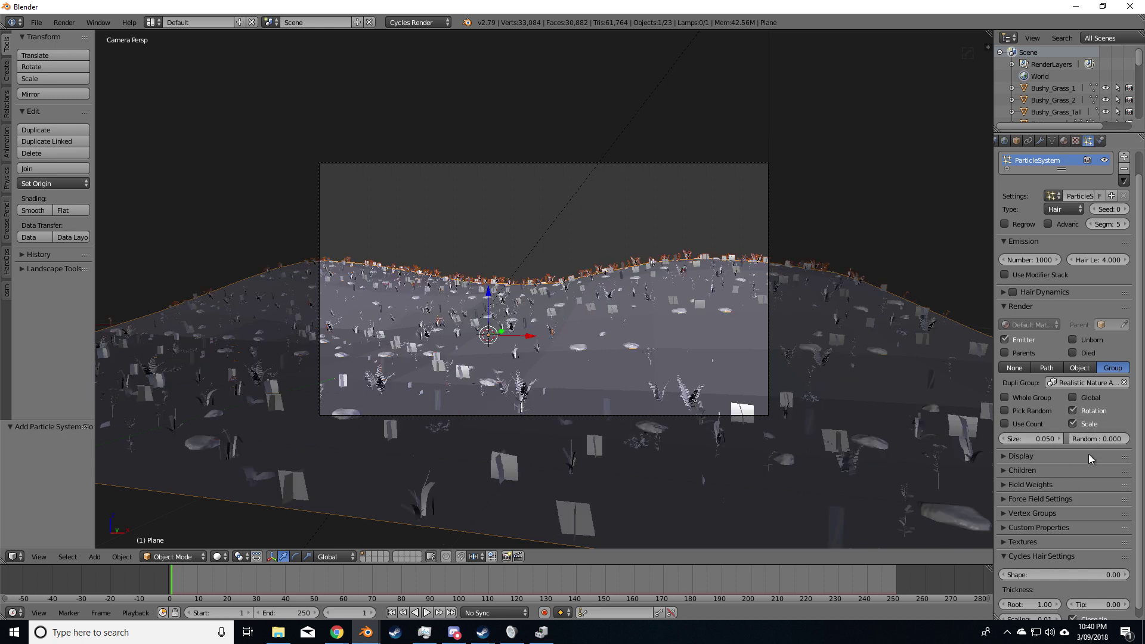
drag(1083, 439, 1129, 439)
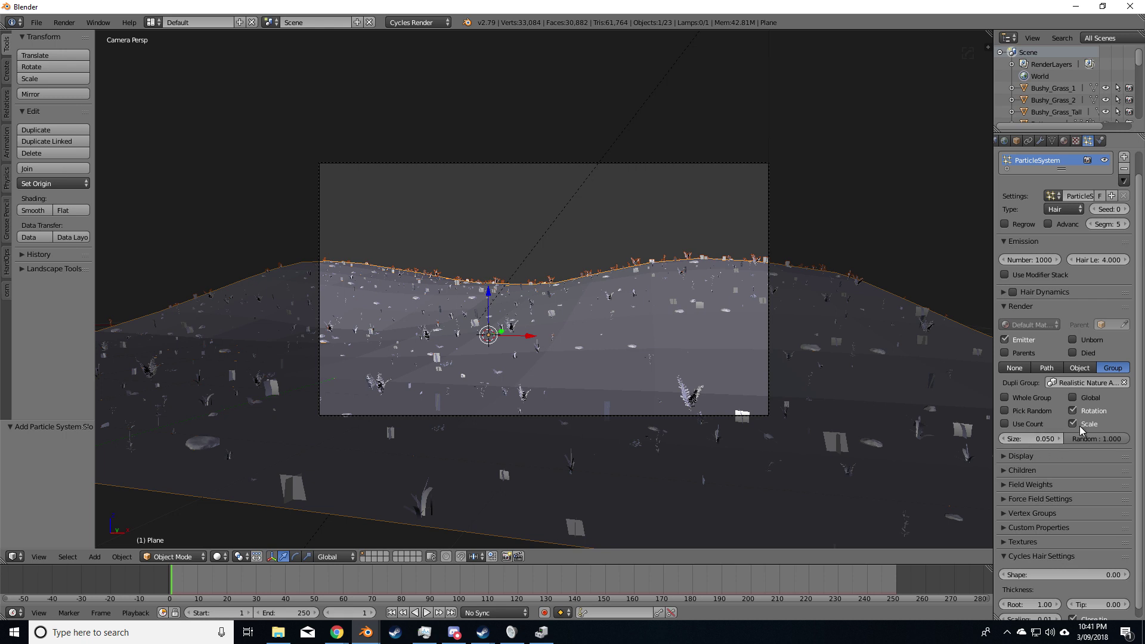
drag(1038, 439, 1081, 439)
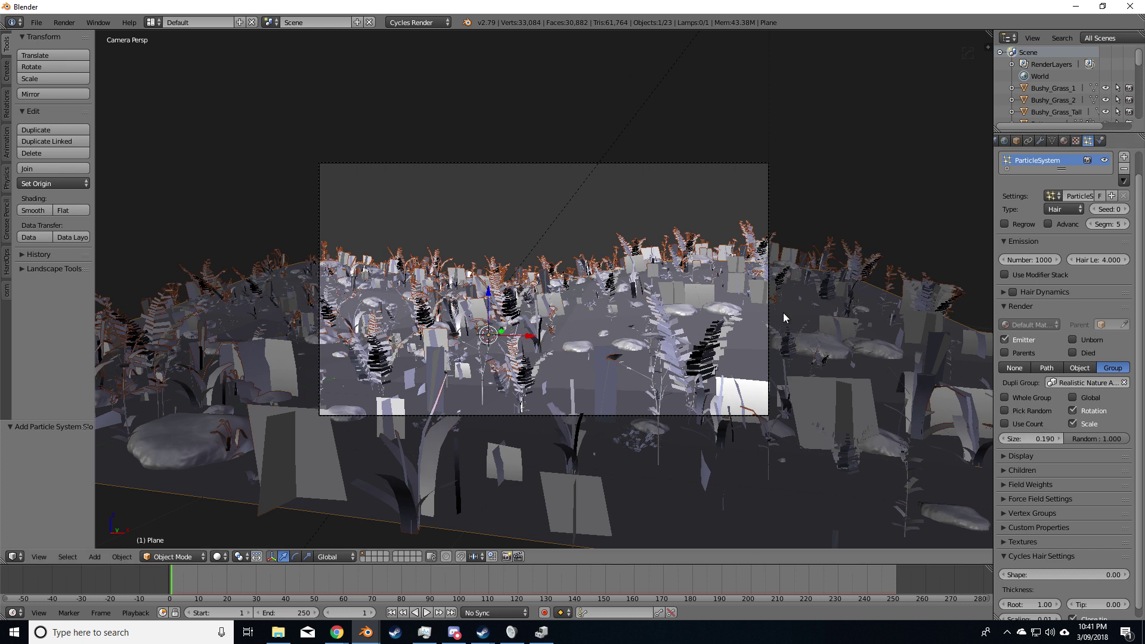
click(1064, 141)
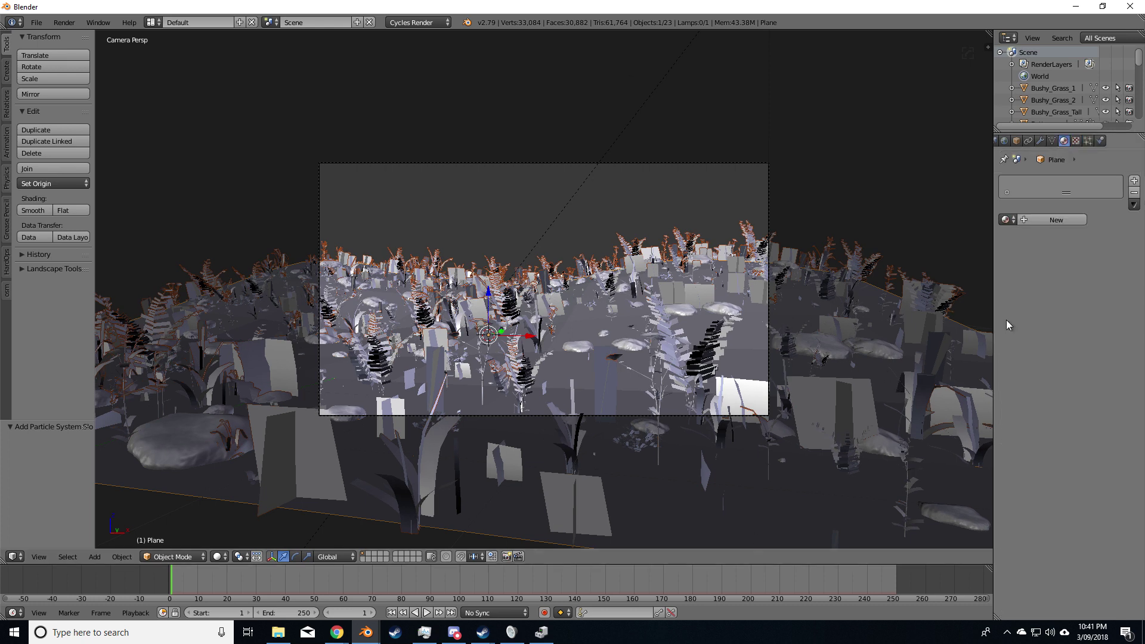
Create a new dielectric PBR material for the plane using the Dirt preset.
click(1046, 217)
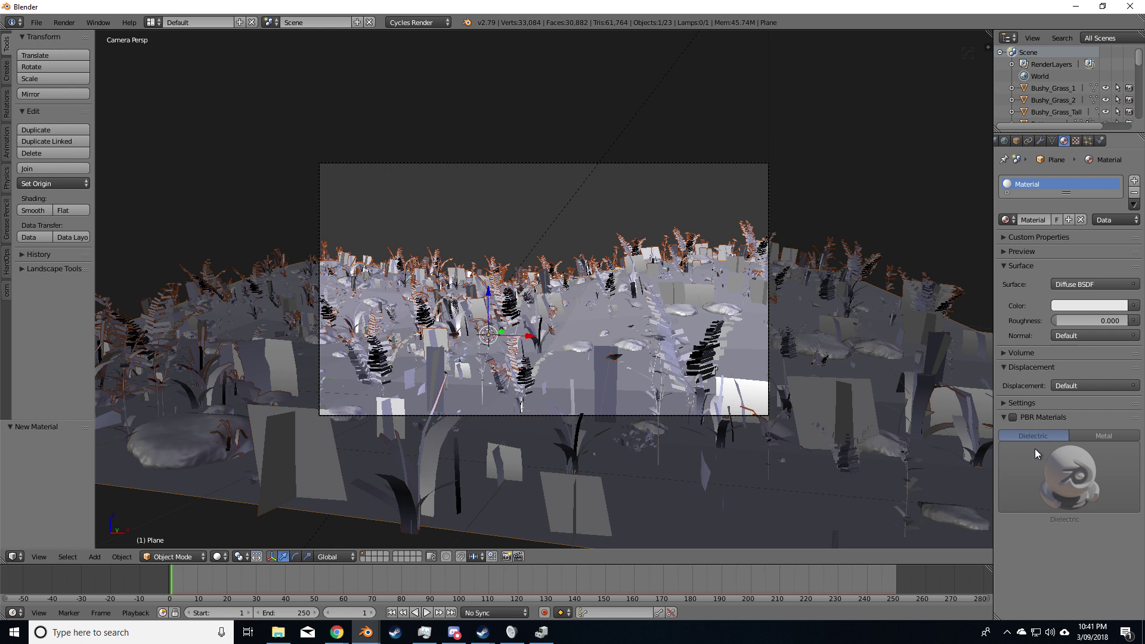
click(1035, 449)
scroll(1038, 358, down, 8)
click(1040, 556)
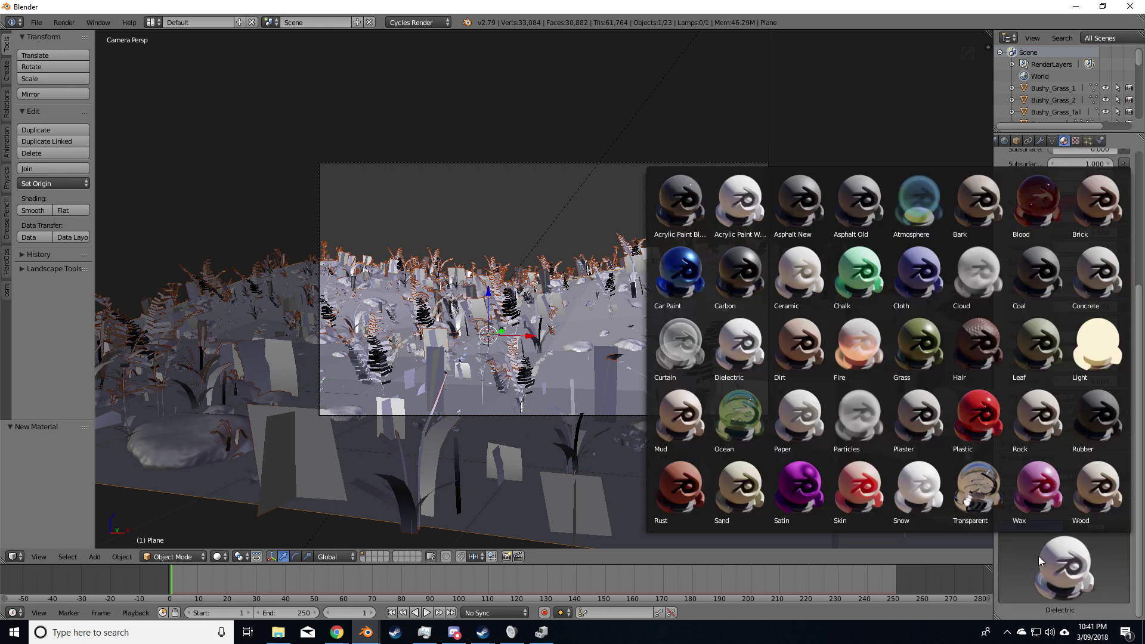
click(823, 361)
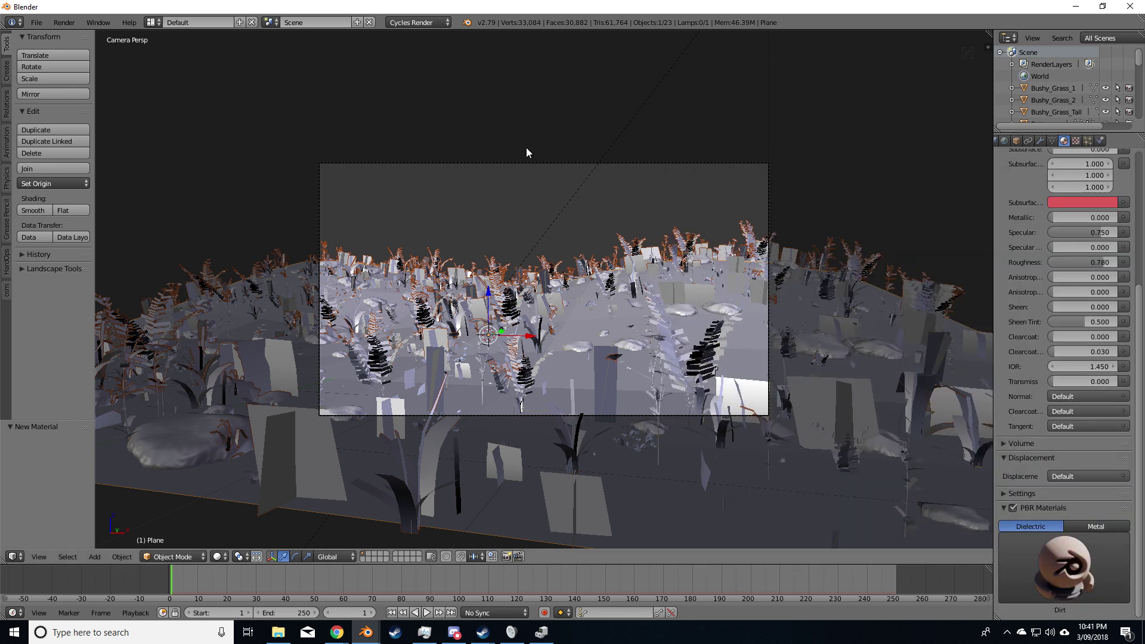
Switch to the Compositing layout and rename the material to 'Dirt'.
click(153, 22)
click(185, 67)
click(140, 369)
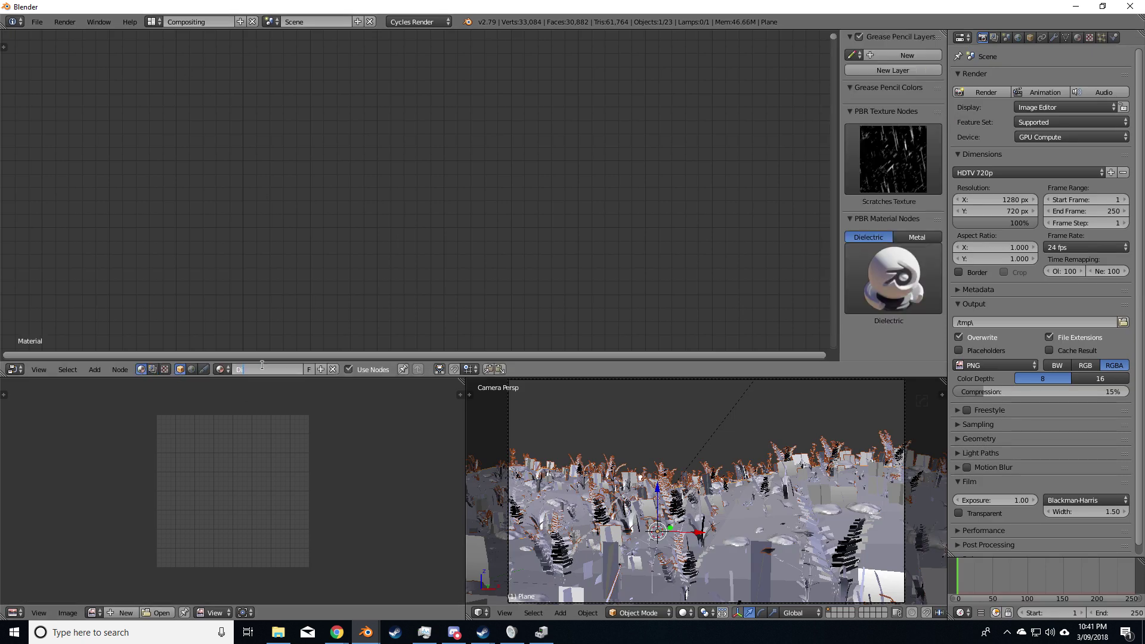
text(Dirt)
key(Return)
key(Home)
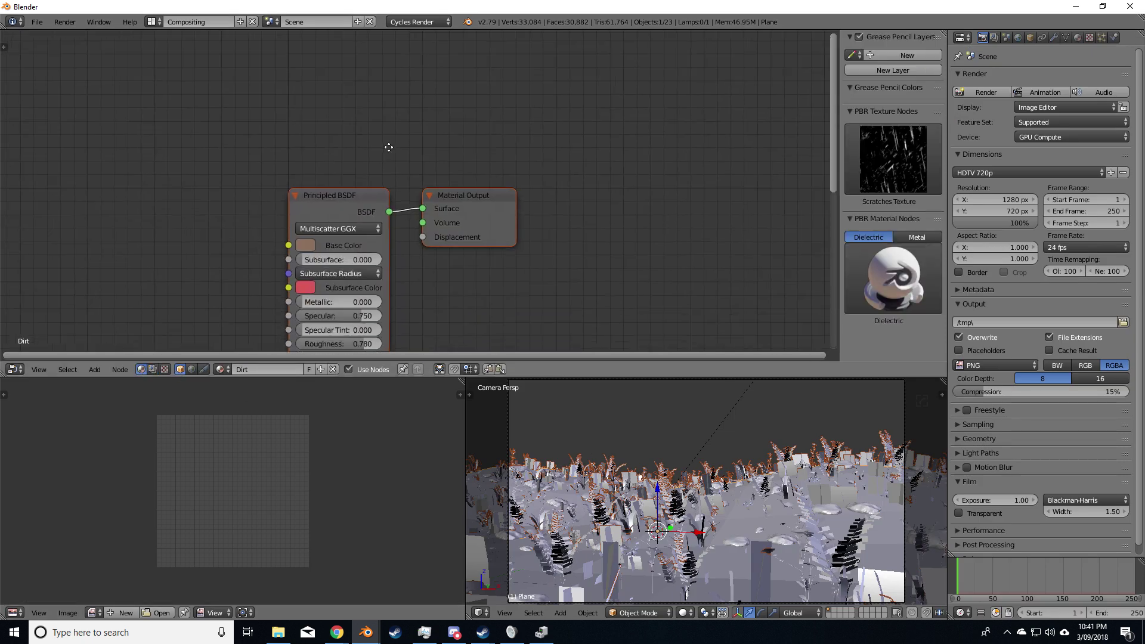
Duplicate the Principled BSDF node and darken the copy's base colour to near-black.
middle_drag(401, 192, 453, 115)
drag(453, 114, 239, 171)
key(shift+d)
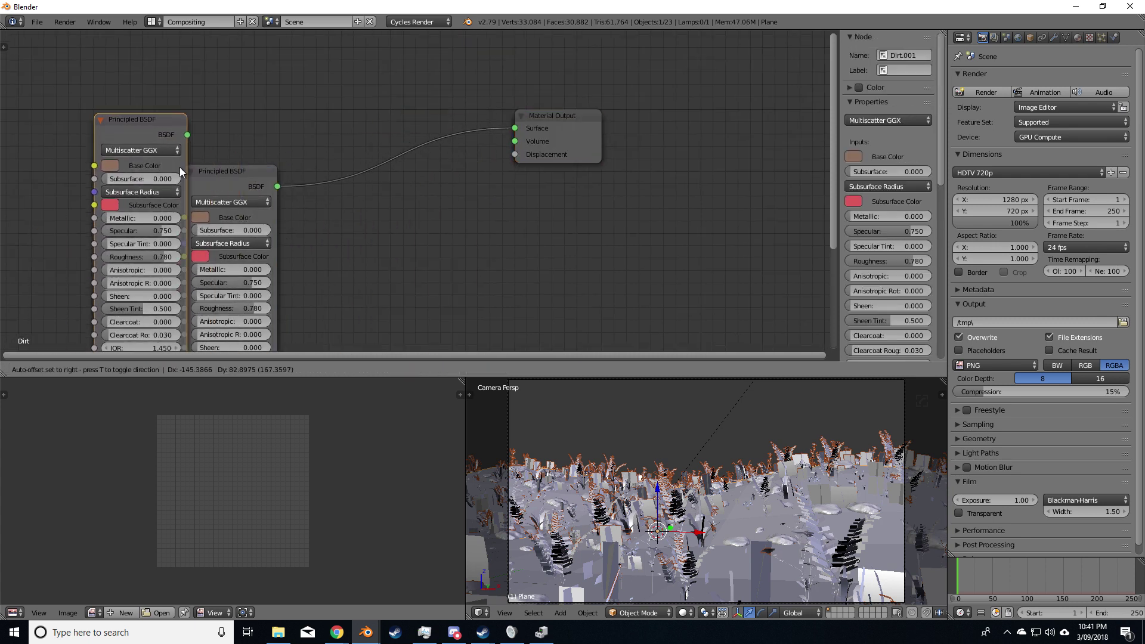
click(171, 103)
click(86, 95)
drag(184, 156, 184, 189)
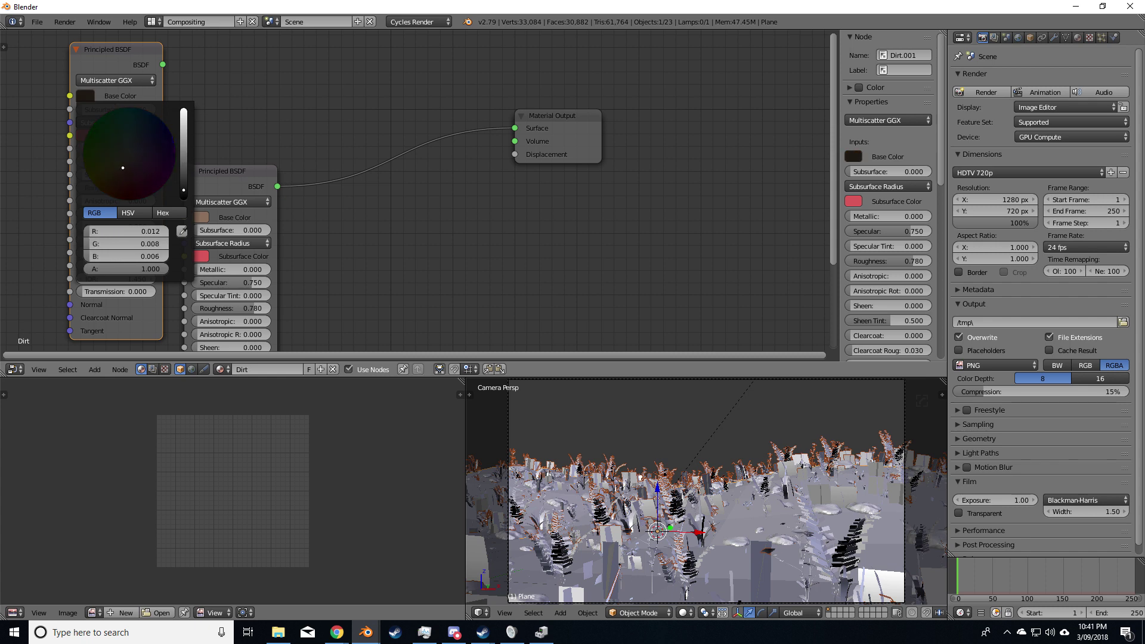
Add a Dirt Texture node above the shaders.
middle_drag(665, 138, 692, 173)
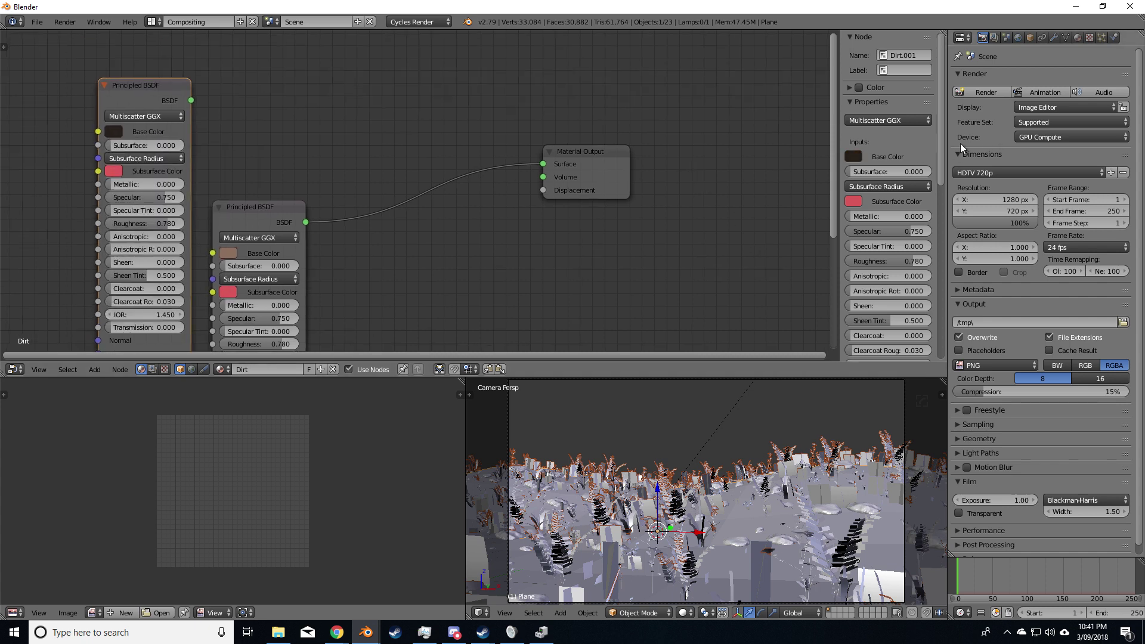
scroll(895, 179, down, 10)
click(885, 267)
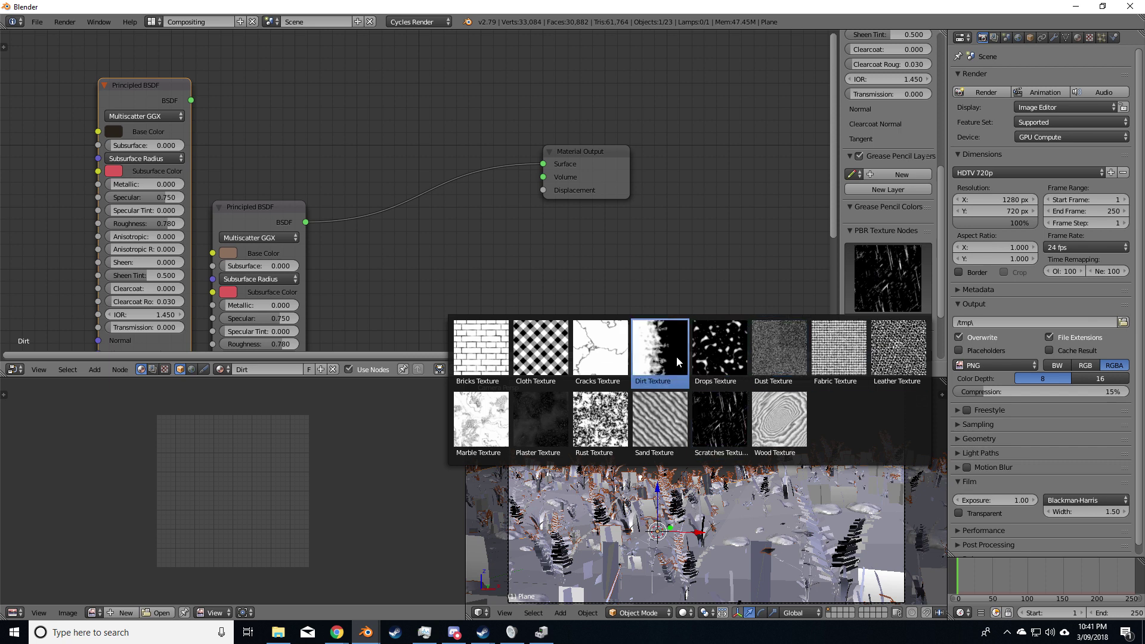
click(658, 358)
click(311, 55)
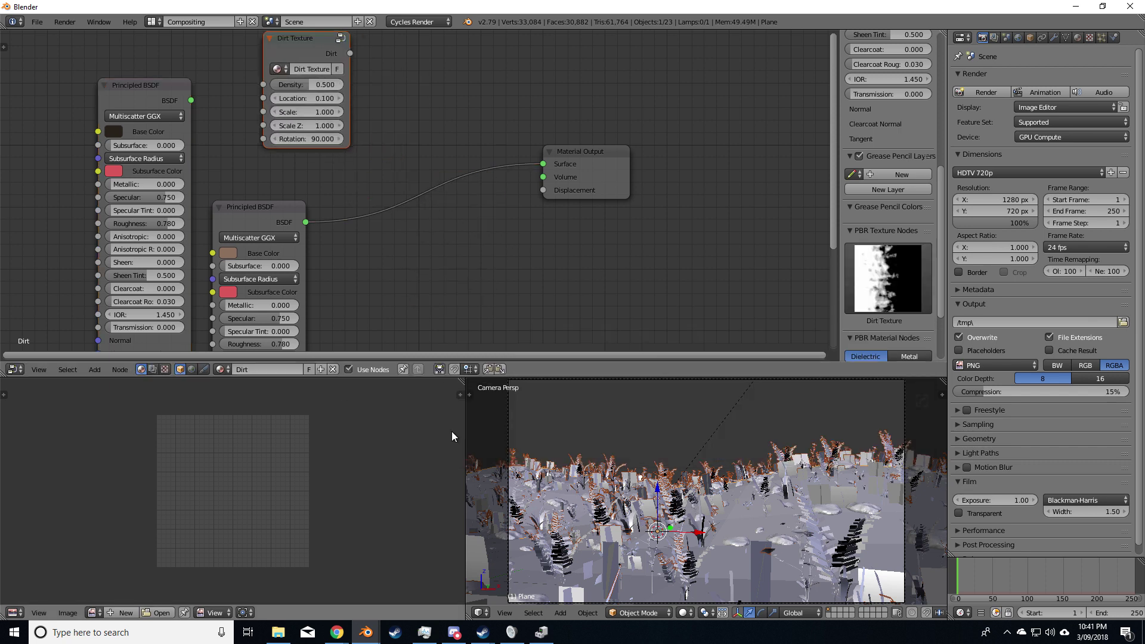
Add a Mix Shader fed by the dark BSDF, with the Dirt Texture driving its Fac.
key(shift+a)
text(mix)
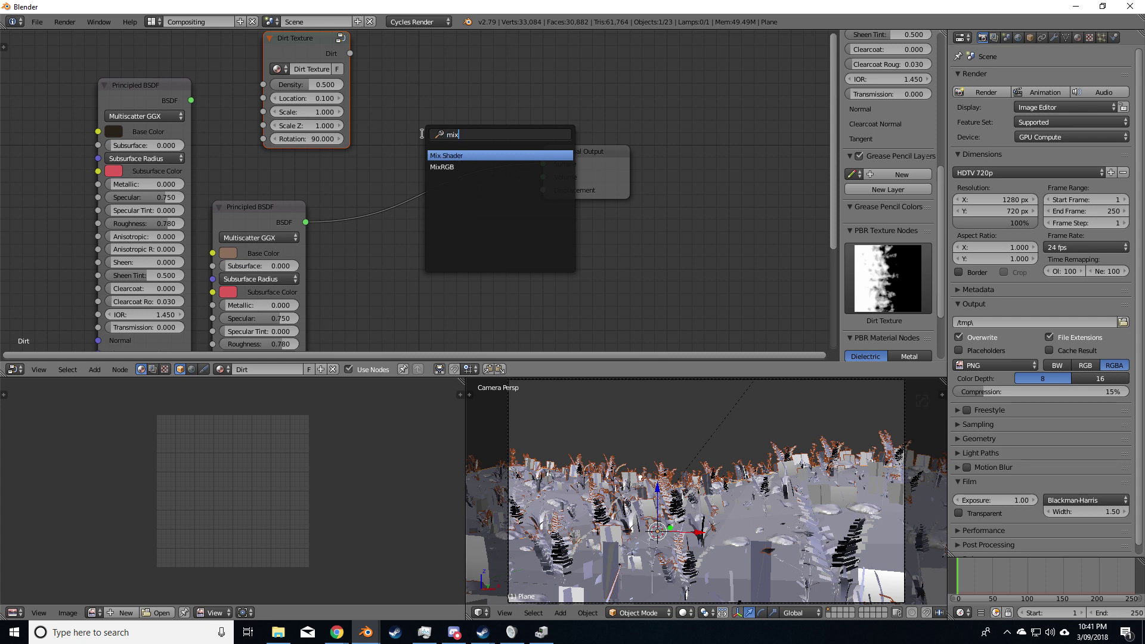
key(Return)
click(423, 134)
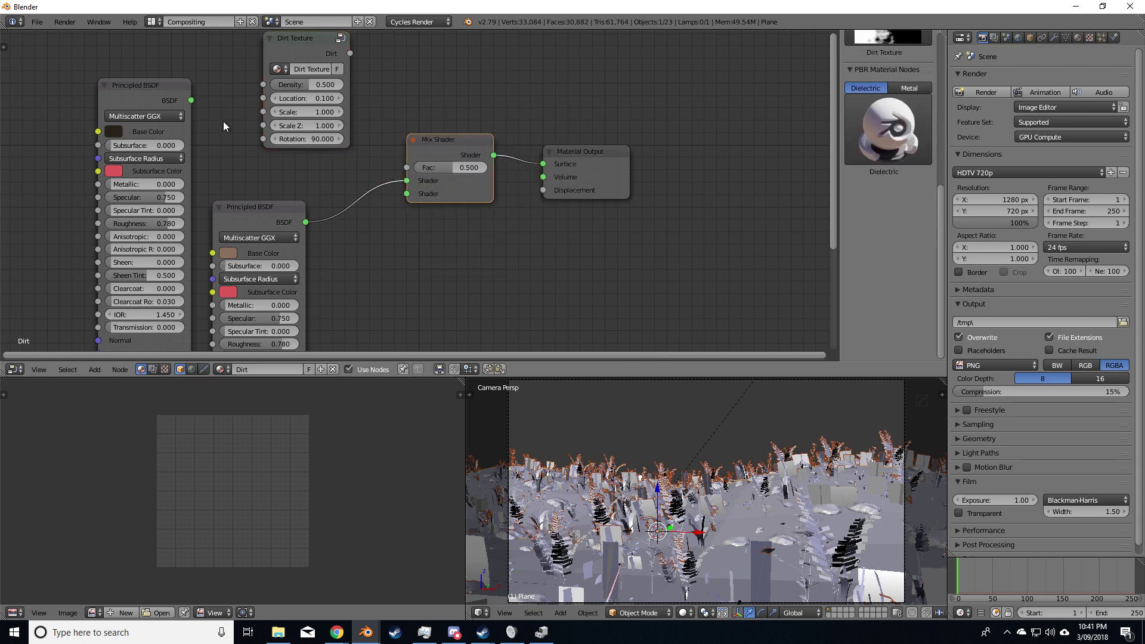
drag(191, 100, 407, 194)
drag(350, 53, 393, 97)
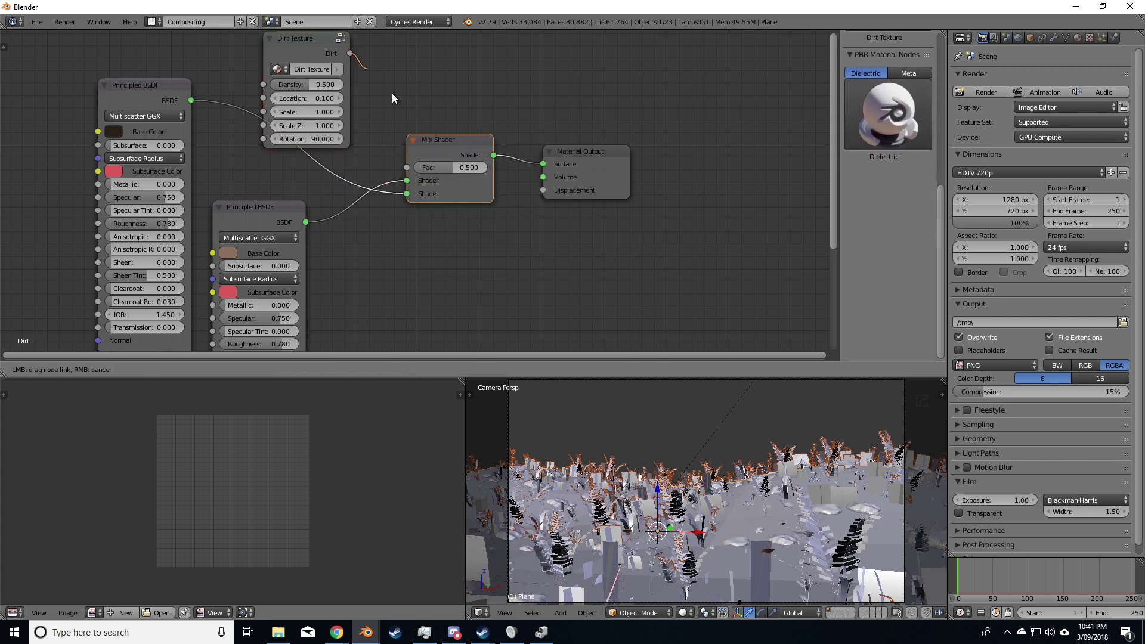
drag(413, 171, 410, 168)
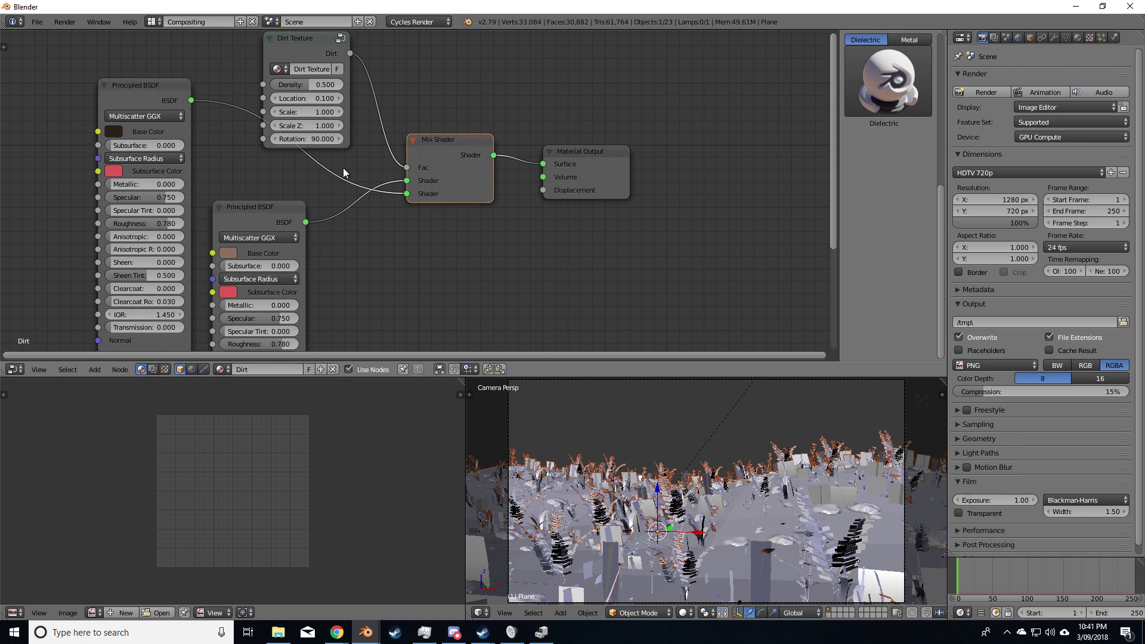
click(1079, 37)
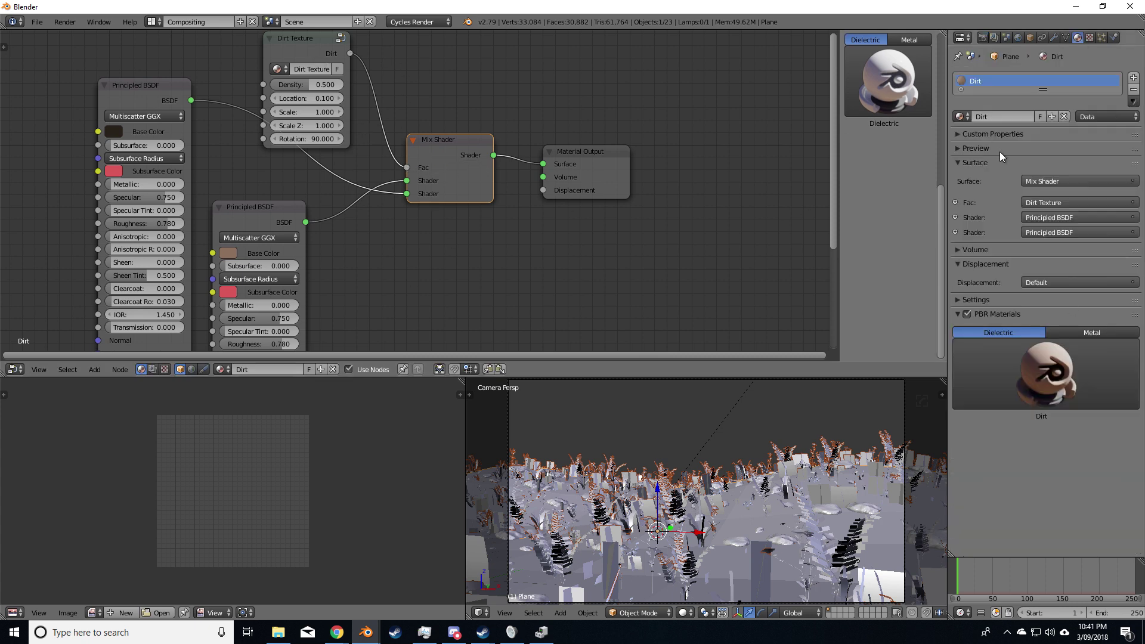
click(955, 148)
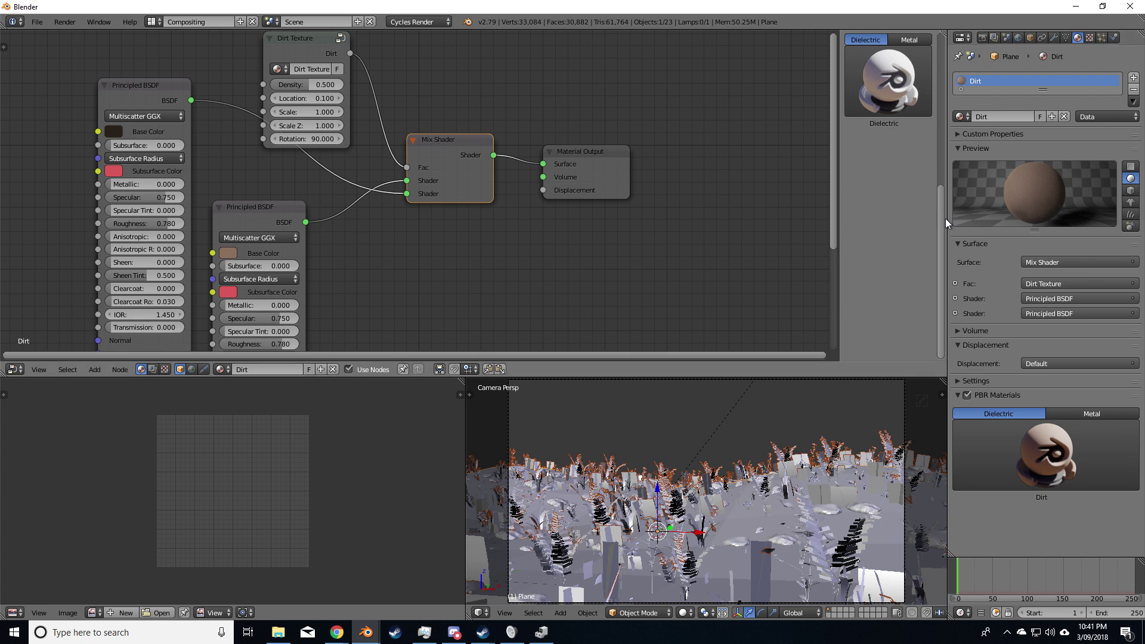
Widen the Properties editor so the material preview sphere is larger.
drag(948, 219, 691, 219)
drag(901, 232, 901, 471)
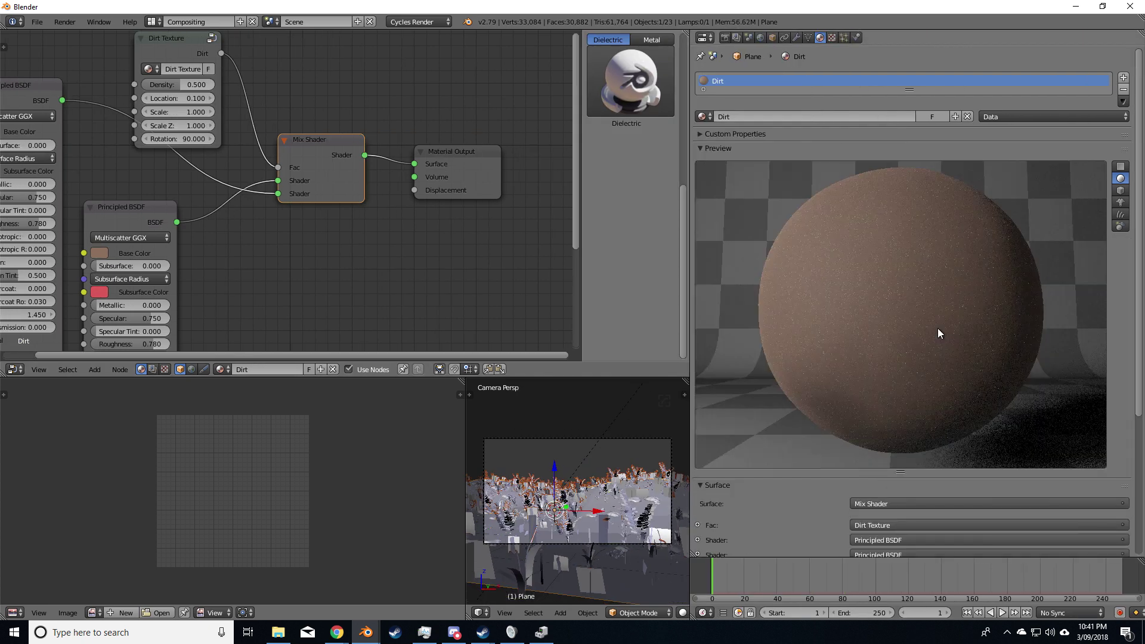
drag(278, 194, 278, 190)
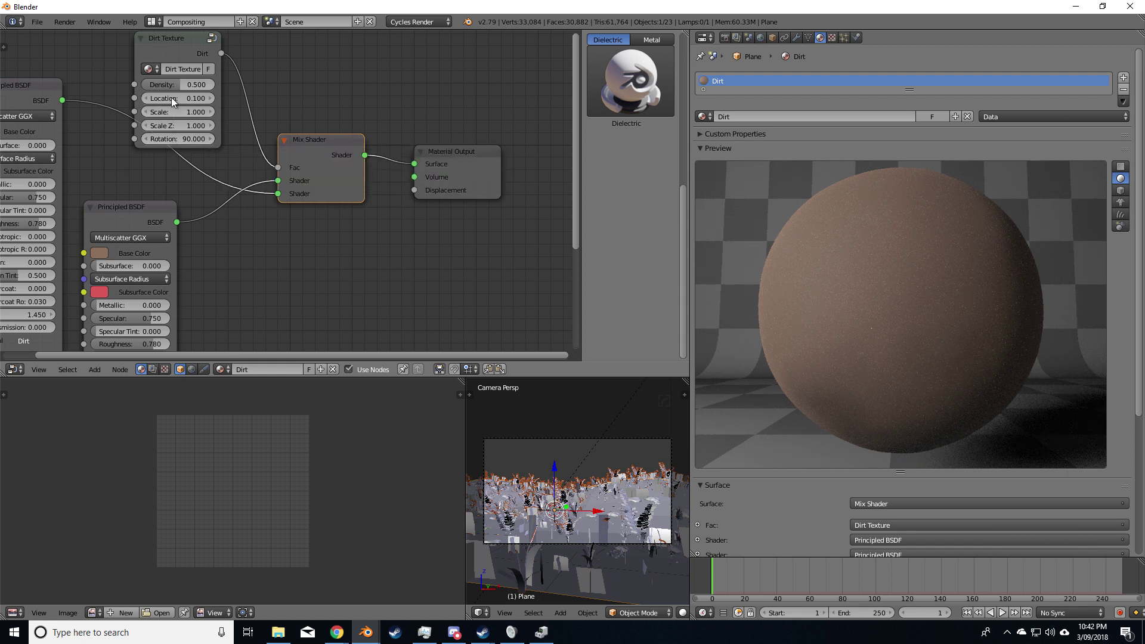
Set the Dirt Texture's density to 0.750, Scale to 3 and Scale Z to 3.
drag(176, 87, 178, 87)
click(196, 84)
text(.7)
click(186, 111)
text(3)
key(Return)
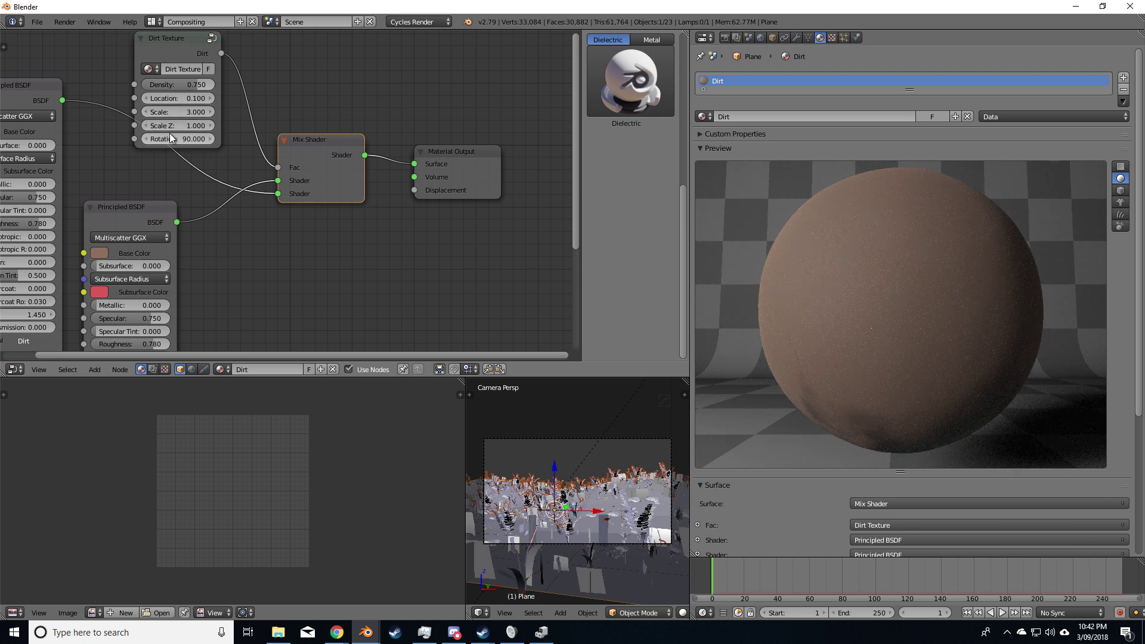
click(170, 126)
text(3)
key(Return)
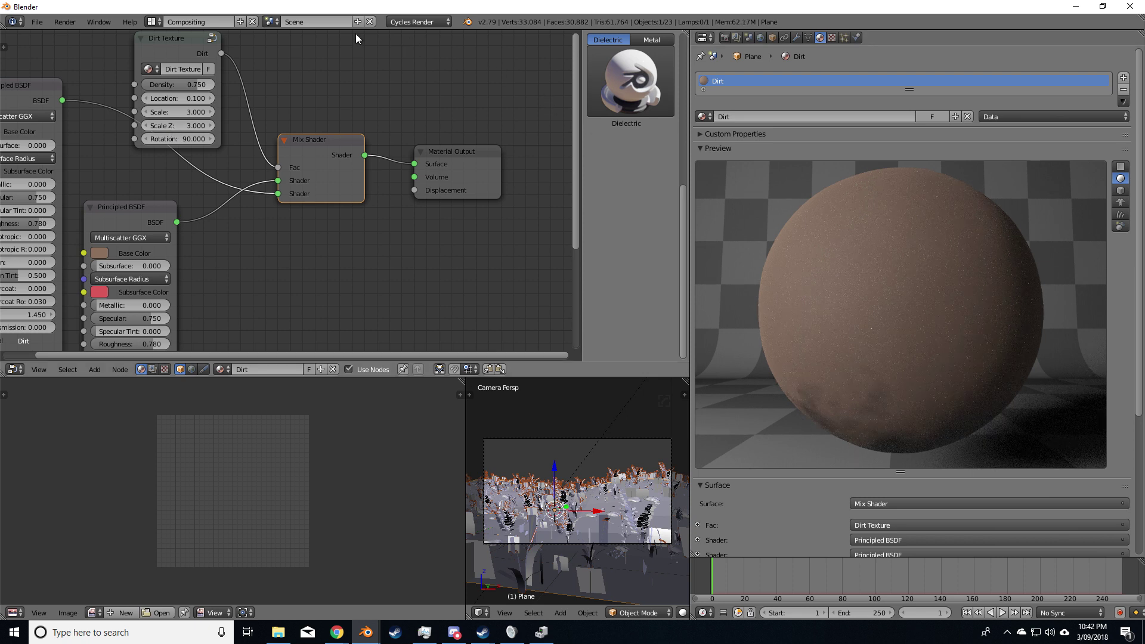
click(152, 22)
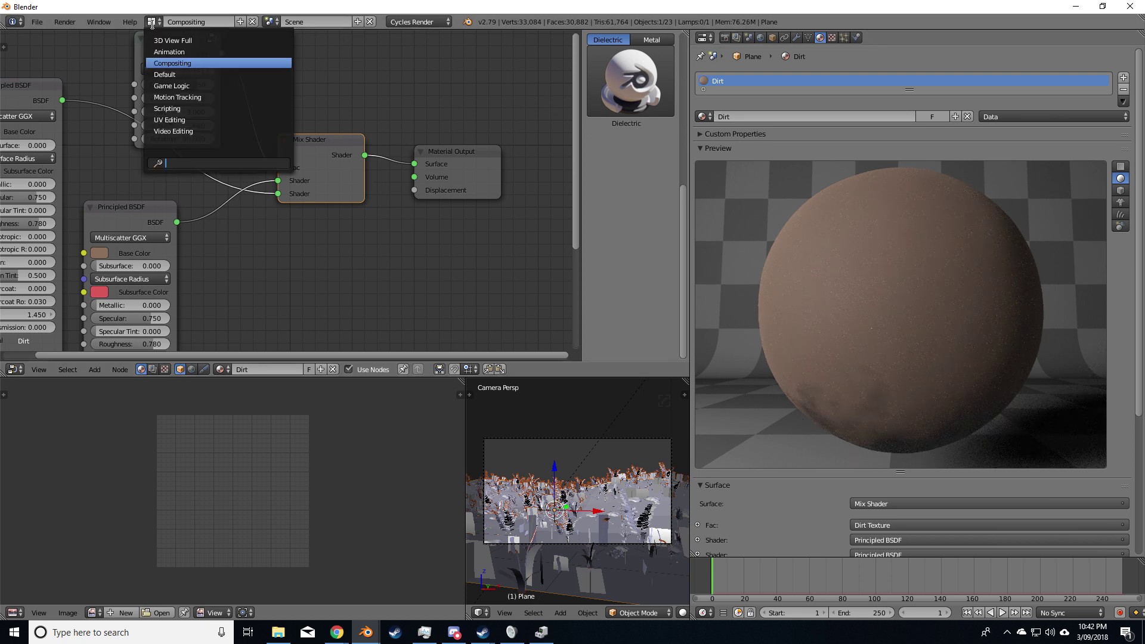
Switch to the Default layout and display the last render of the grassy dirt hills.
click(173, 74)
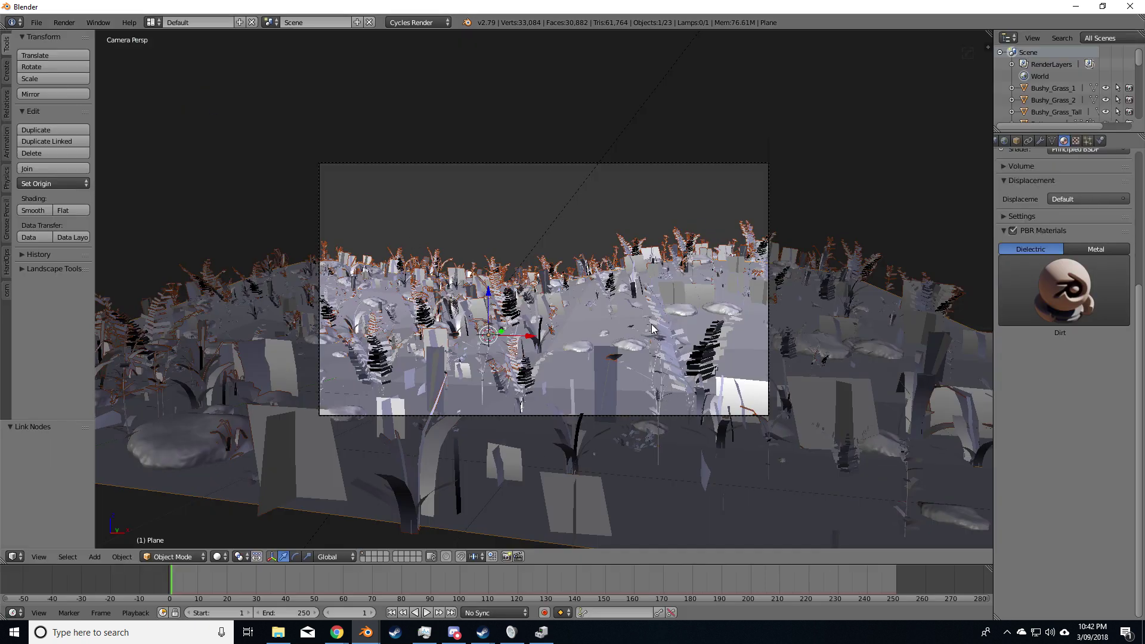
key(F12)
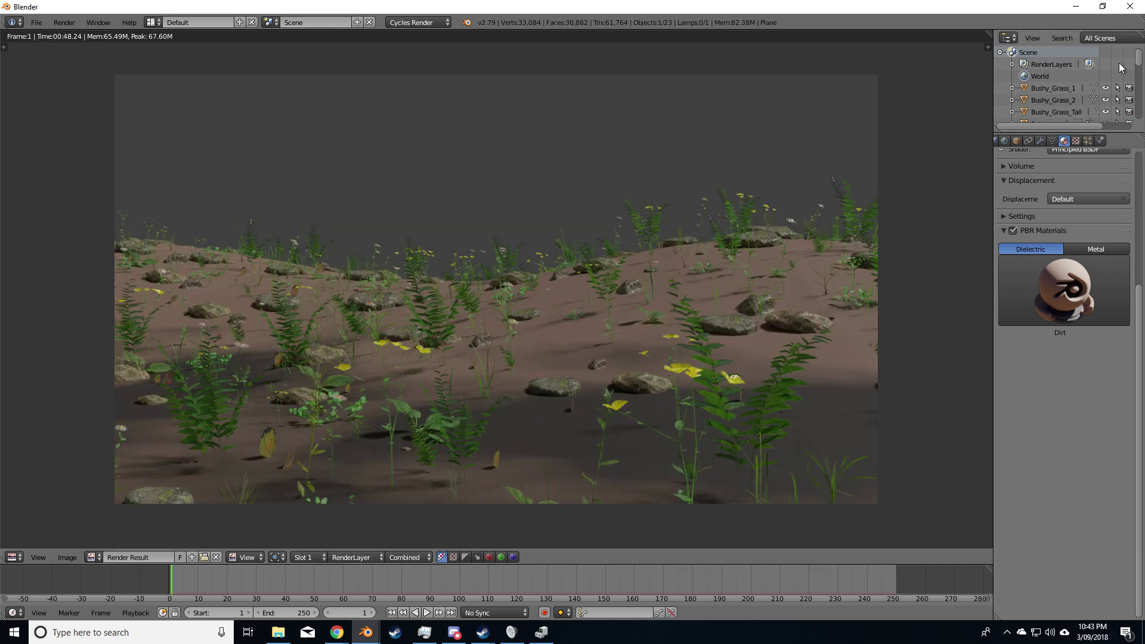
scroll(1038, 141, up, 3)
Turn on Use Nodes for the world and tint its colour a light bluish grey.
click(1040, 141)
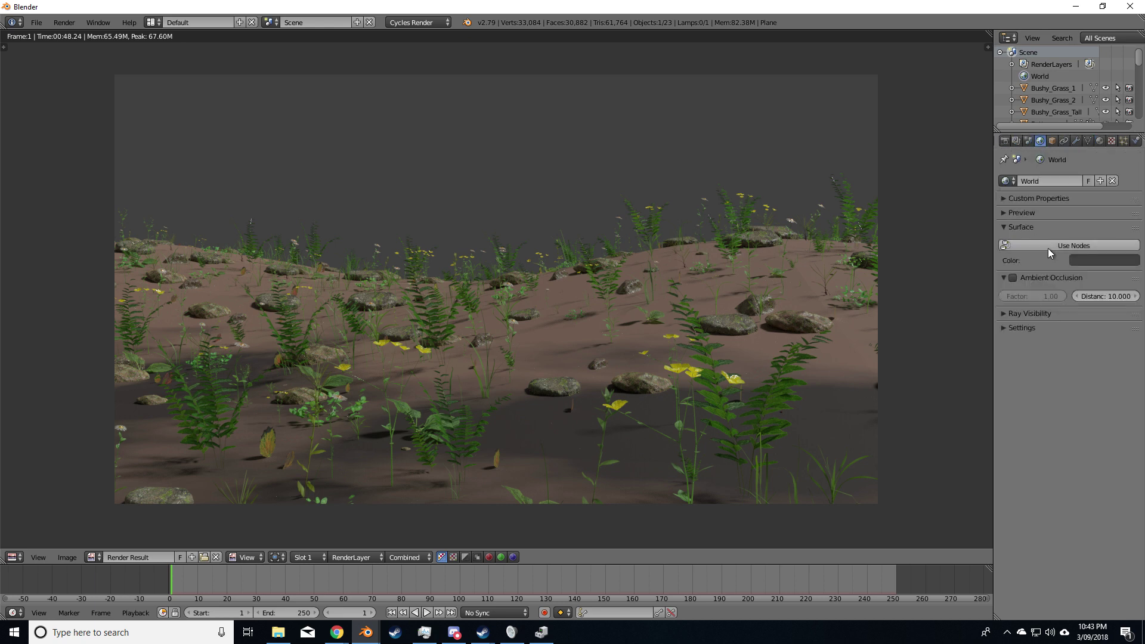
click(1049, 247)
click(1077, 266)
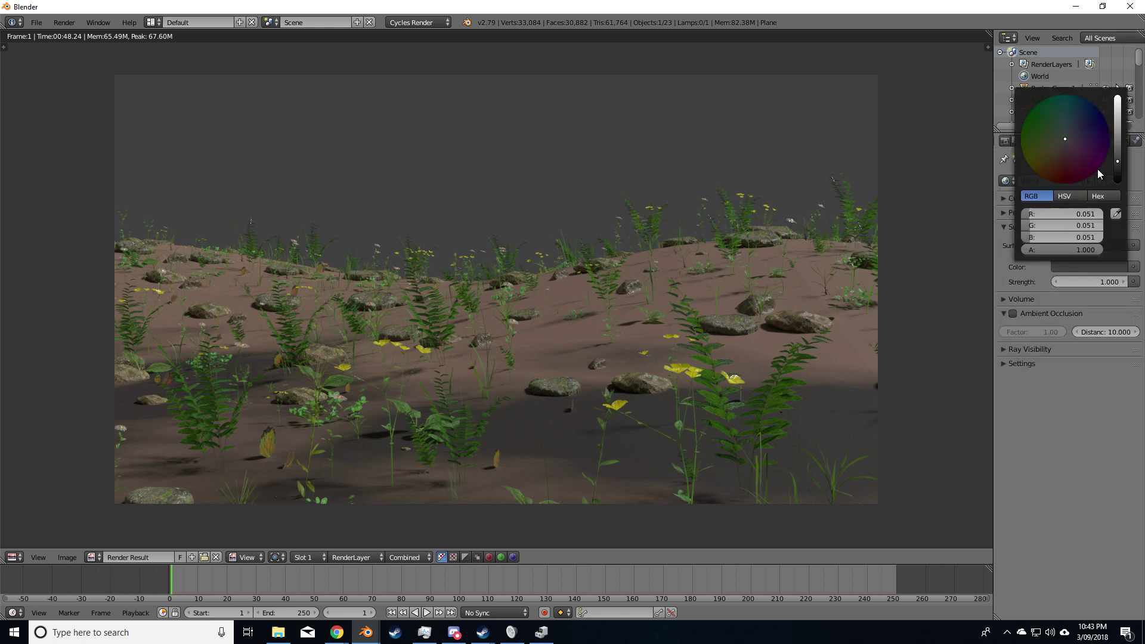
click(1117, 127)
click(1068, 135)
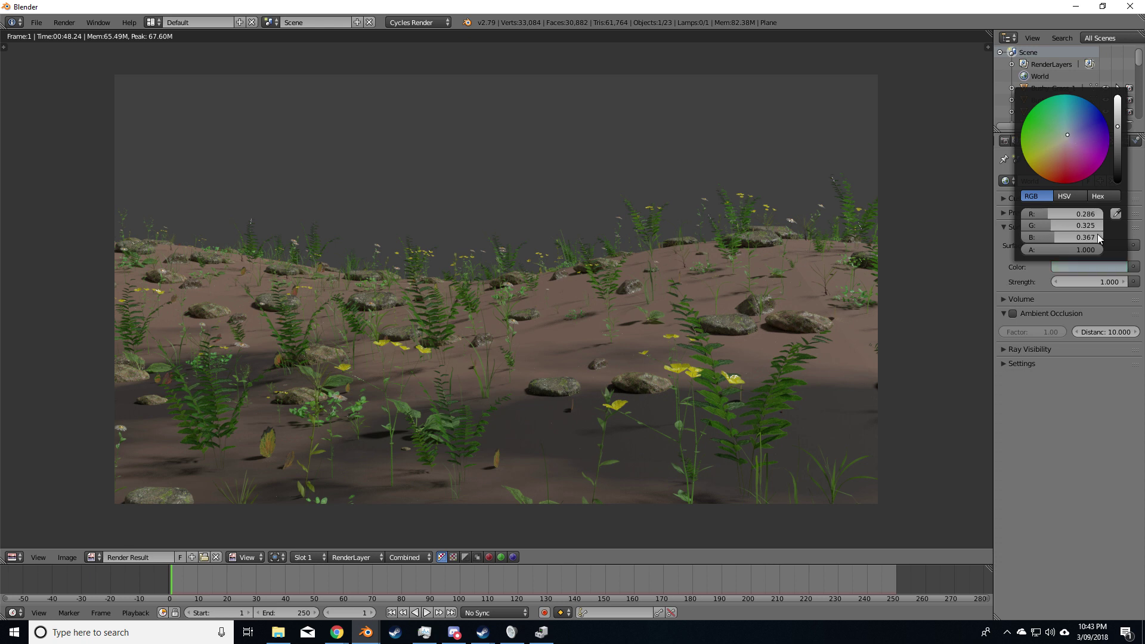
click(1072, 245)
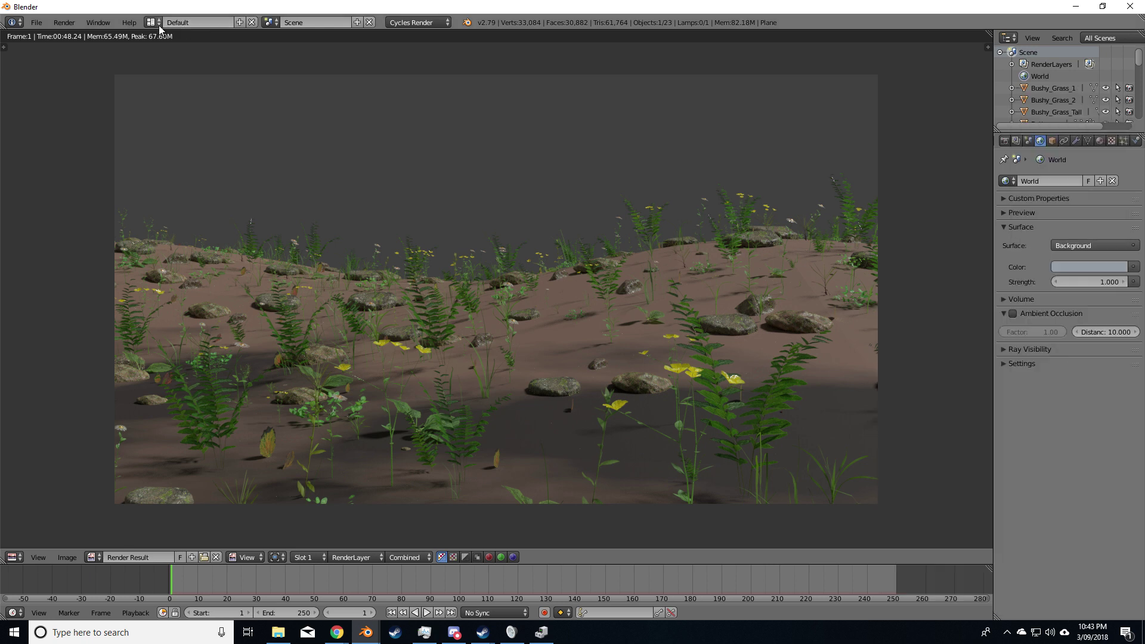
Show the World node tree with its Background and World Output nodes in the Compositing layout.
click(192, 23)
click(179, 72)
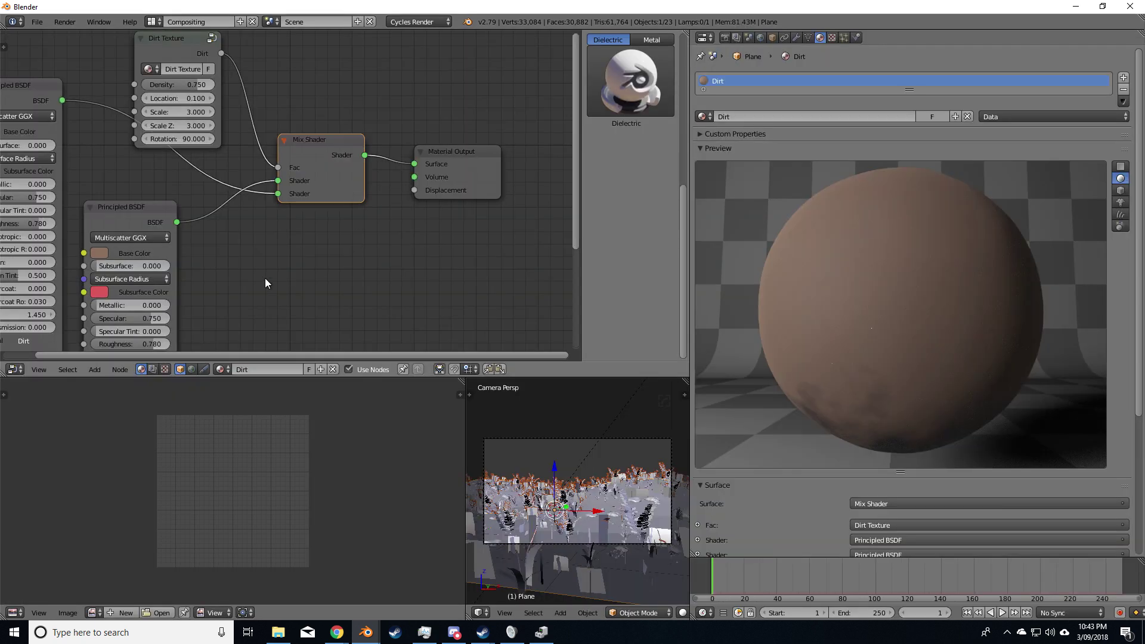
click(153, 370)
click(144, 370)
click(192, 370)
key(Home)
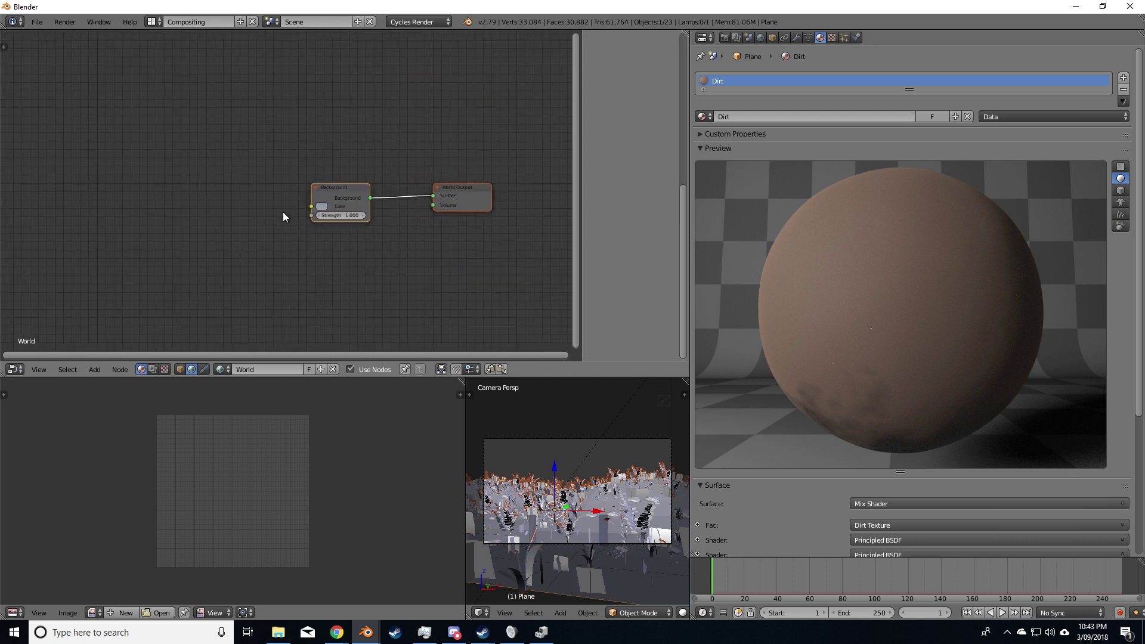
Add a Sky Texture node and connect its colour to the Background Color input.
key(shift+a)
click(271, 225)
text(sky)
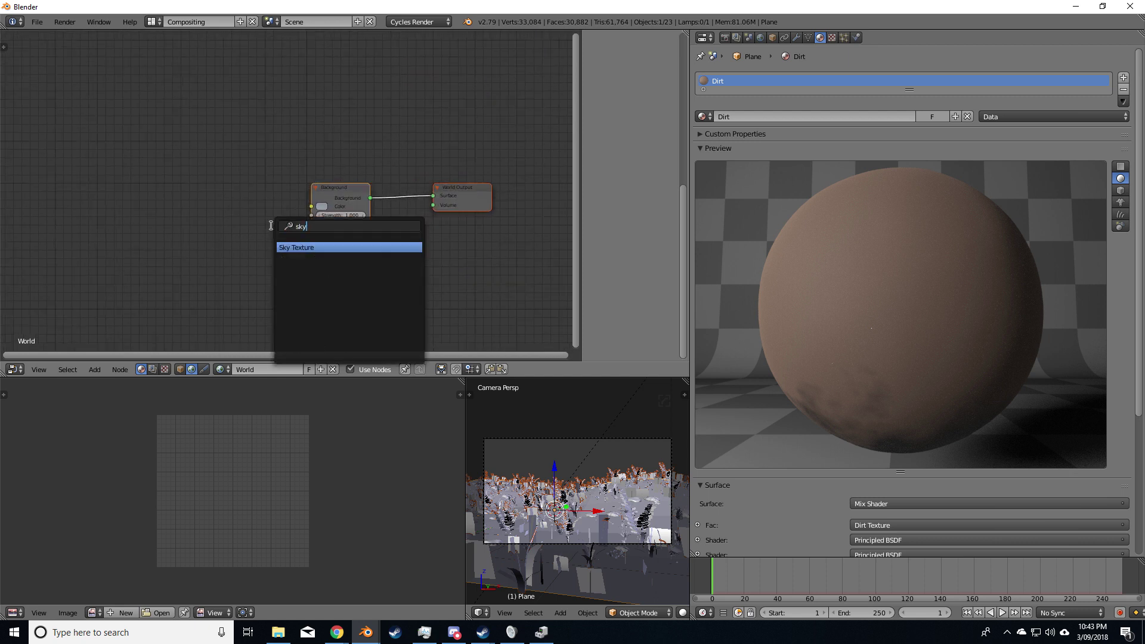
key(Return)
click(167, 175)
drag(229, 185, 312, 206)
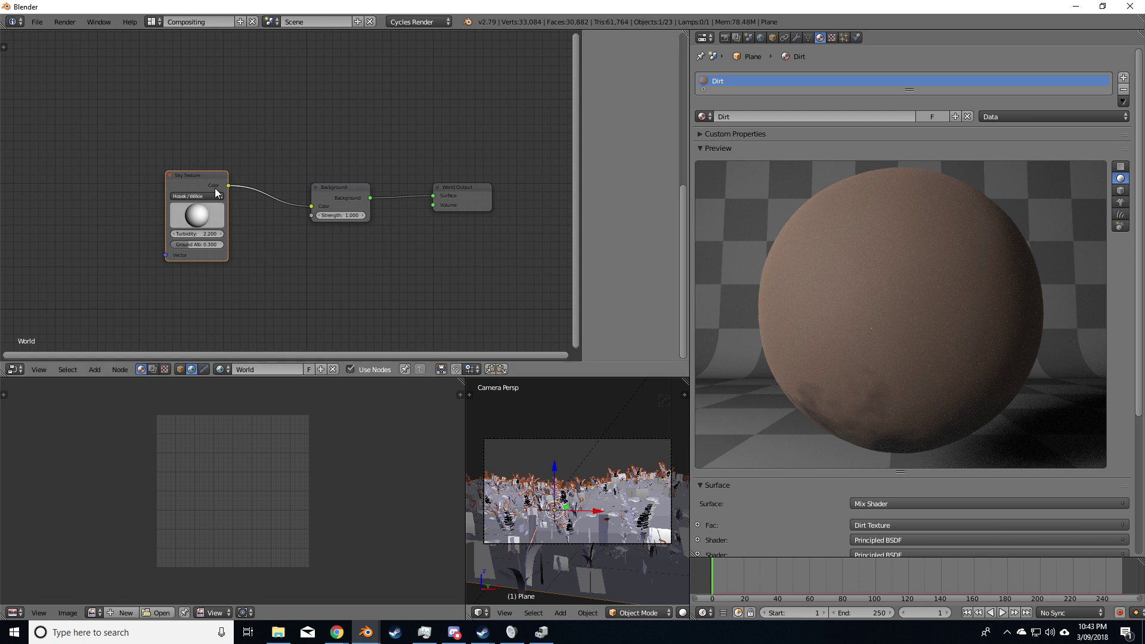
Preview the blue sky in rendered viewport shading, then return to the Default layout.
click(154, 21)
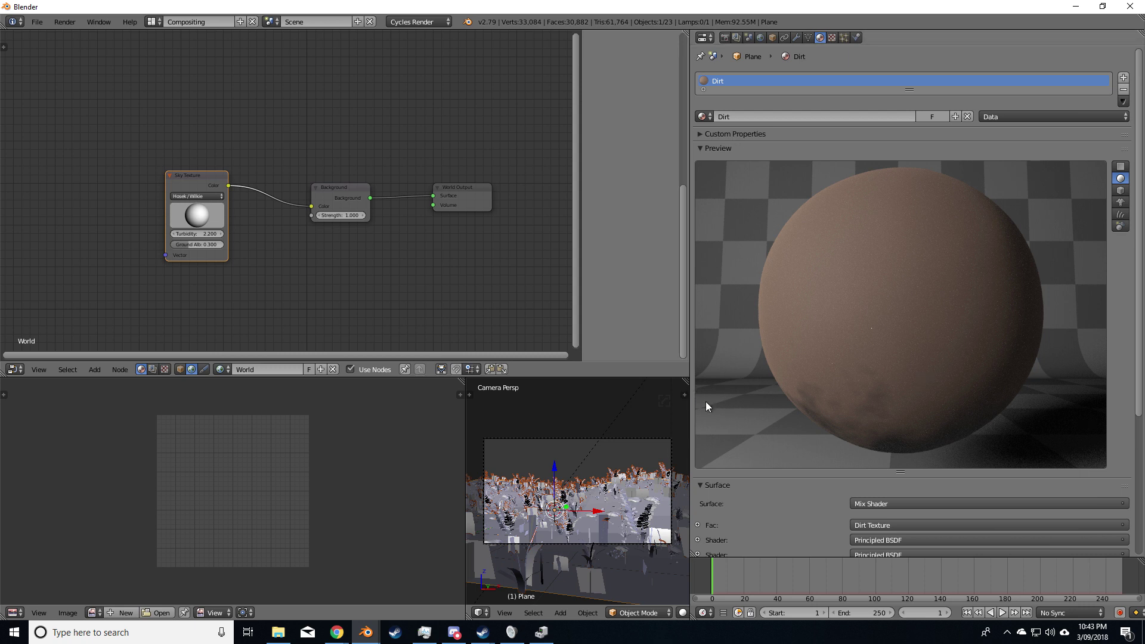
drag(691, 395, 944, 394)
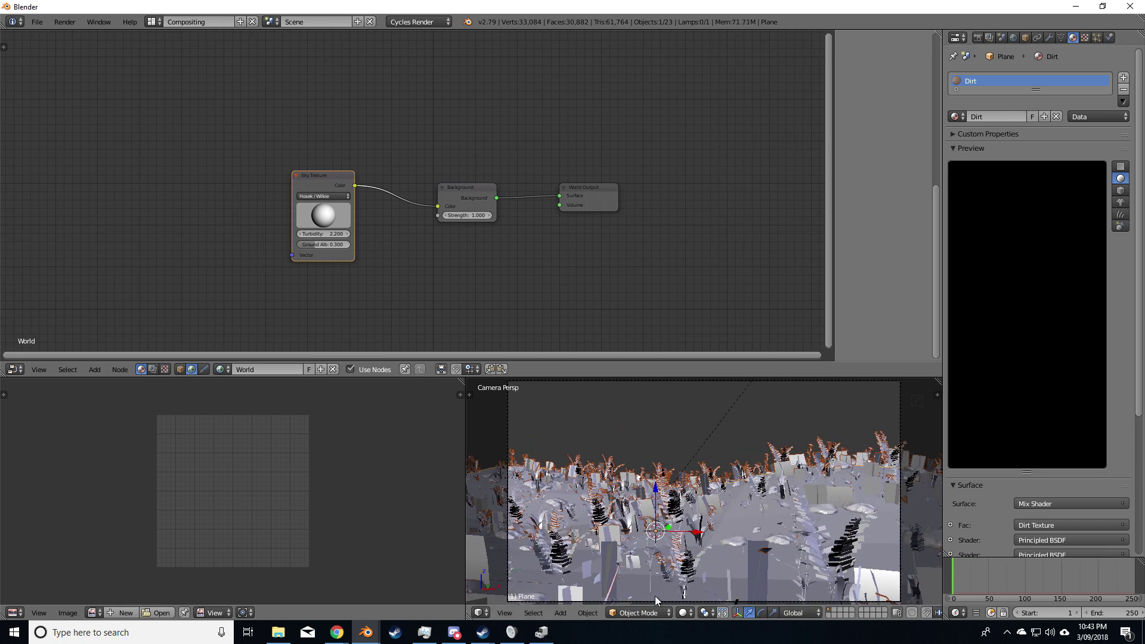
click(657, 611)
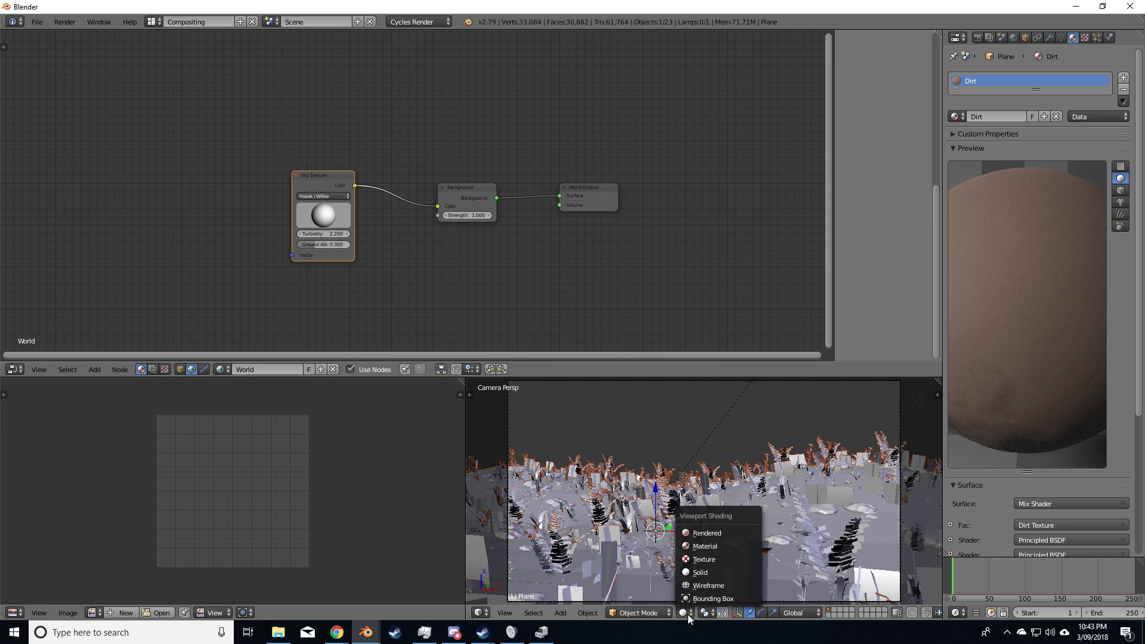
key(Escape)
key(shift+z)
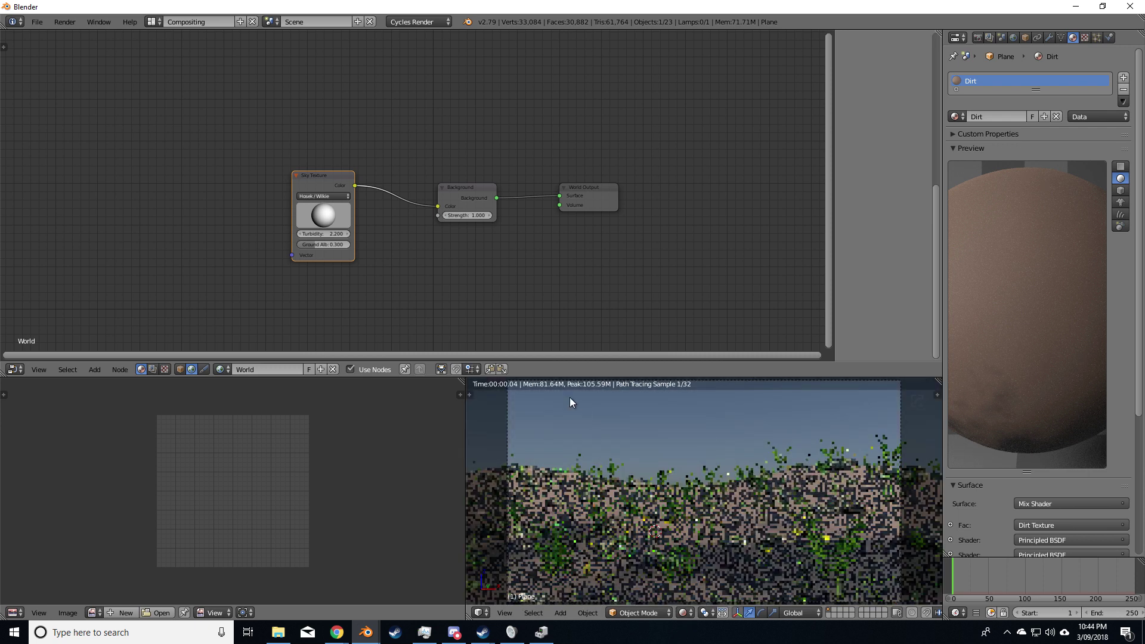
click(153, 22)
click(177, 77)
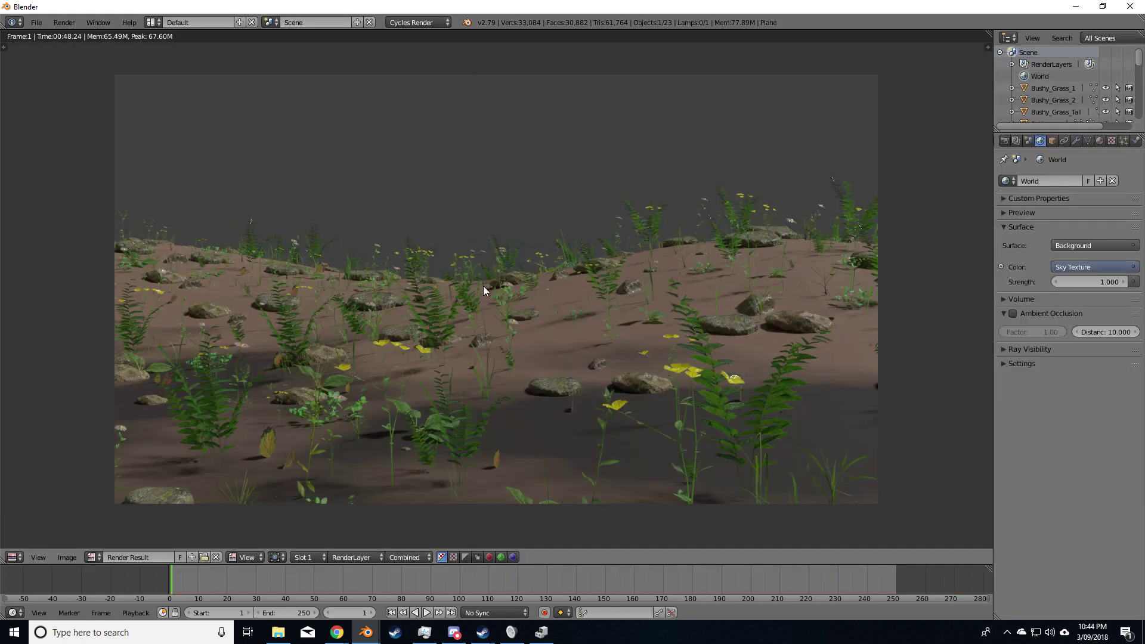
Use File > Append to bring the asset pack's Grass group into the scene.
key(Escape)
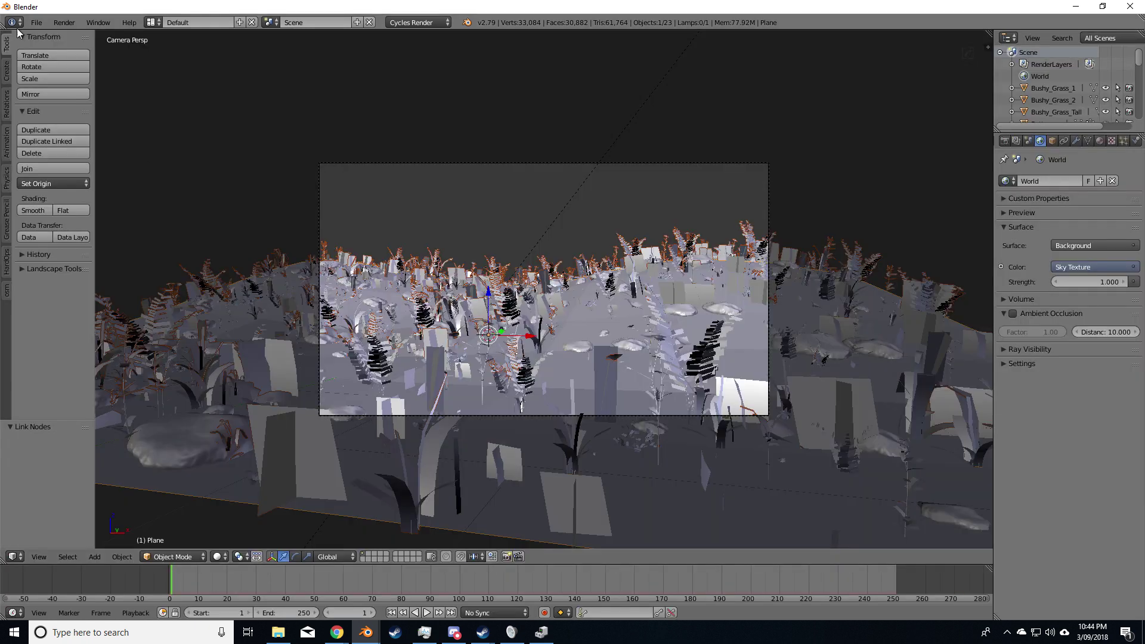
click(36, 22)
click(86, 220)
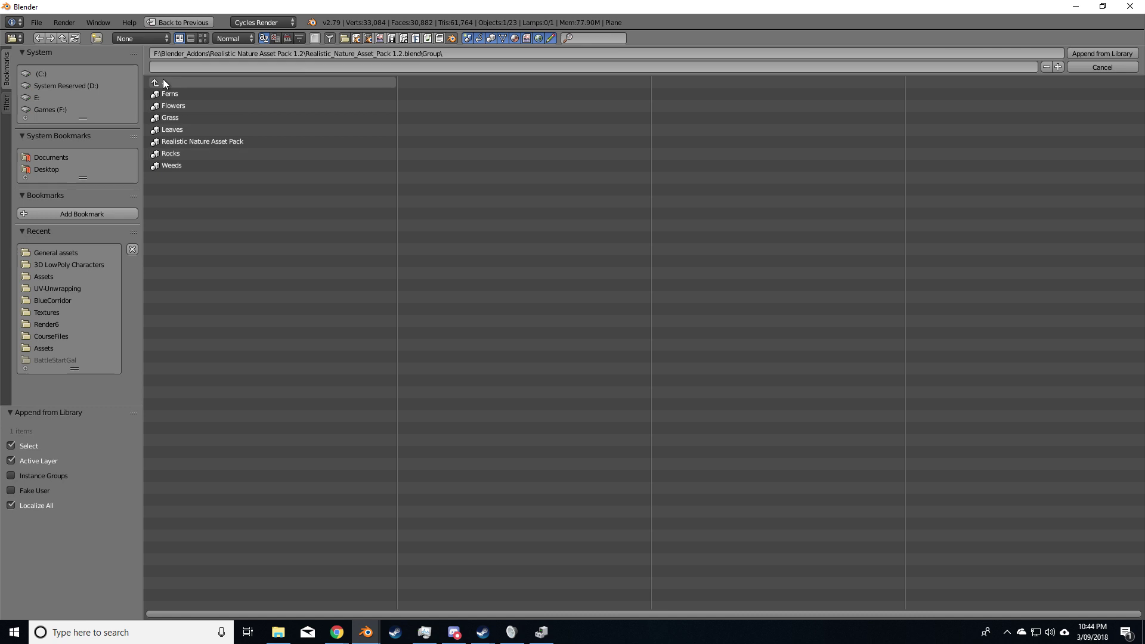
click(202, 120)
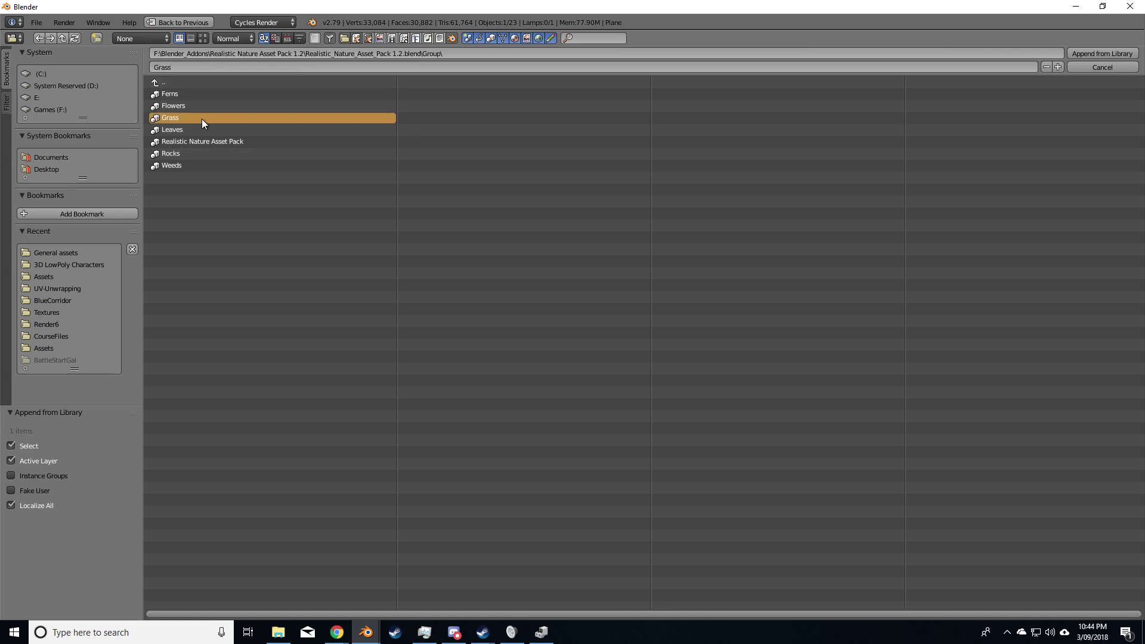
double_click(198, 118)
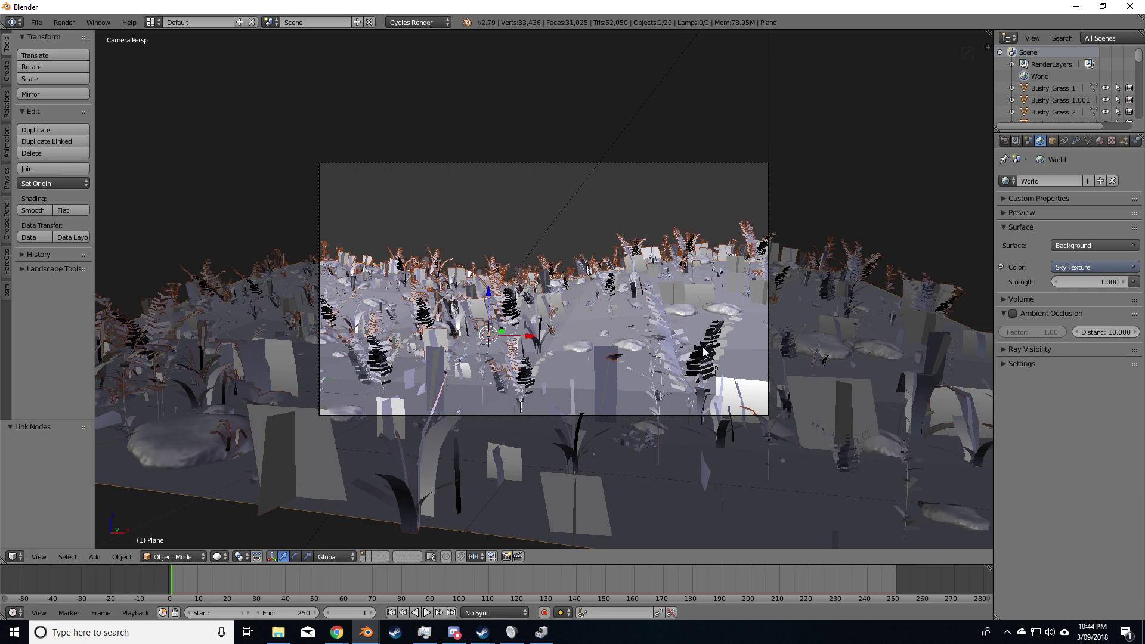
Add a second particle system to the ground plane emitting 5000 particles.
click(1124, 142)
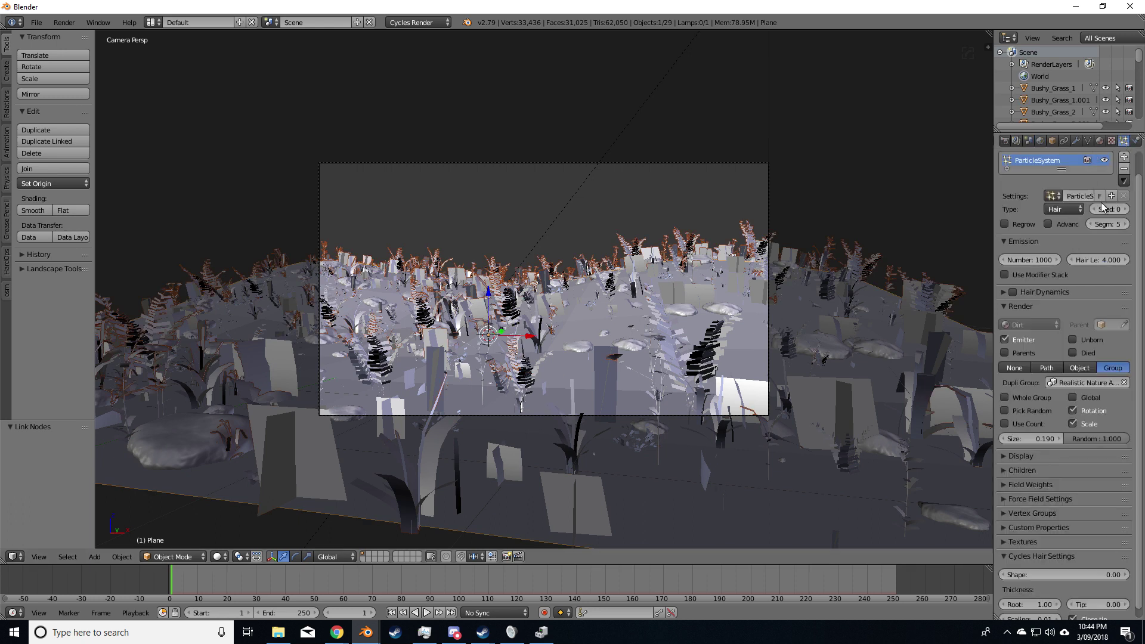
click(1124, 157)
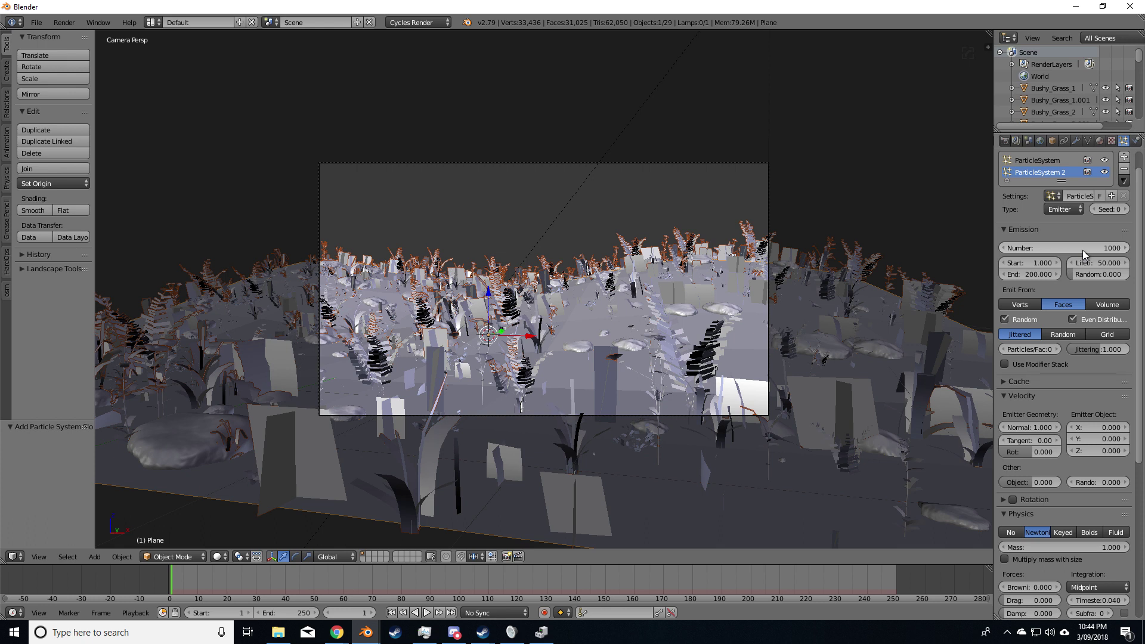
click(1082, 249)
text(500)
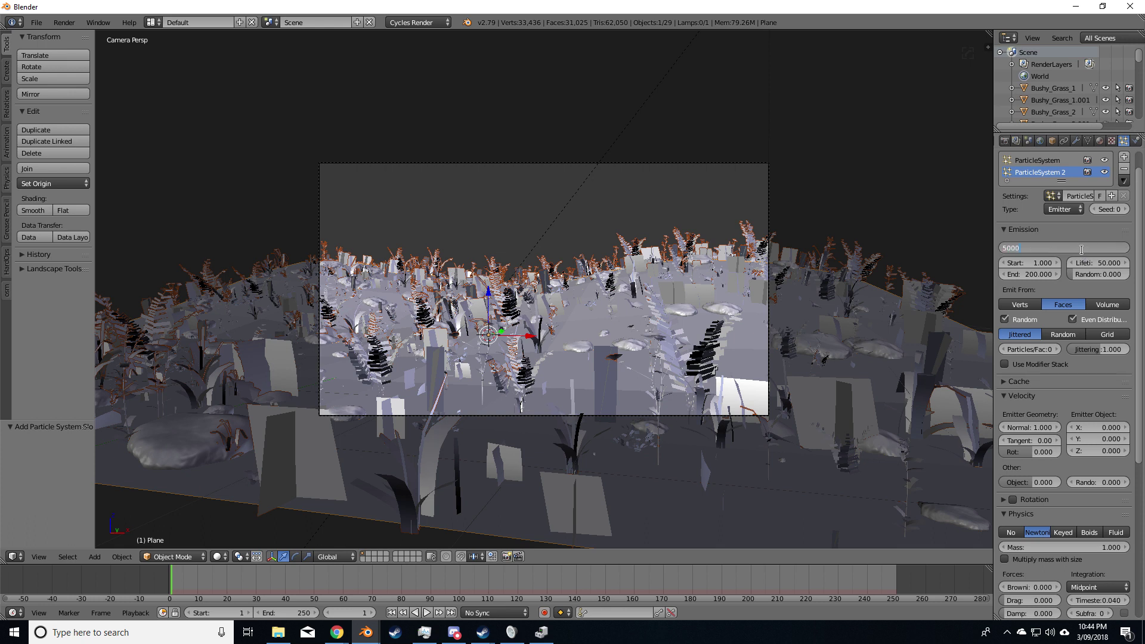
key(Return)
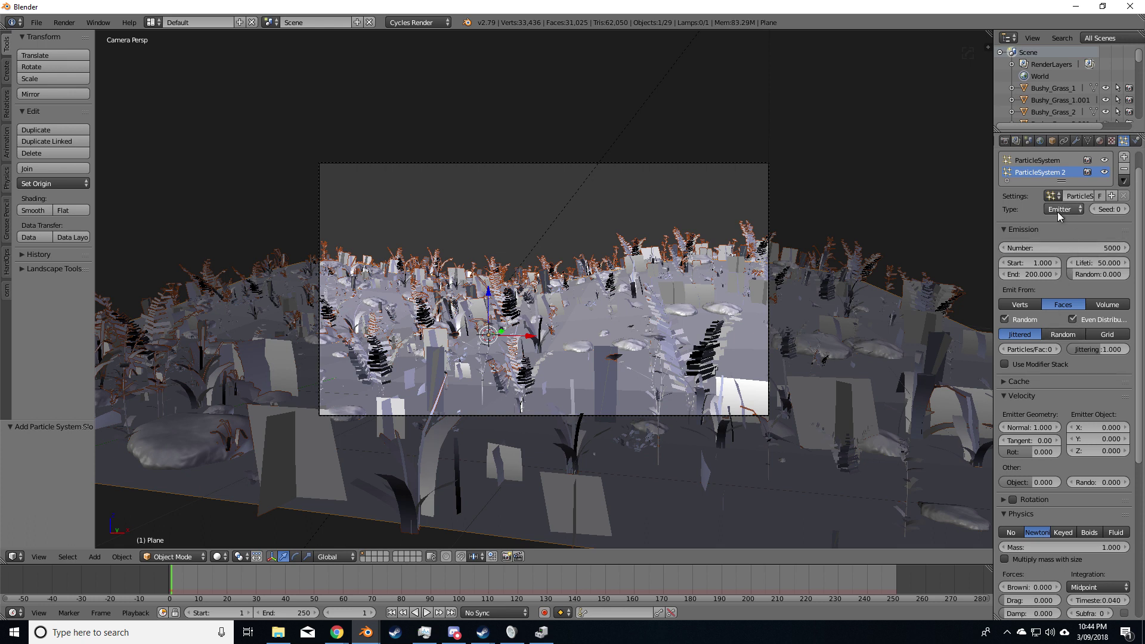
Make the new particles hair rendered as instances of the Grass group.
click(1058, 212)
click(1073, 184)
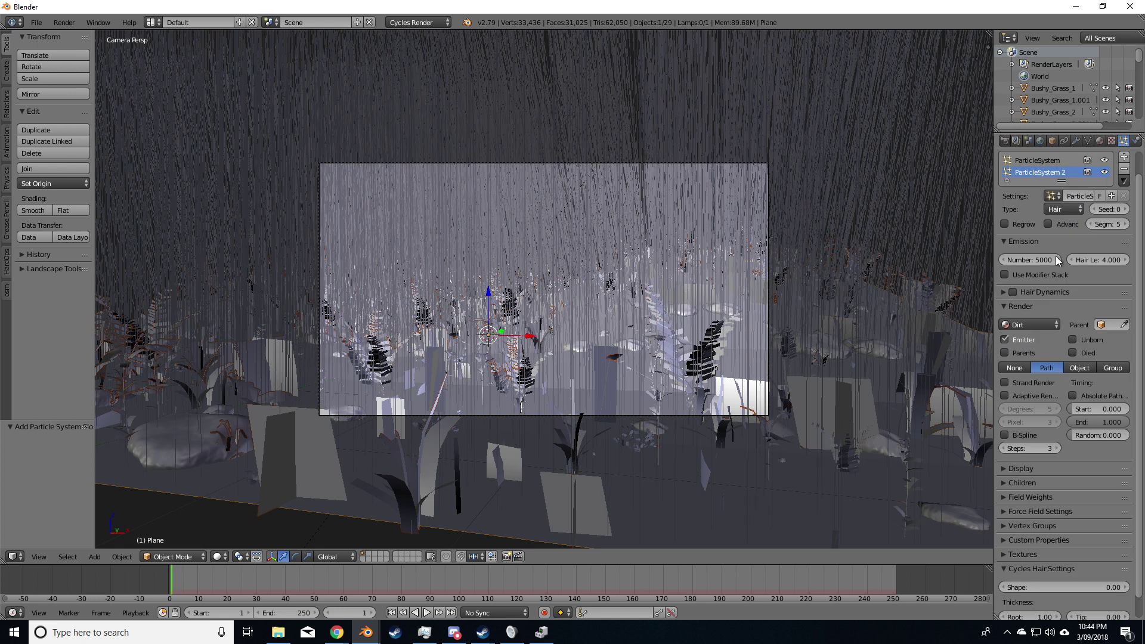
click(1104, 368)
click(1059, 383)
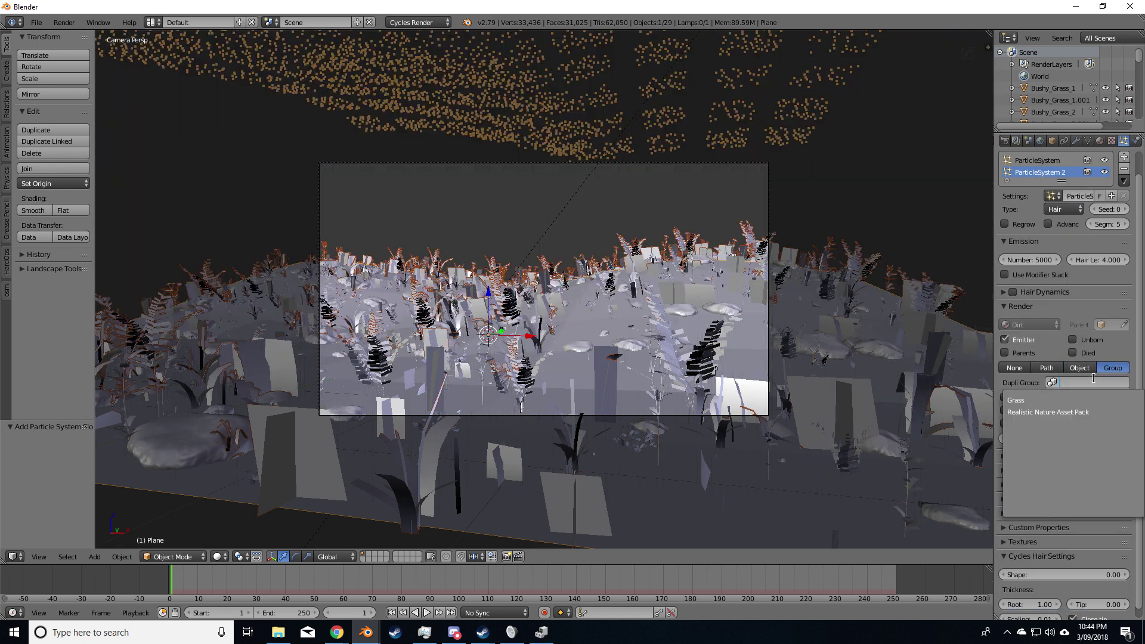
click(1043, 401)
Enable rotation for the grass instances and enlarge their size from 0.120 to about 0.170.
scroll(1039, 439, down, 1)
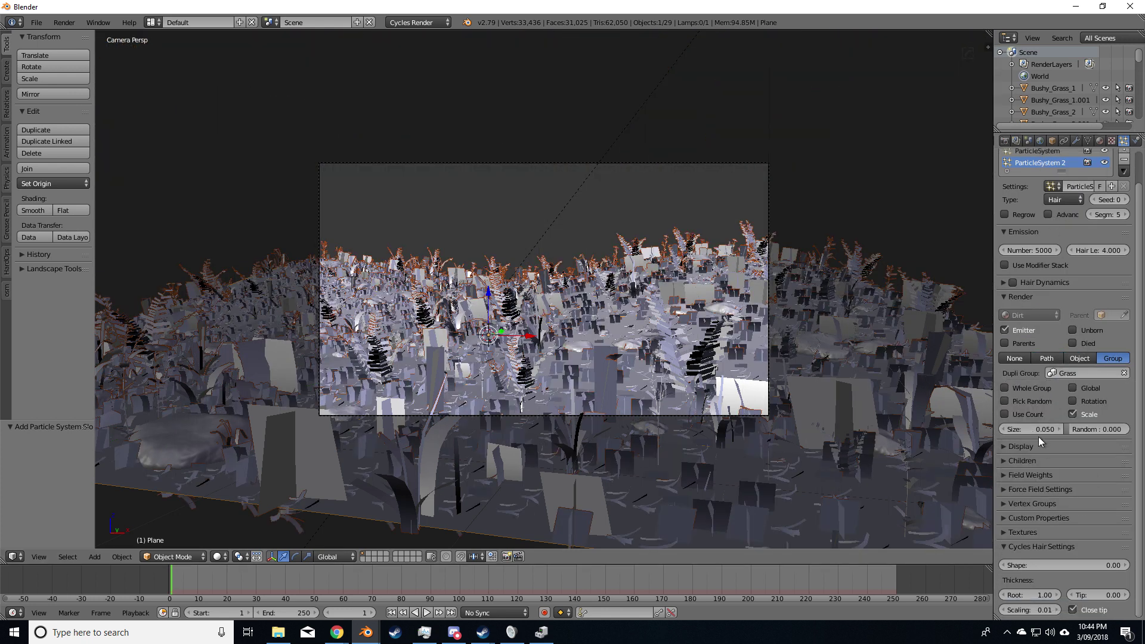
click(1072, 413)
click(1074, 401)
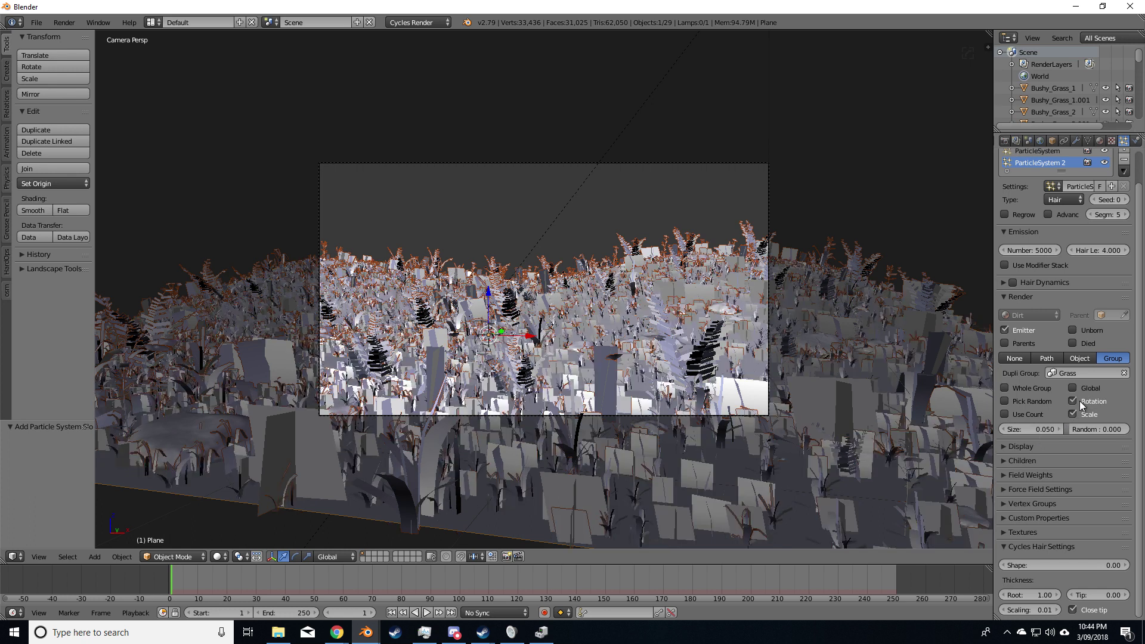
drag(1040, 431, 1127, 431)
click(1031, 430)
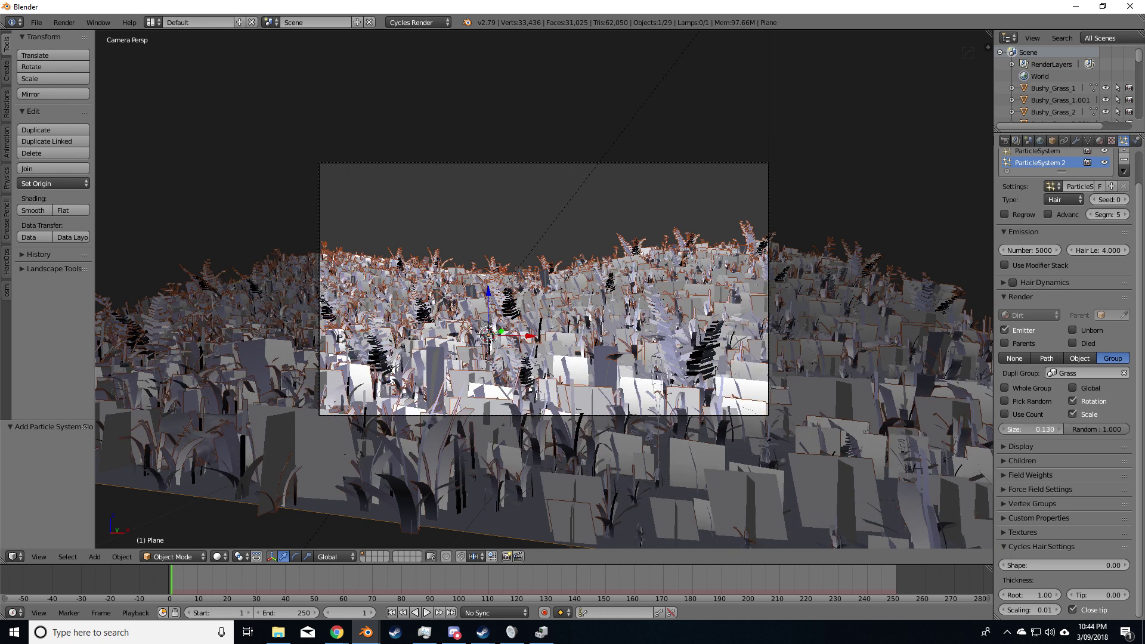
drag(1030, 431, 1041, 431)
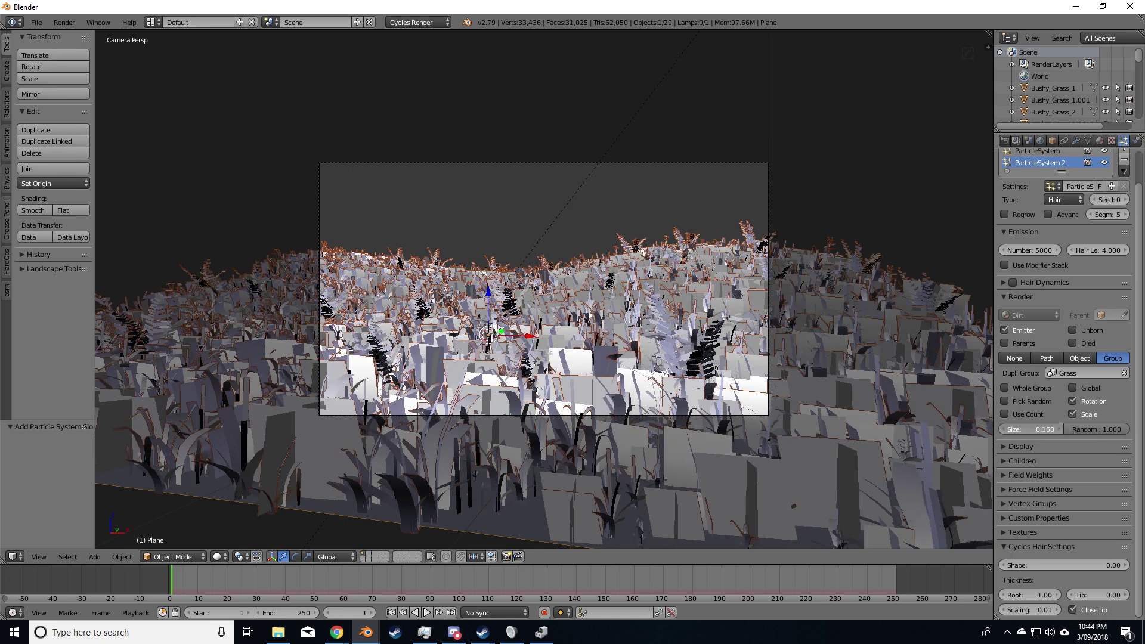
Stop an F12 test render partway and set the grass Emission Number to 50000.
key(F12)
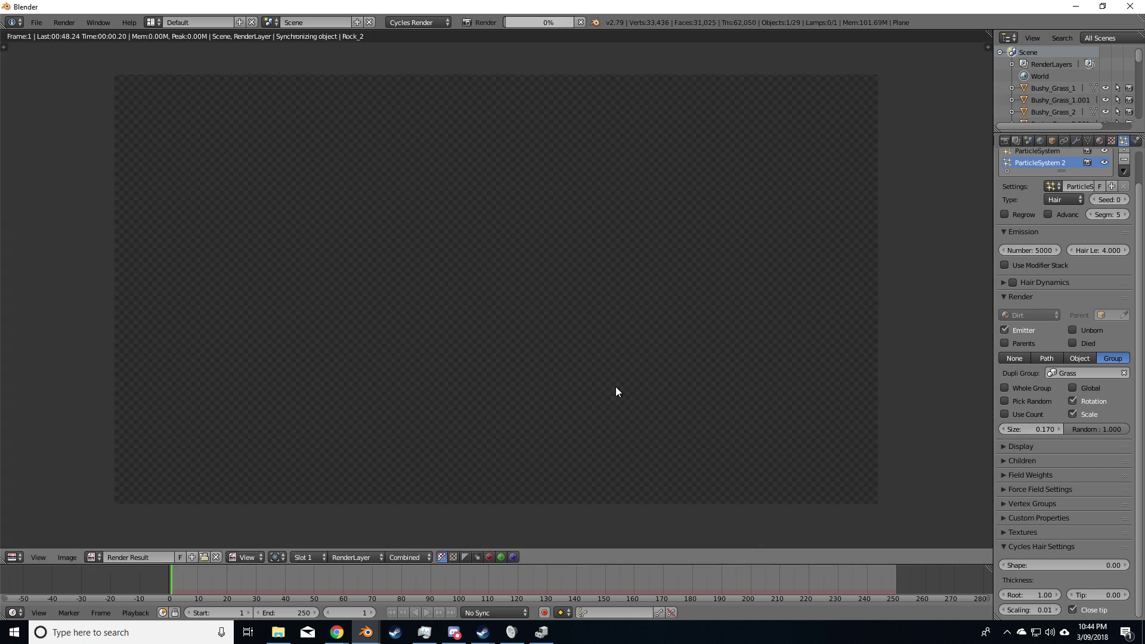
key(Escape)
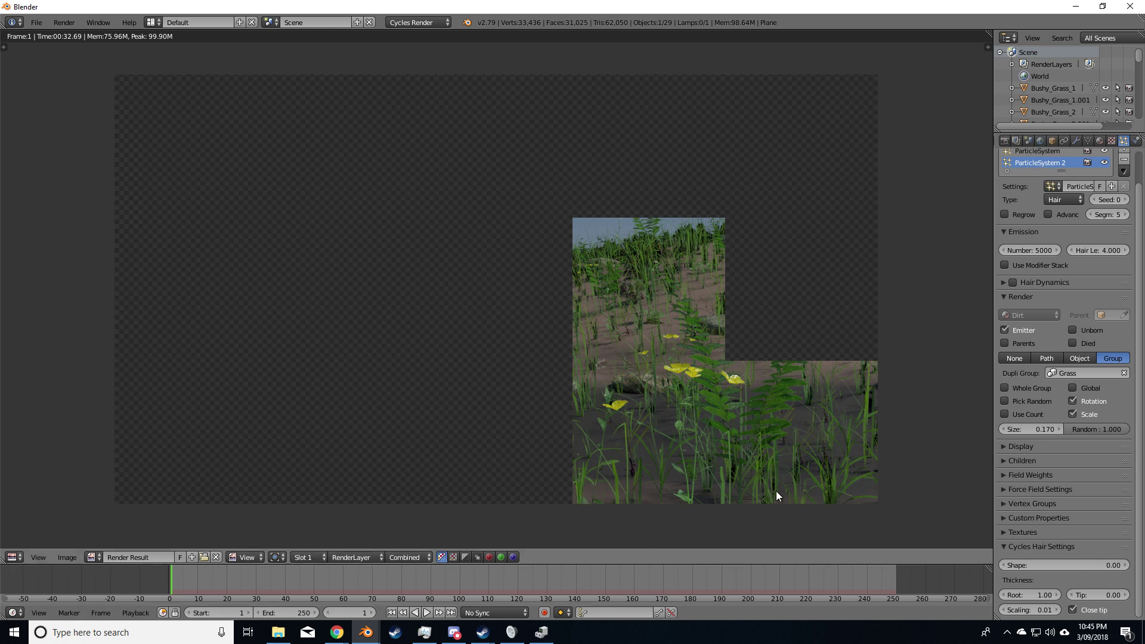
click(1042, 251)
text(500)
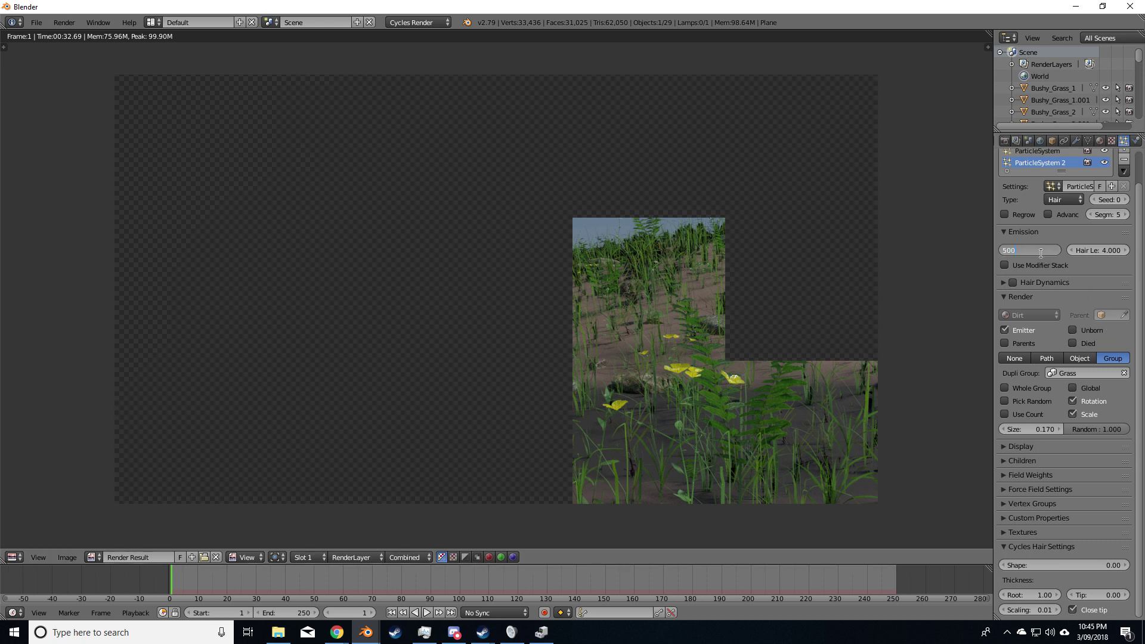
key(Return)
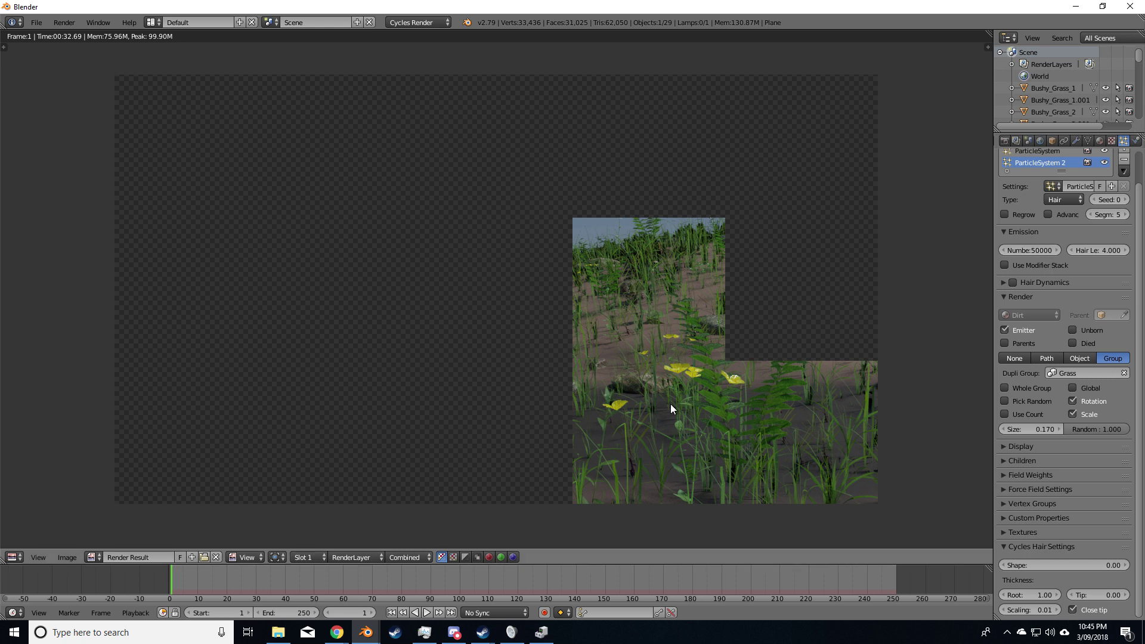
key(Escape)
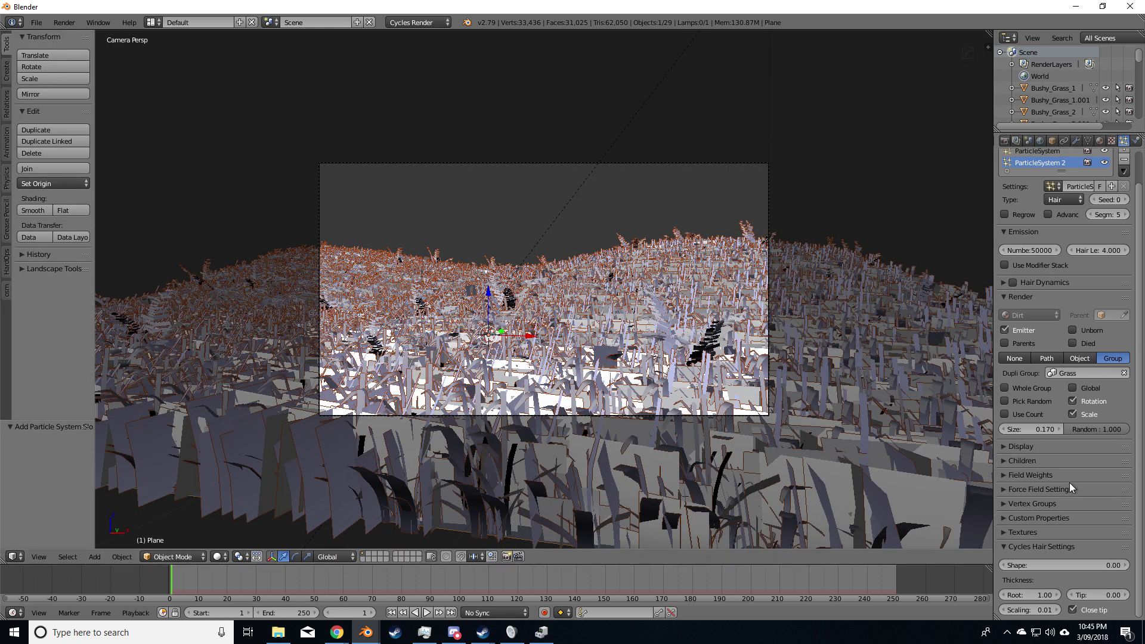
Set the grass particle size to 0.100 and render the grassland with F12.
mouse_move(1044, 436)
mouse_down()
mouse_move(1017, 429)
mouse_move(1052, 430)
mouse_up()
click(1050, 431)
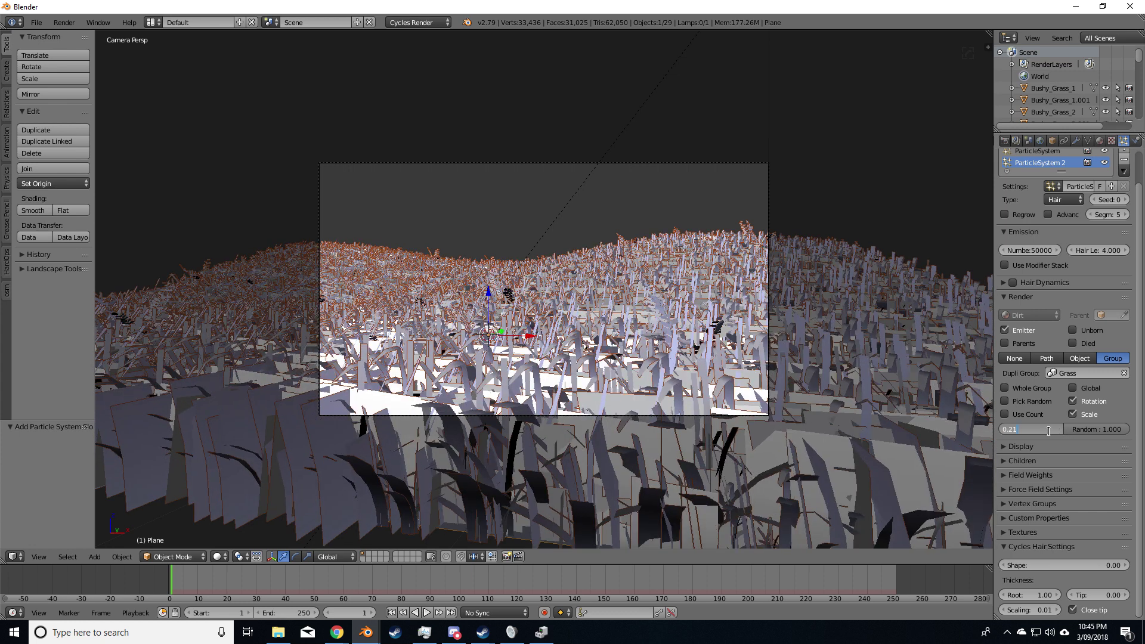
key(BackSpace)
text(.1)
key(Return)
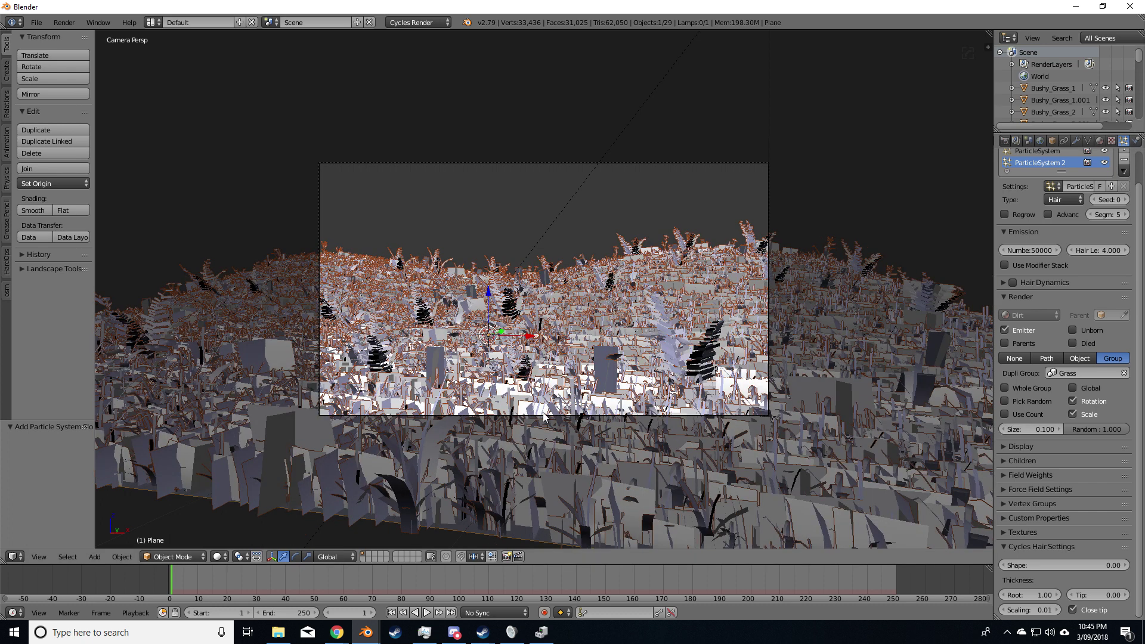
key(F12)
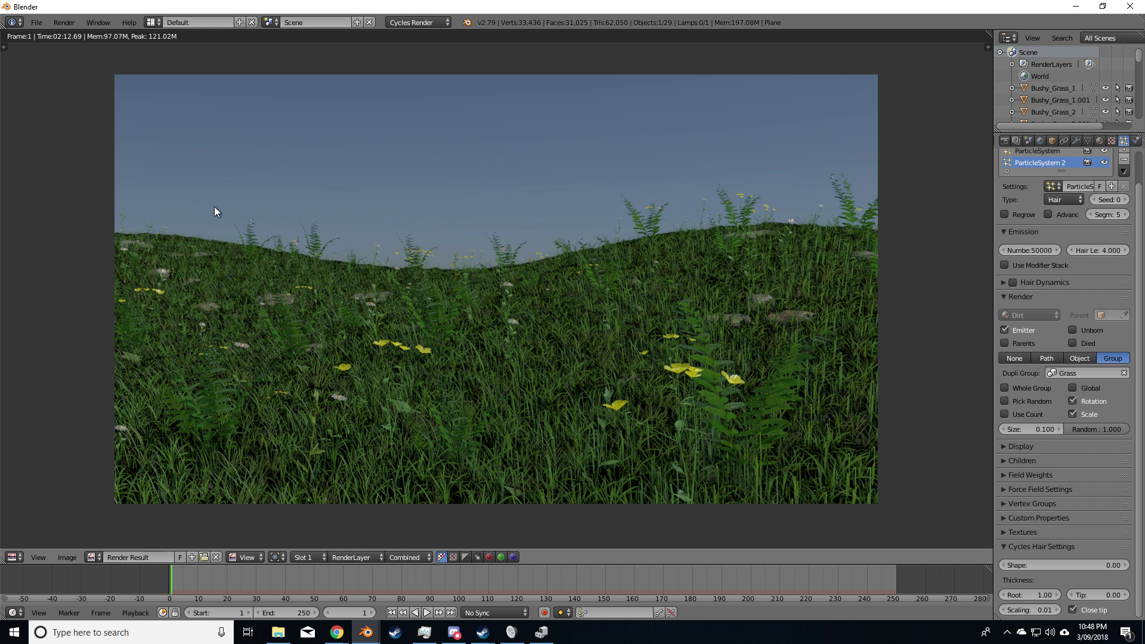
click(37, 22)
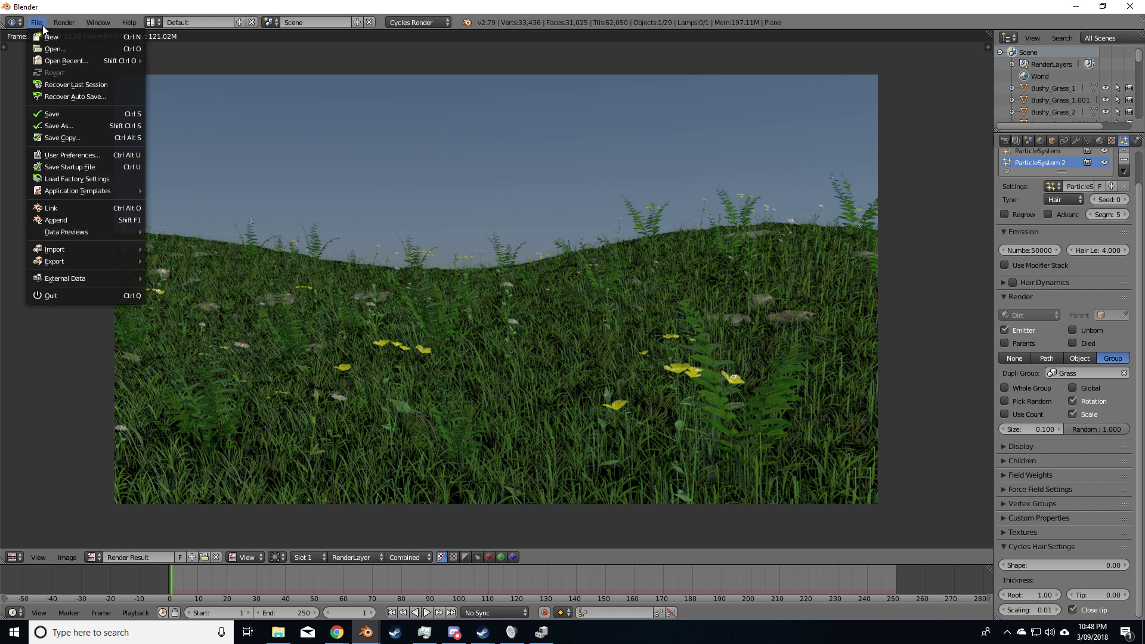
Append the Realistic_Trees_noRigs group from Realistic_Tree_Asset_Pack_1.1.blend's Group folder.
click(107, 220)
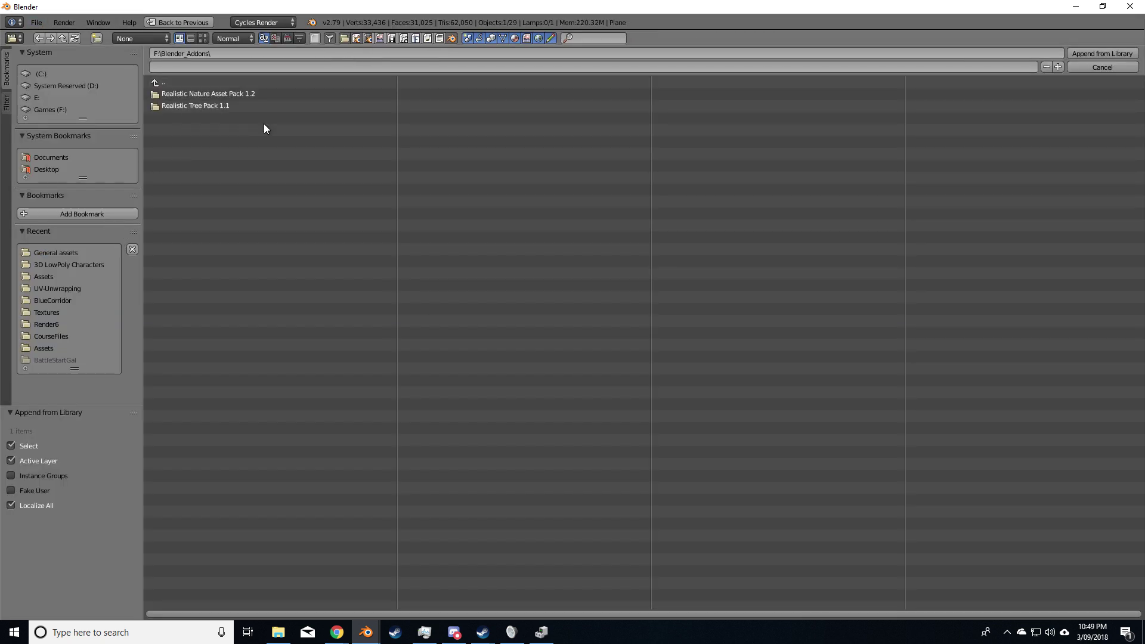
click(217, 105)
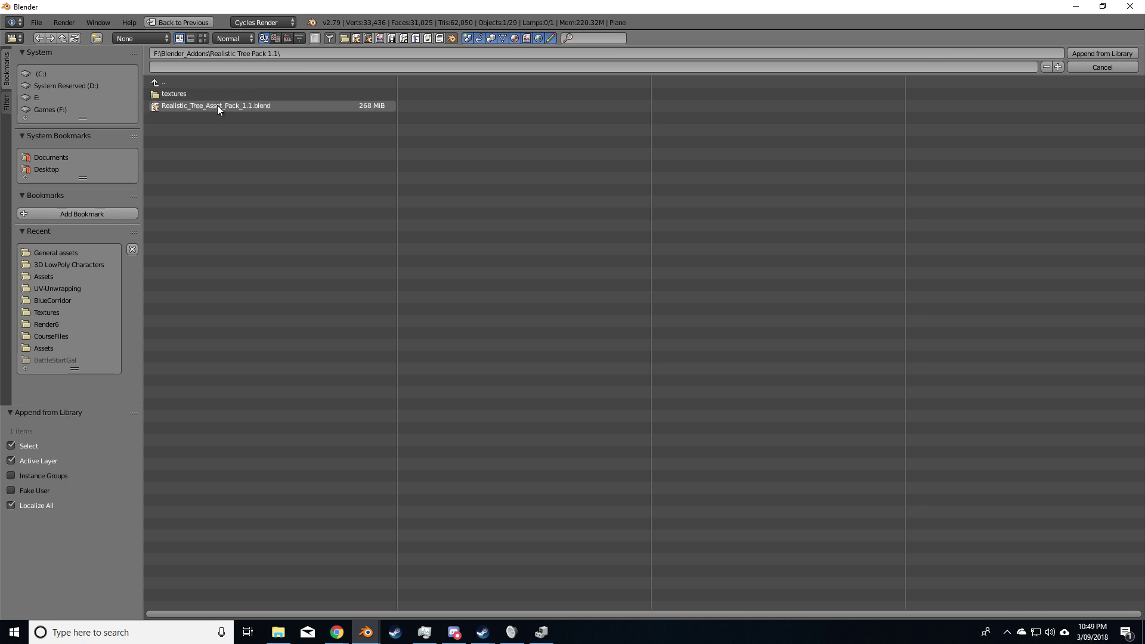
click(217, 106)
click(209, 141)
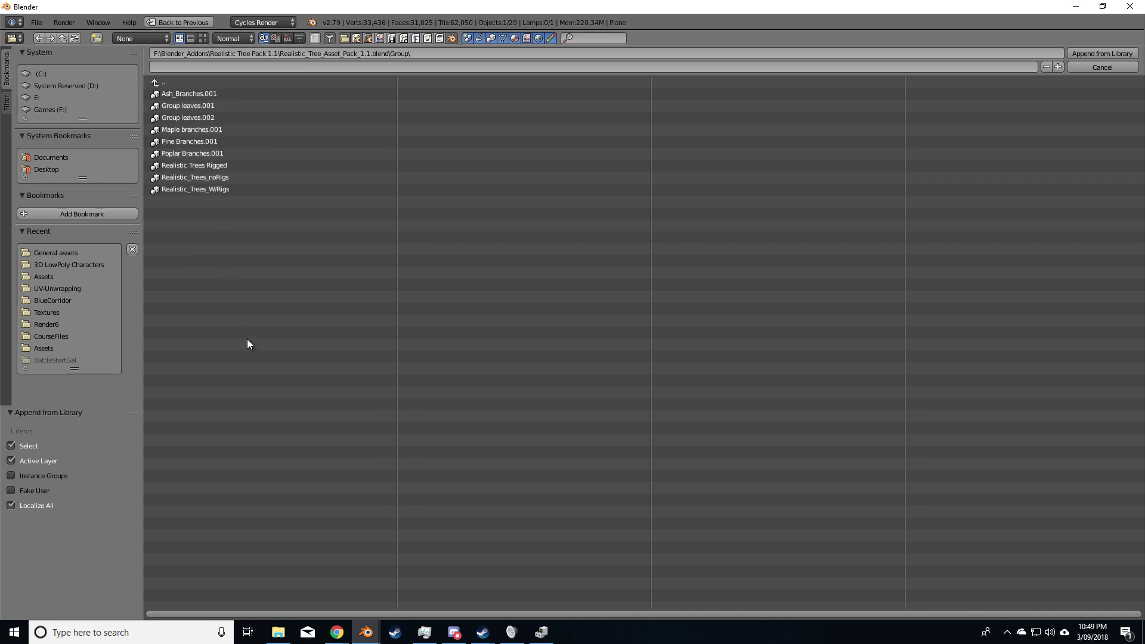
click(231, 177)
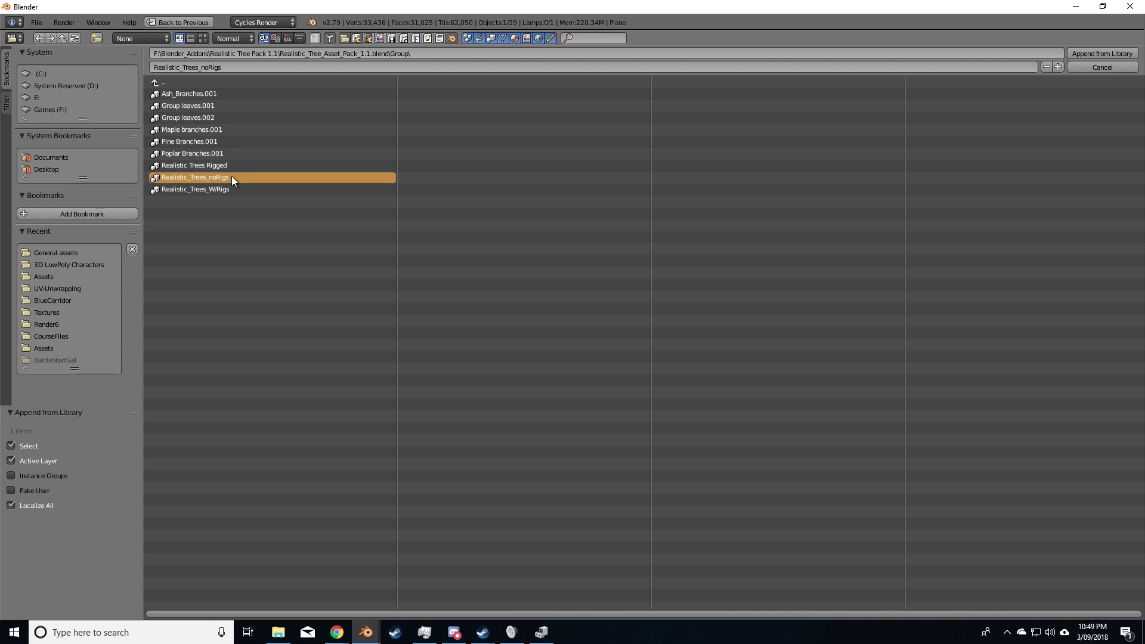
double_click(231, 177)
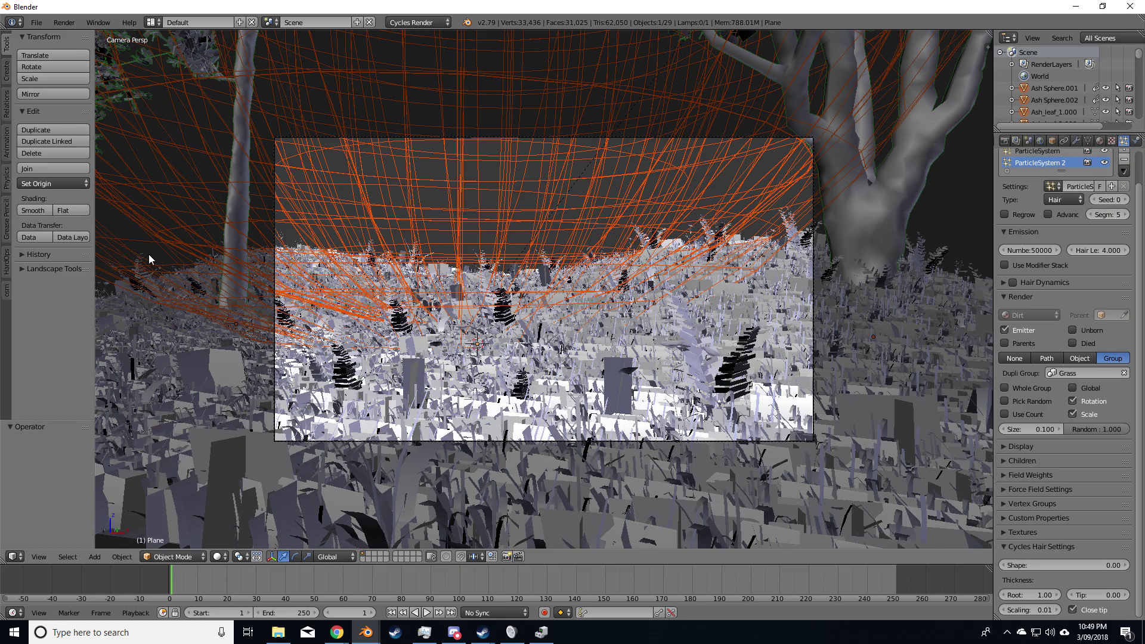
Leave the camera view to see all trees and delete the sphere around the maple.
scroll(632, 280, down, 5)
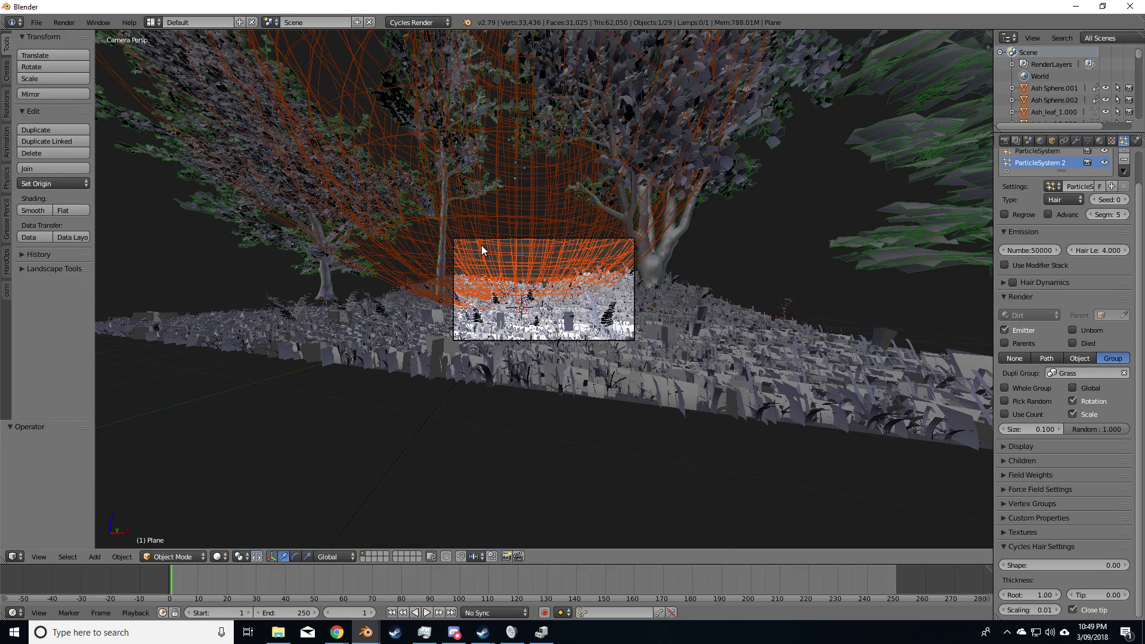
key(KP_0)
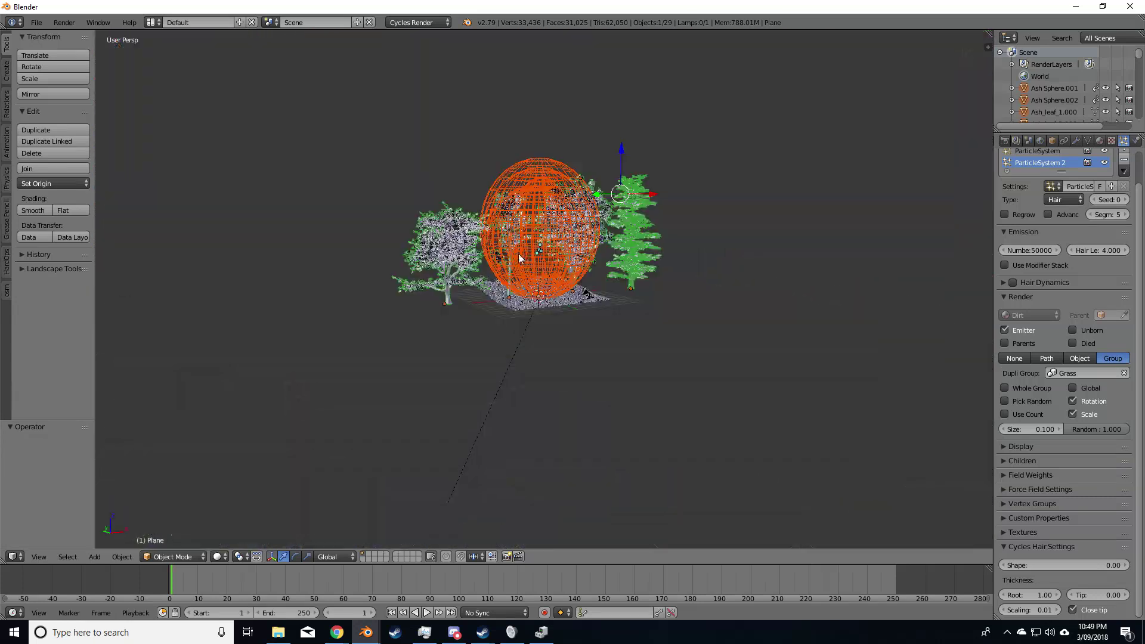
scroll(513, 231, up, 3)
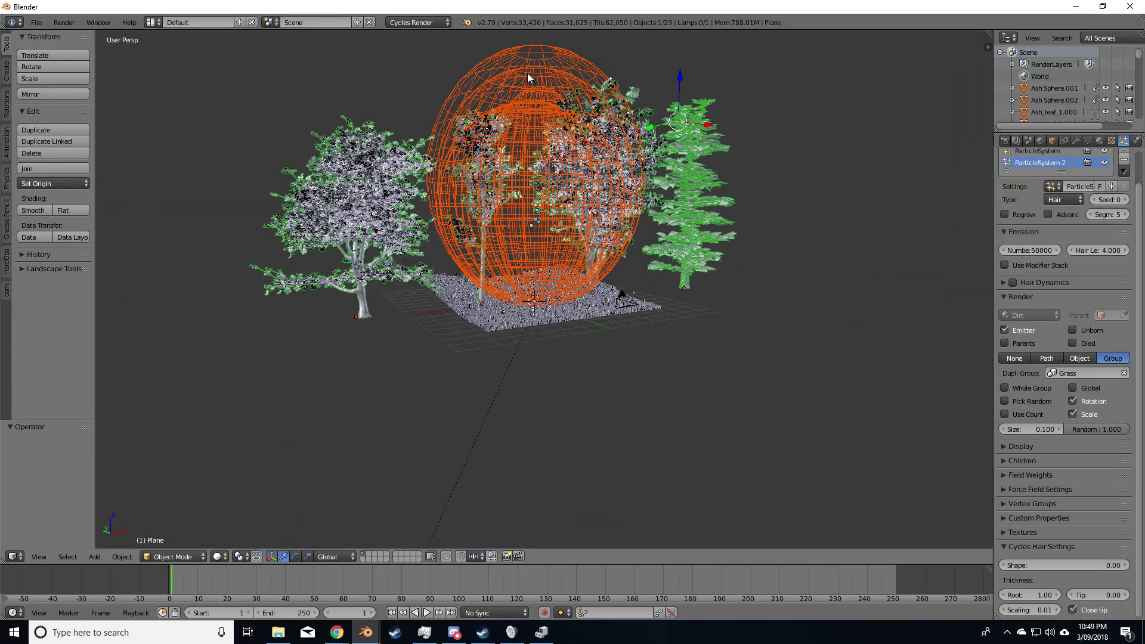
right_click(536, 56)
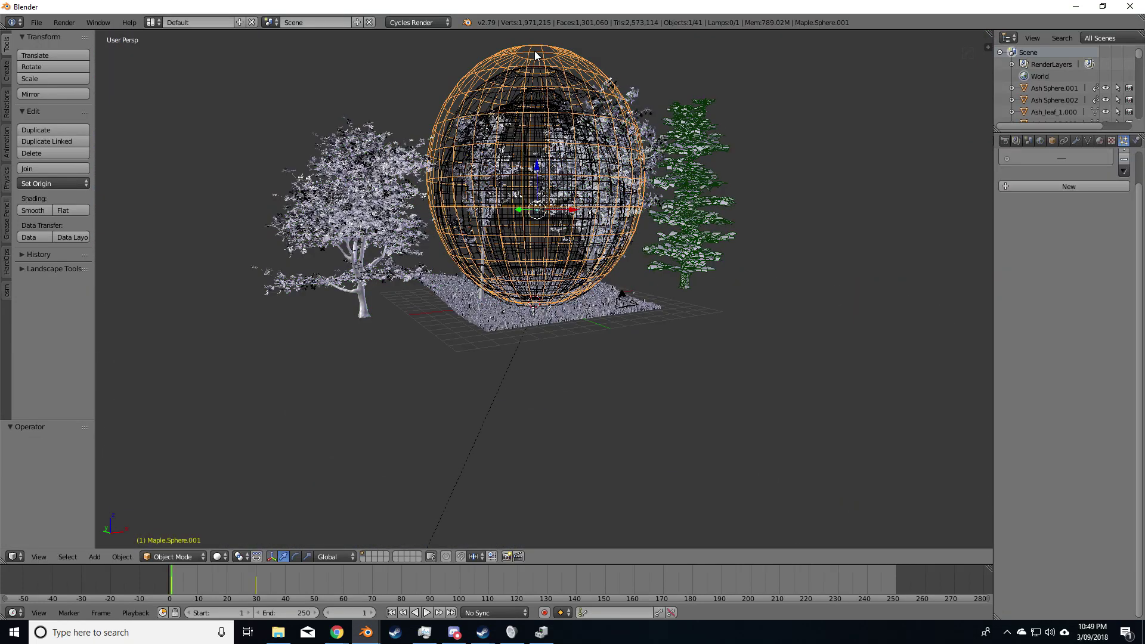
key(g)
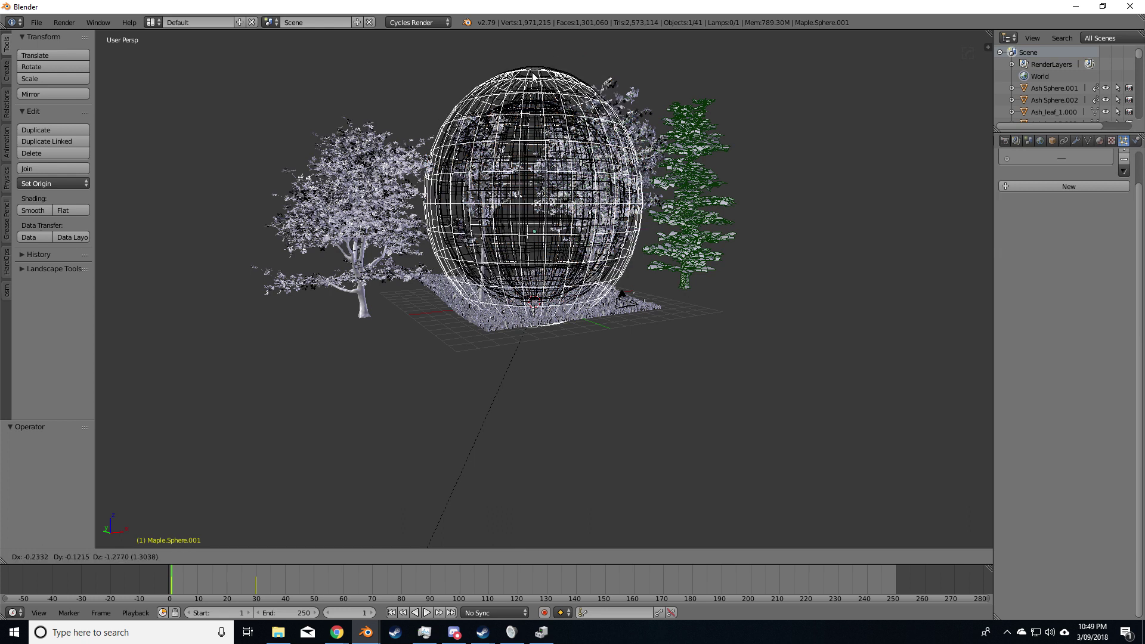
right_click(516, 54)
key(x)
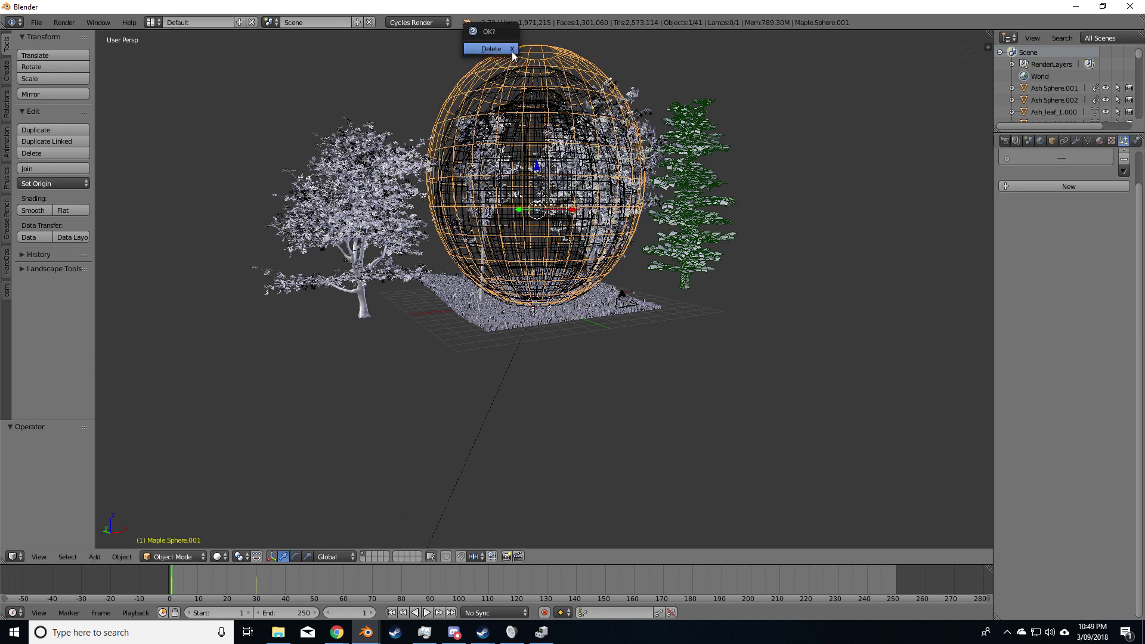
click(512, 50)
Delete the pine's sphere, the next inner sphere and Ash Sphere.002.
right_click(528, 67)
key(x)
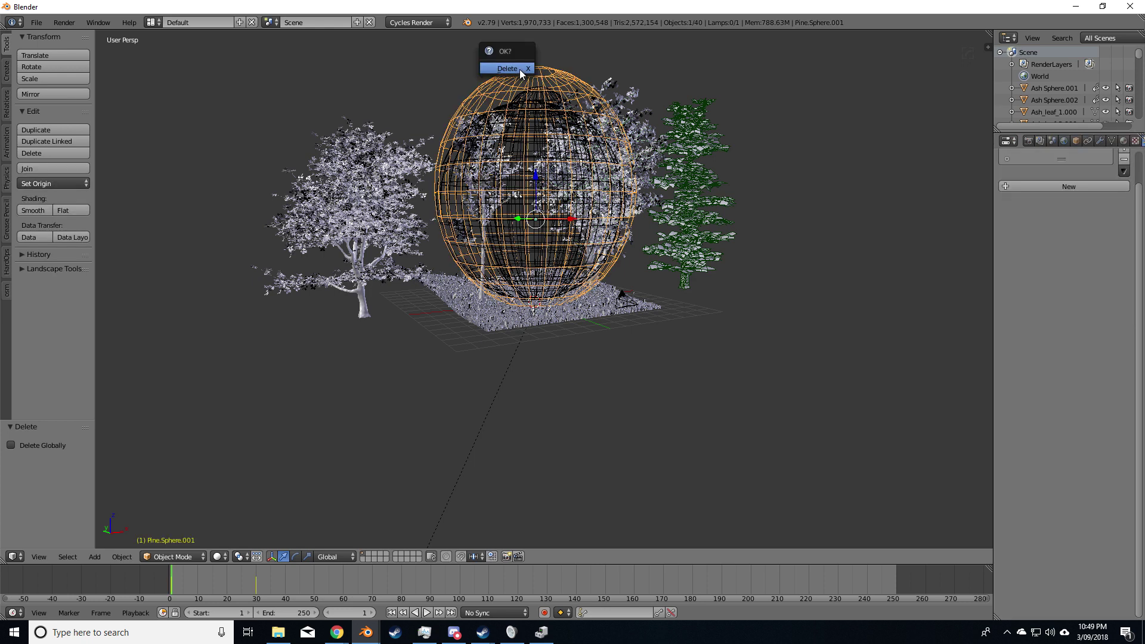
click(520, 69)
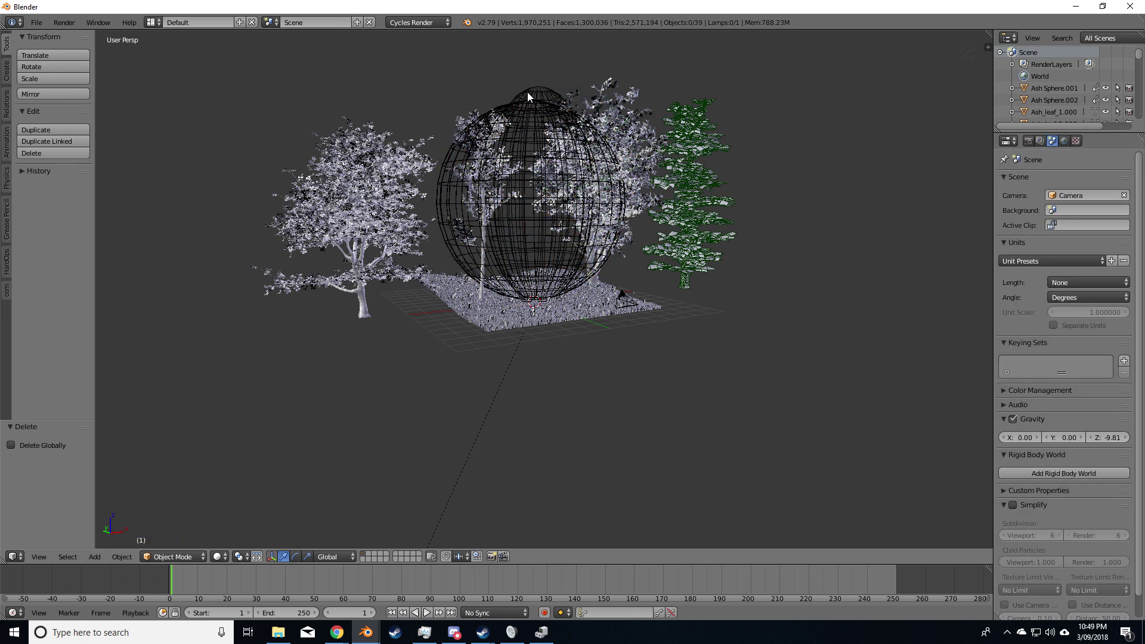
right_click(527, 92)
key(x)
click(522, 104)
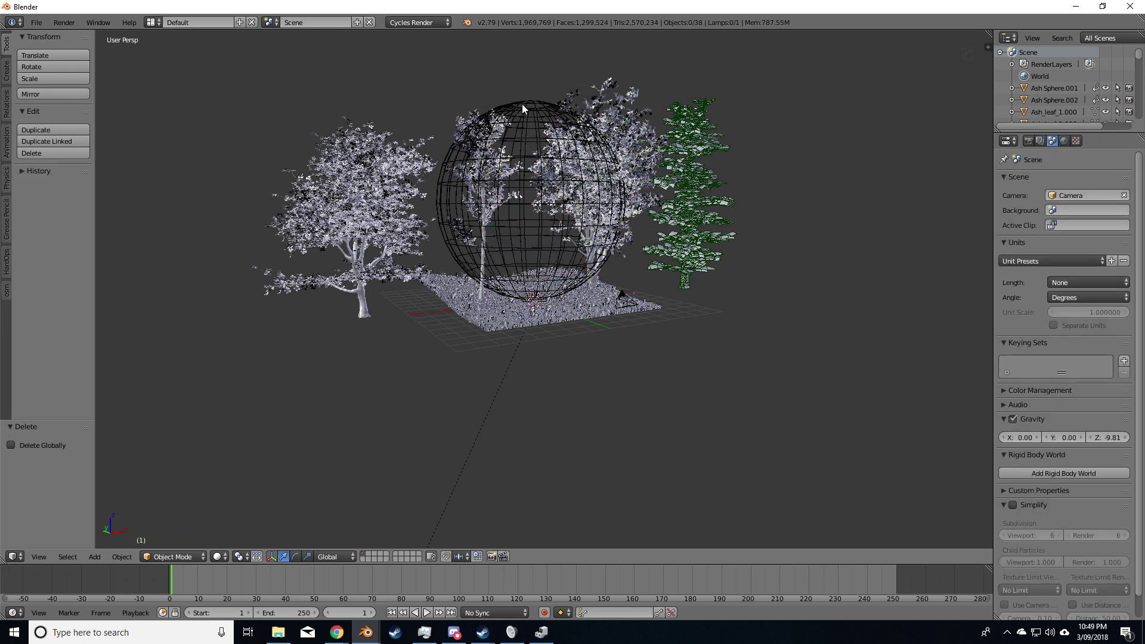
right_click(522, 104)
key(x)
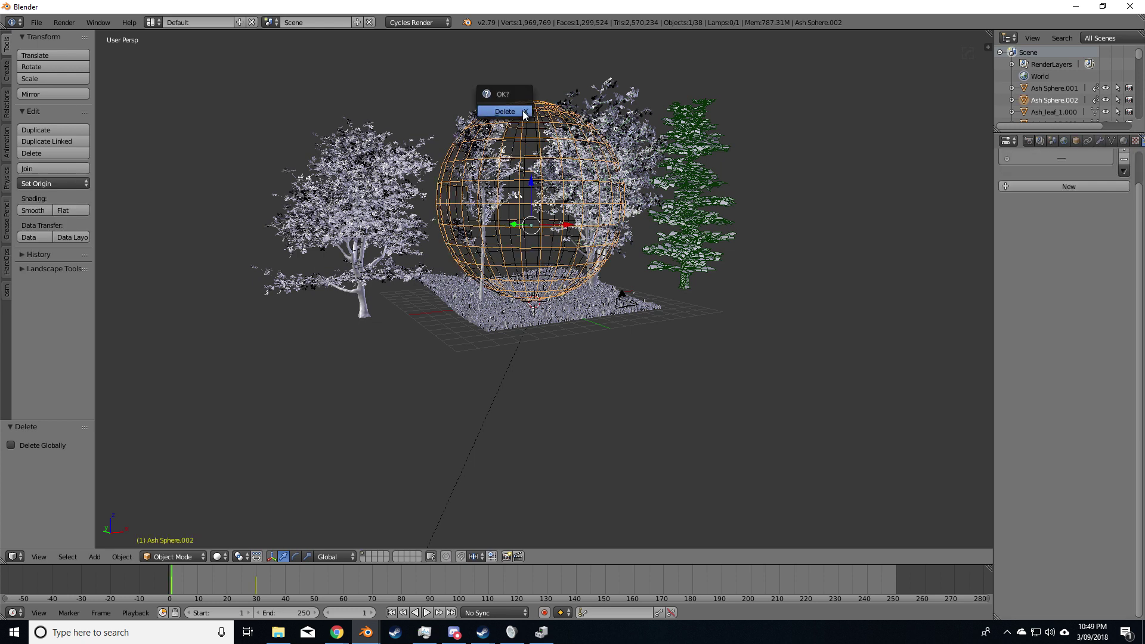
click(525, 113)
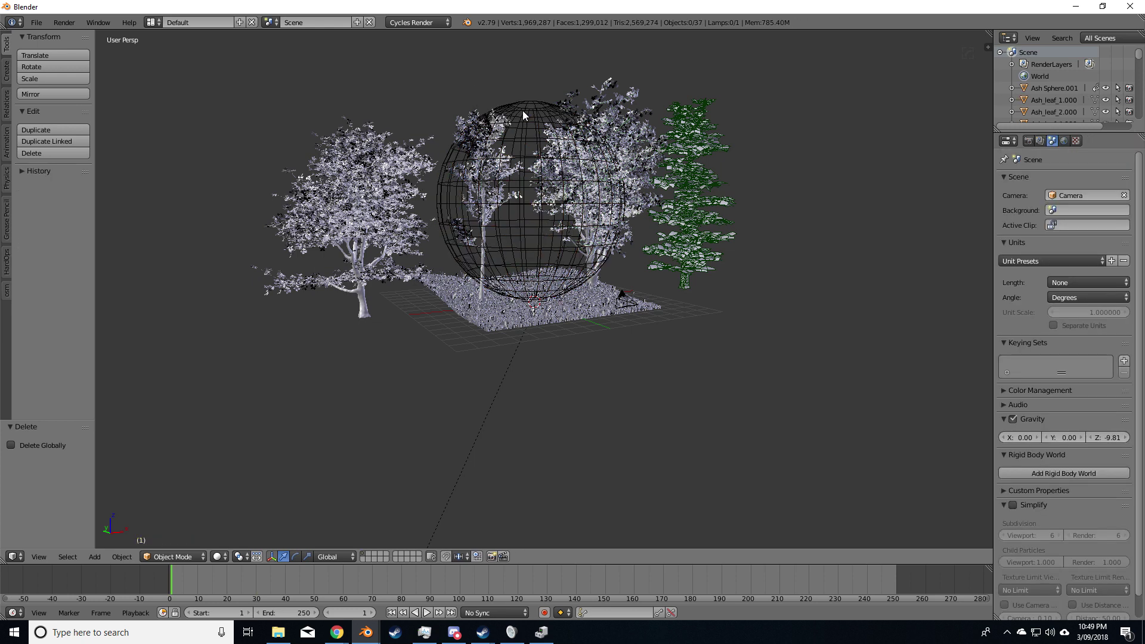
Delete Ash Sphere.001 and the Poplar_noRig tree.
right_click(511, 168)
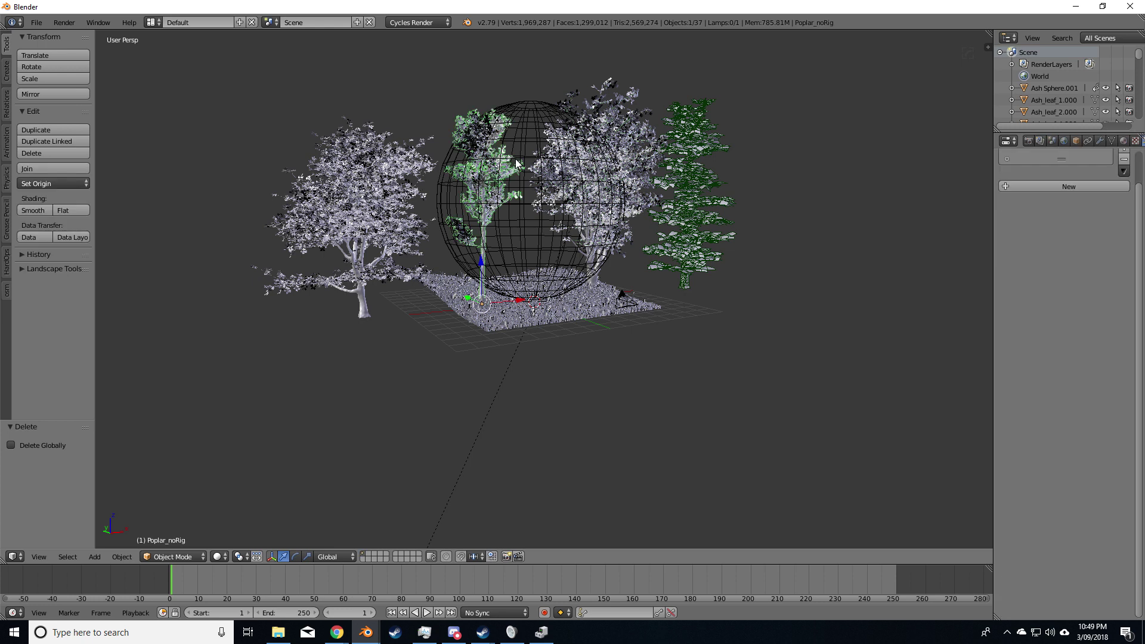
right_click(529, 114)
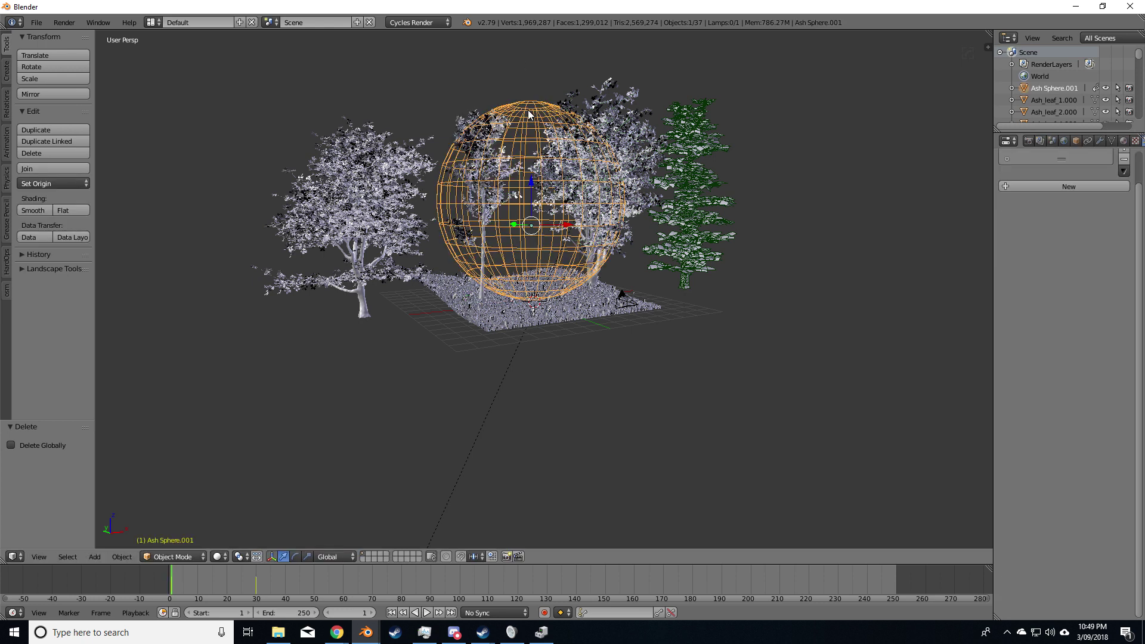
key(x)
click(528, 115)
right_click(482, 152)
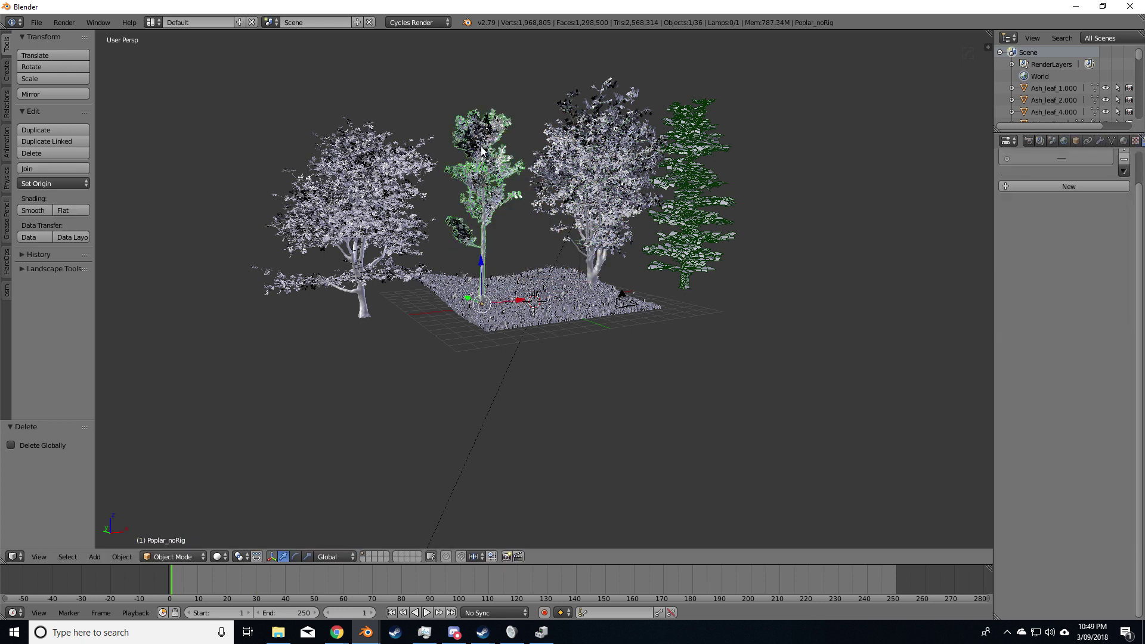
key(x)
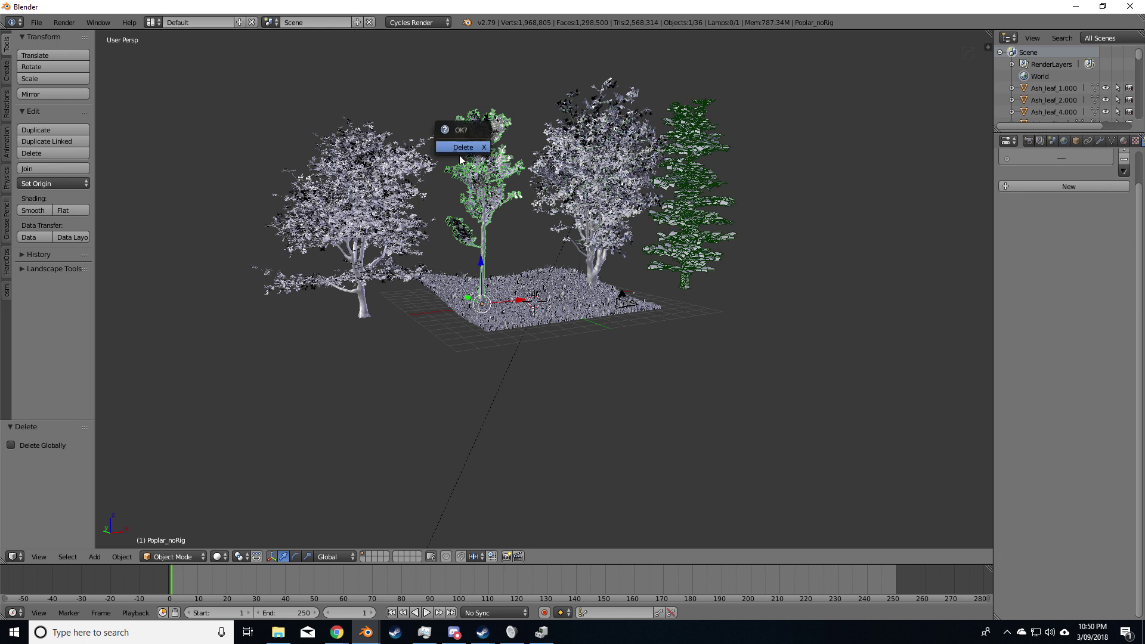
key(x)
key(Return)
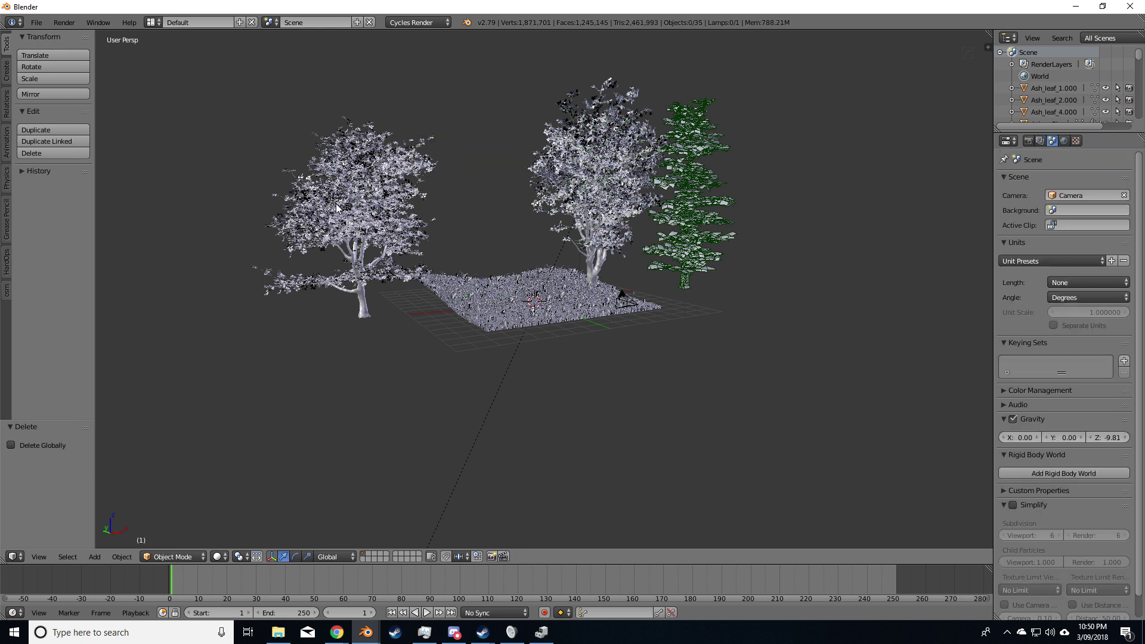
Delete the ash tree and the pine tree, leaving the maple selected.
right_click(336, 207)
key(x)
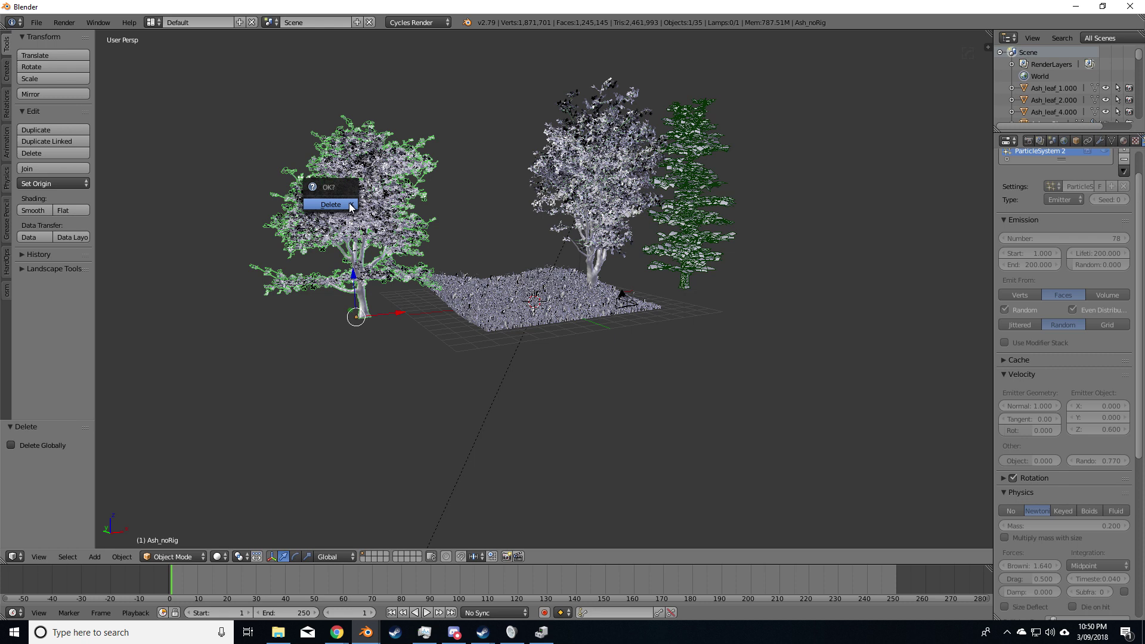
click(351, 207)
right_click(711, 201)
key(x)
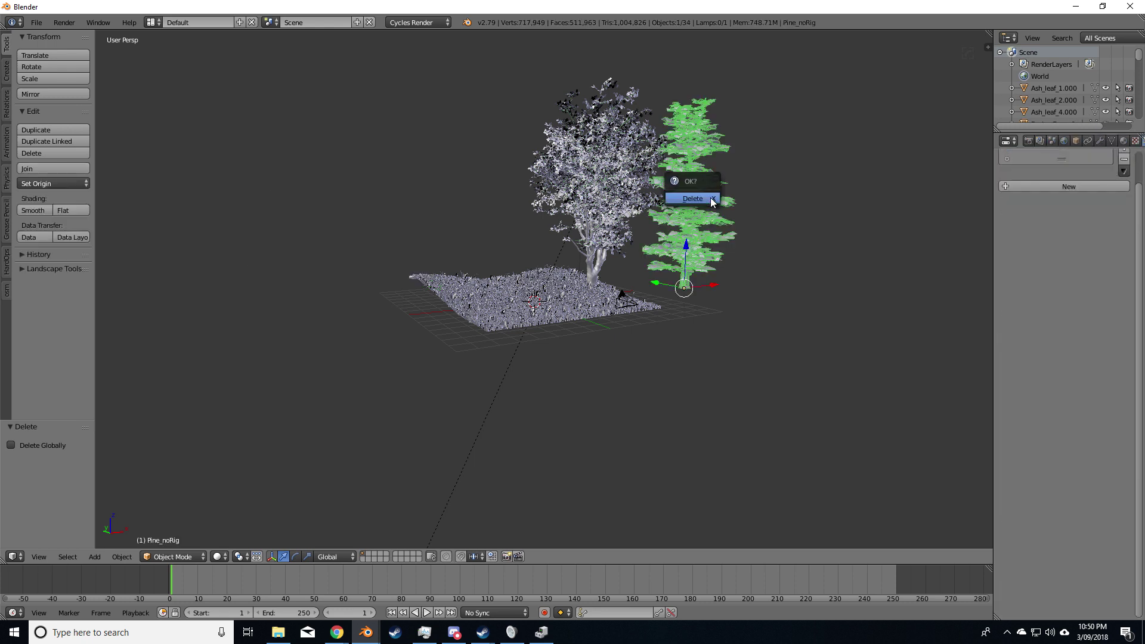
click(711, 200)
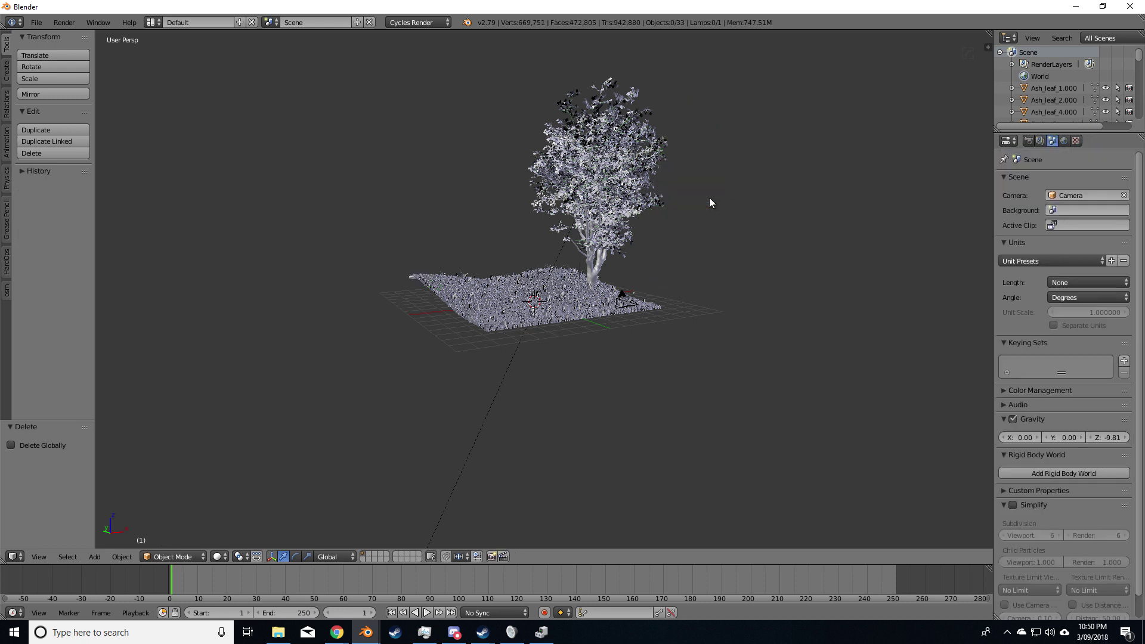
right_click(628, 209)
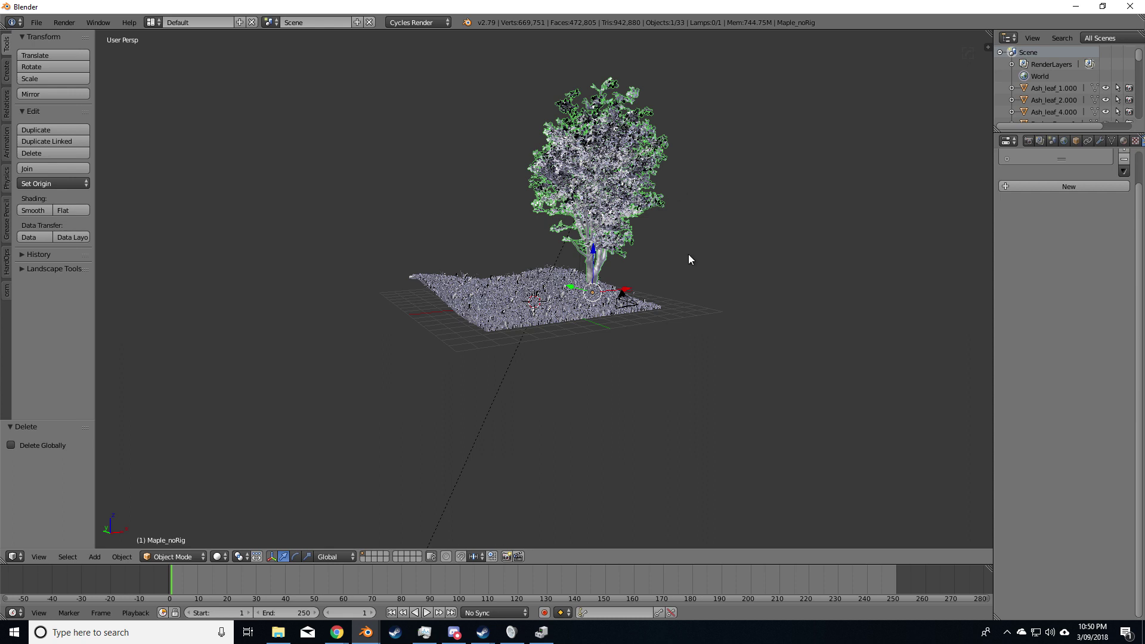
Move the maple left along X and back along Y, and shrink it to about 0.7 scale.
key(KP_0)
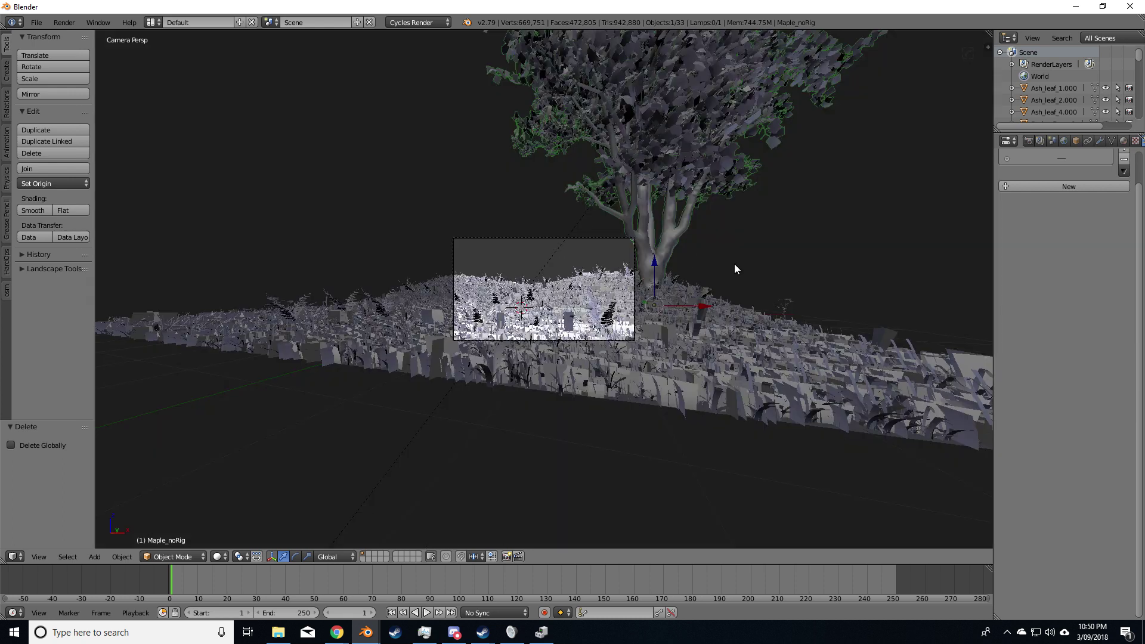
key(g)
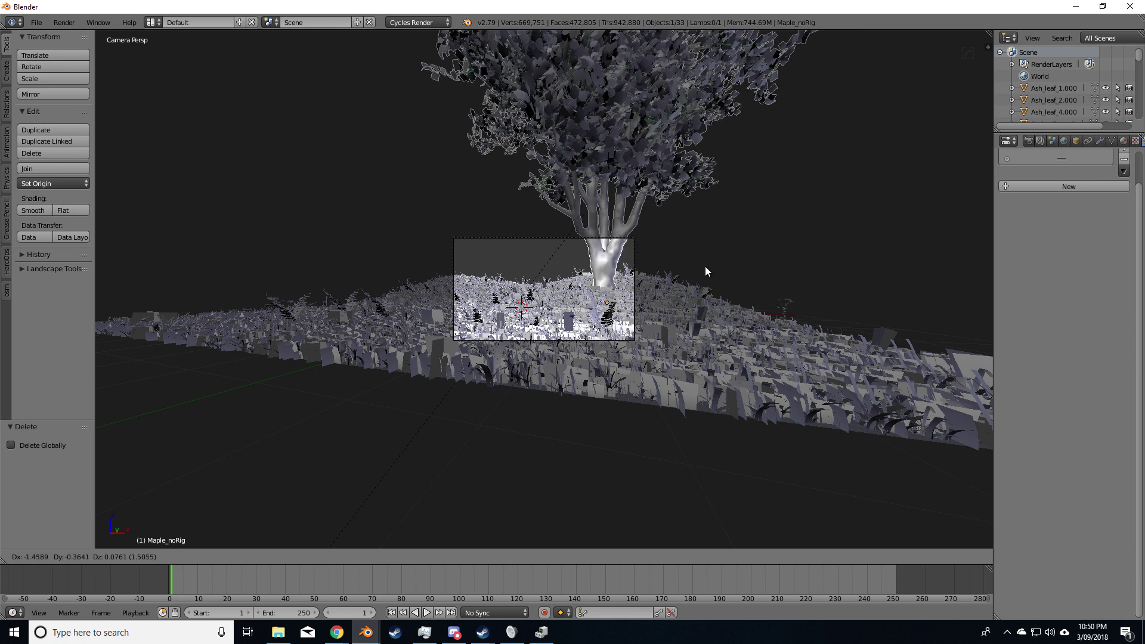
key(x)
click(559, 309)
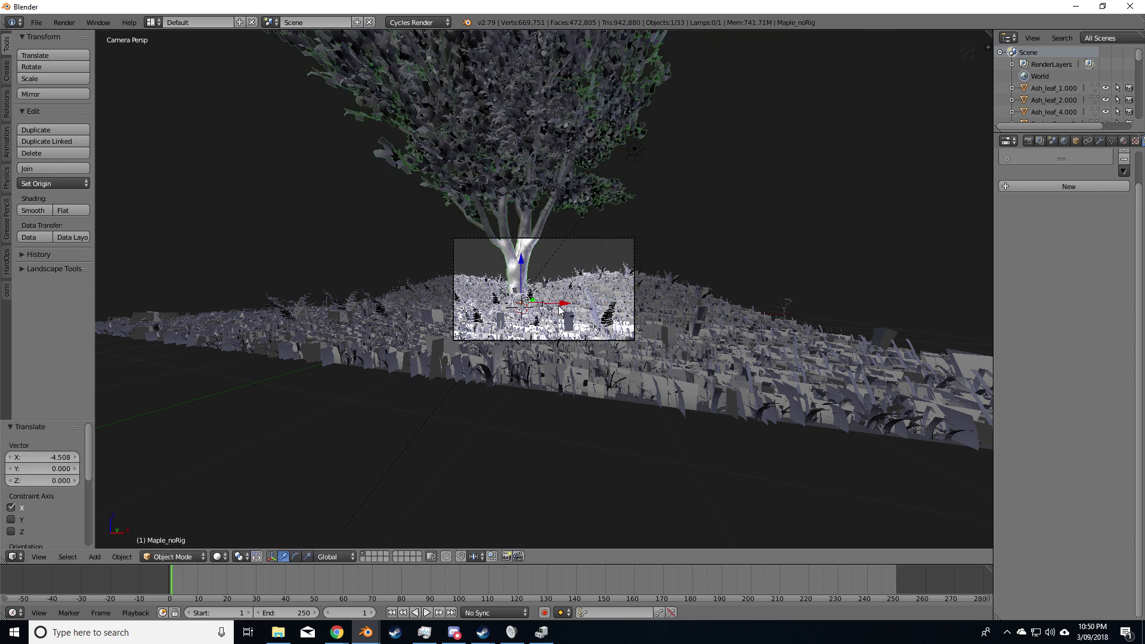
key(g)
key(y)
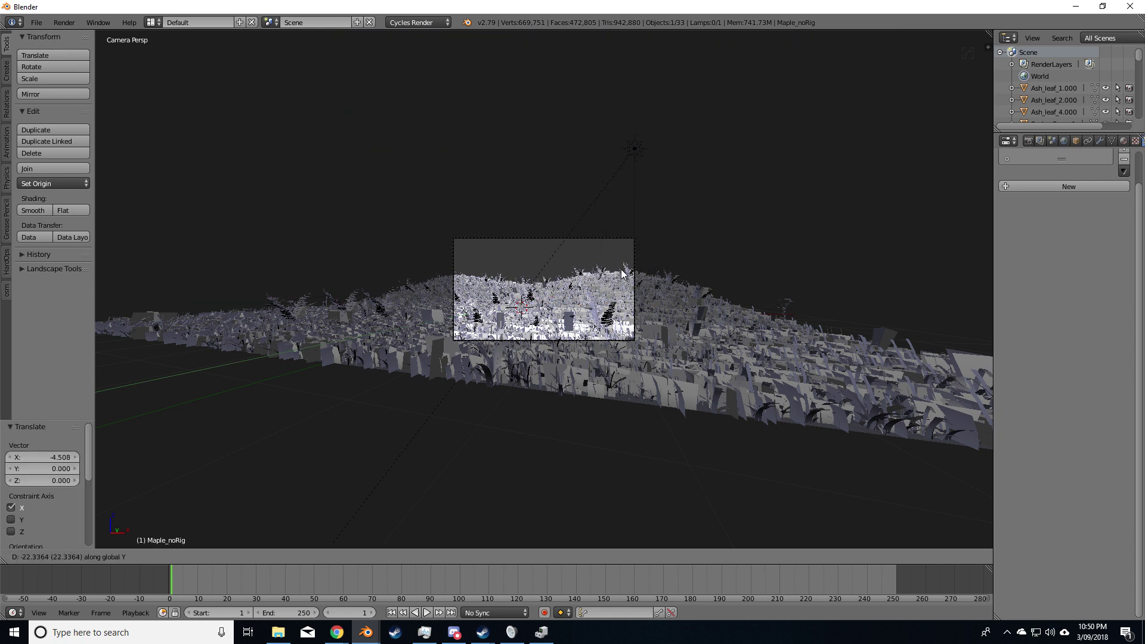
click(656, 269)
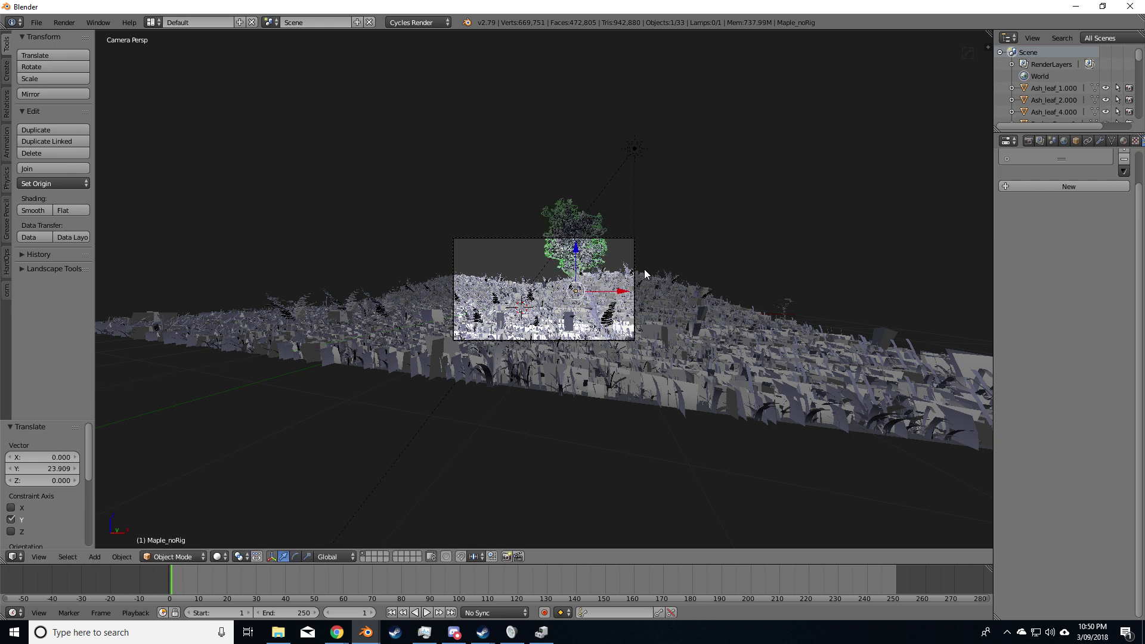
key(s)
click(632, 277)
Reposition the maple onto the terrain, slightly left and higher on the hill in the camera view.
middle_drag(634, 279, 751, 232)
scroll(750, 232, down, 5)
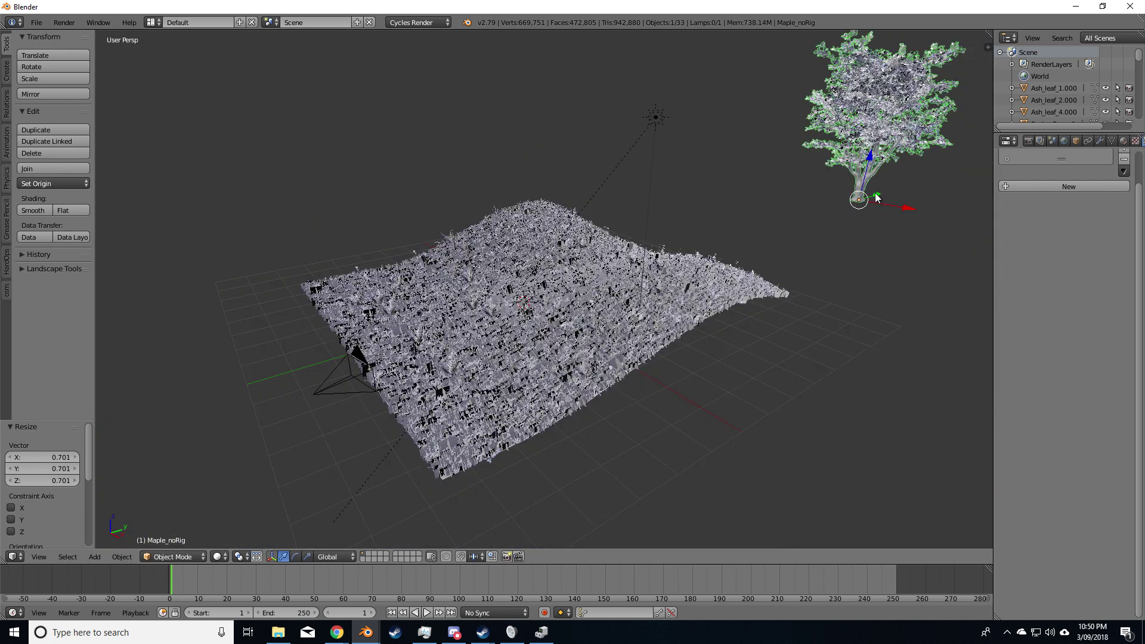
key(g)
key(y)
click(803, 237)
key(g)
key(x)
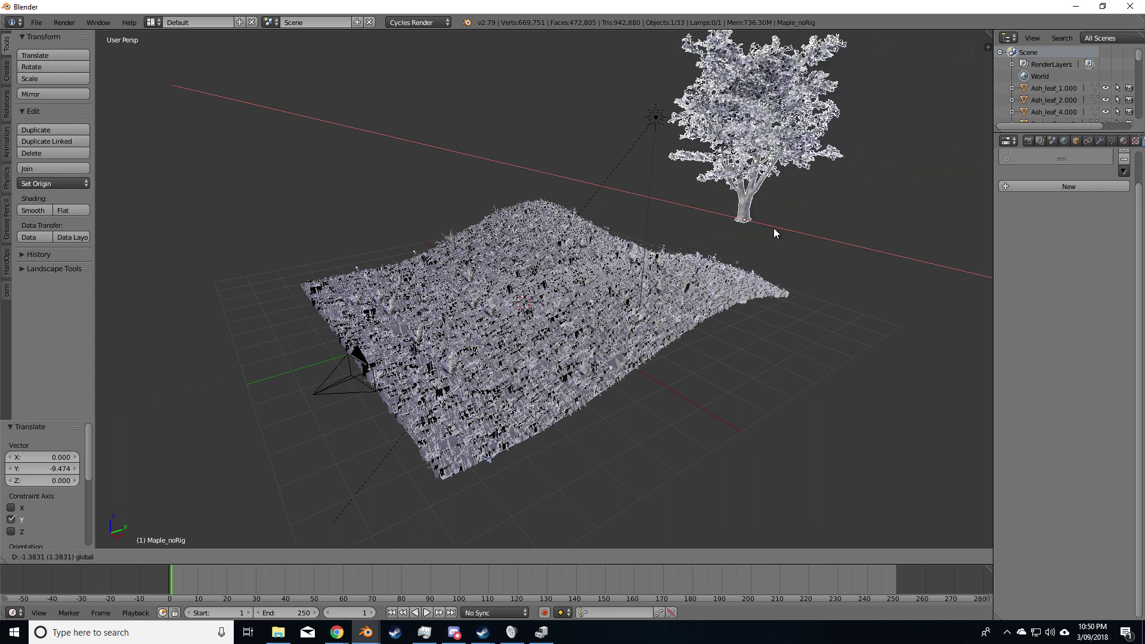
click(770, 232)
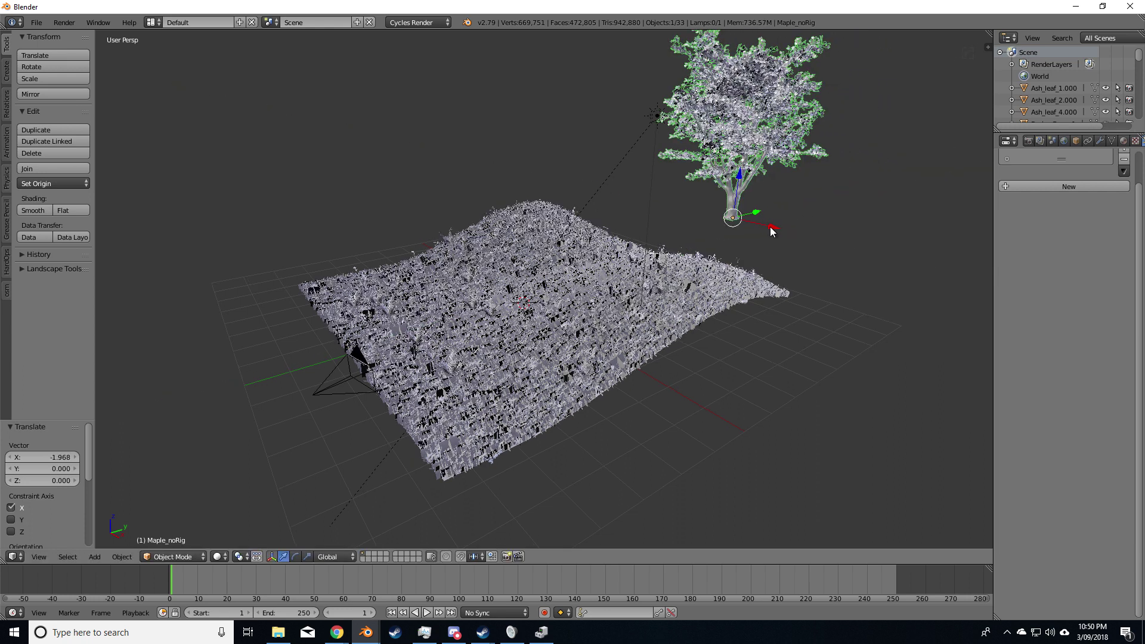
key(KP_0)
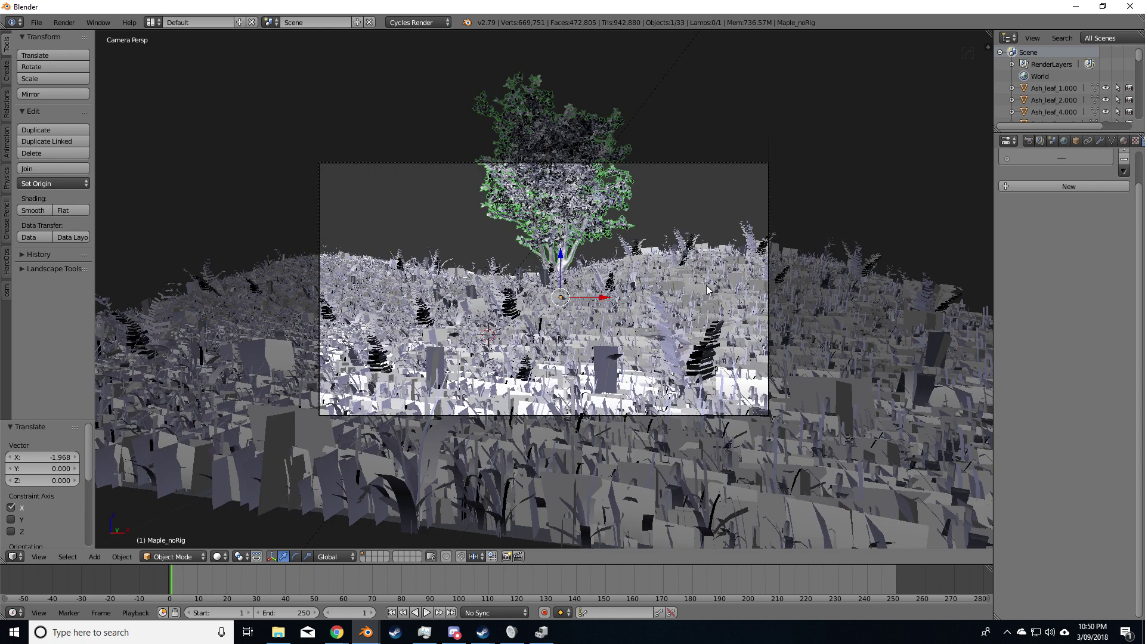
key(g)
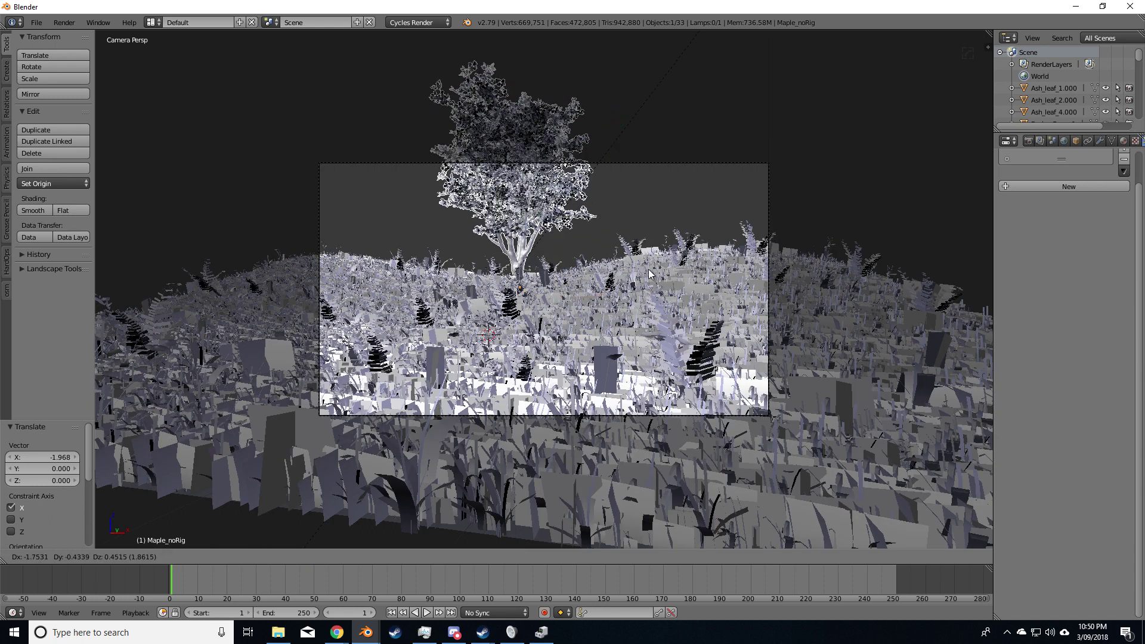
click(621, 188)
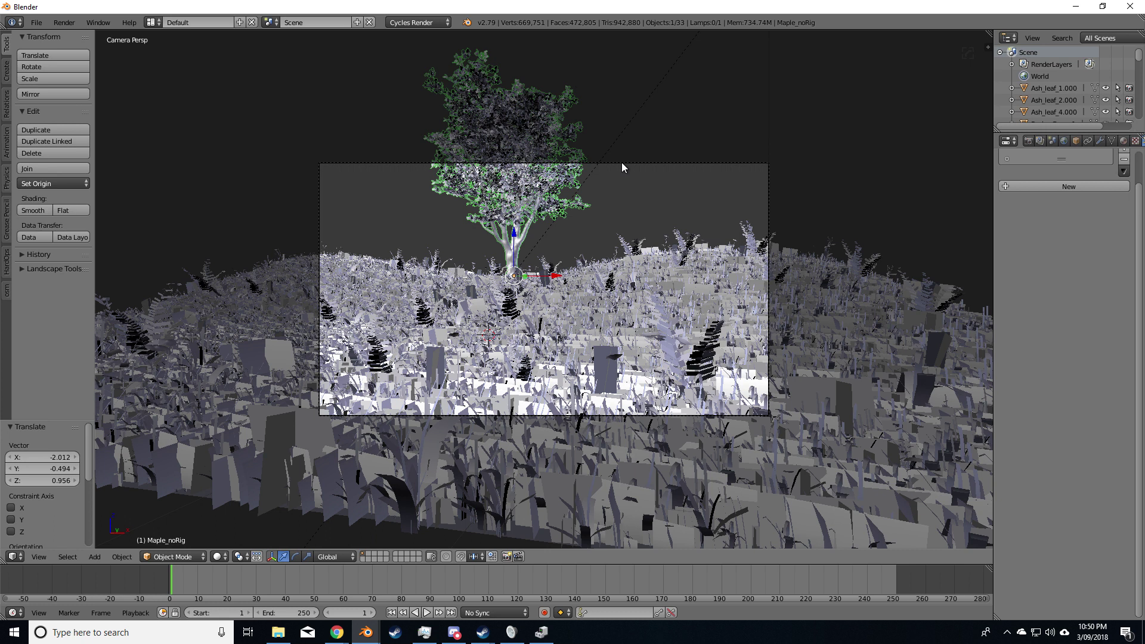
Tilt the camera up about its X axis to a 100° rotation to frame the maple.
right_click(788, 403)
key(r)
key(x)
key(x)
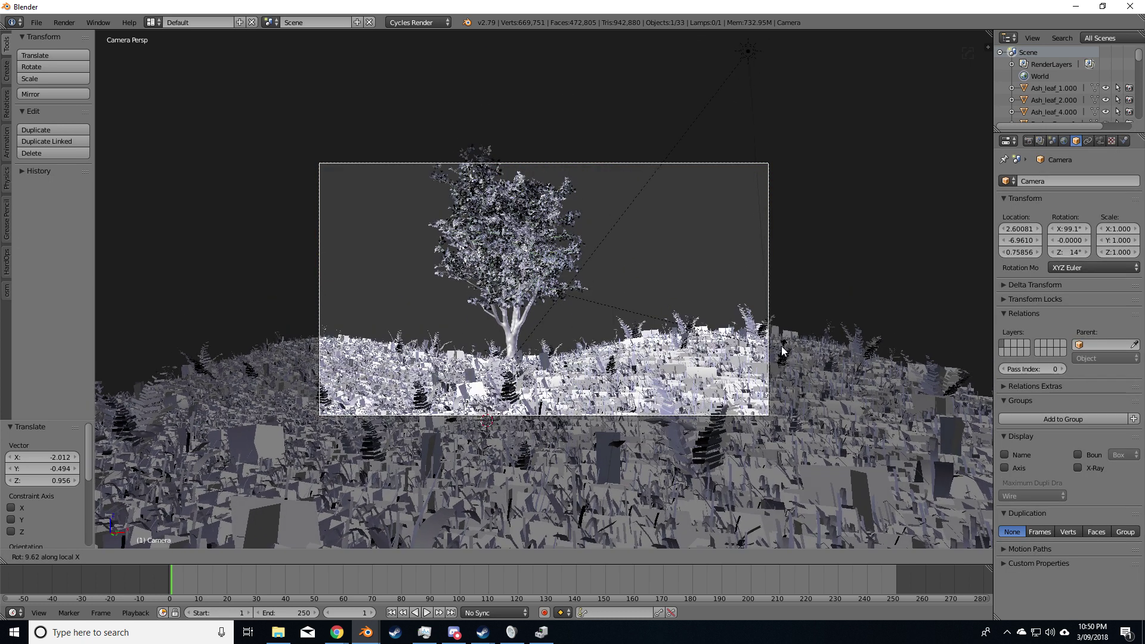
click(784, 349)
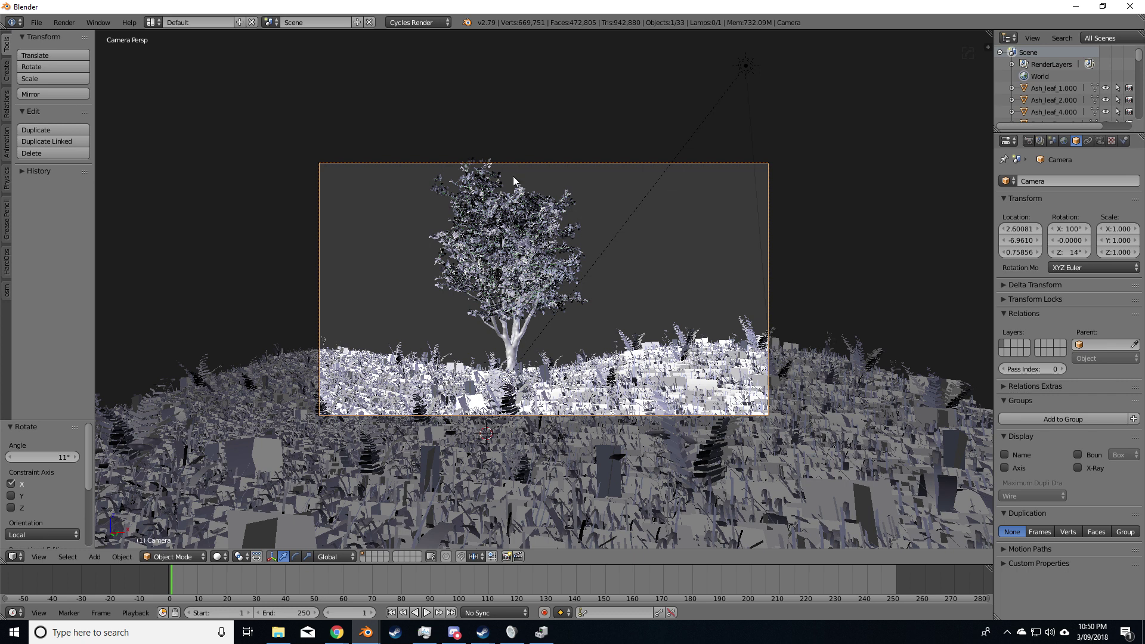
Test-render the camera view, then lower the maple 0.191 units along Z into the hillside.
key(F12)
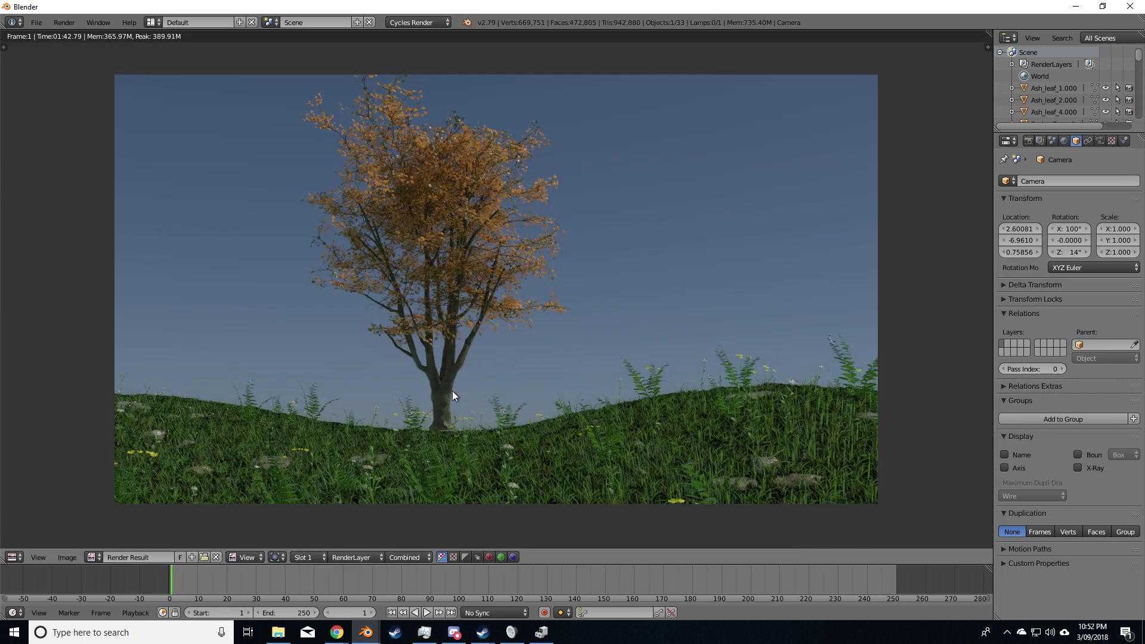
key(Escape)
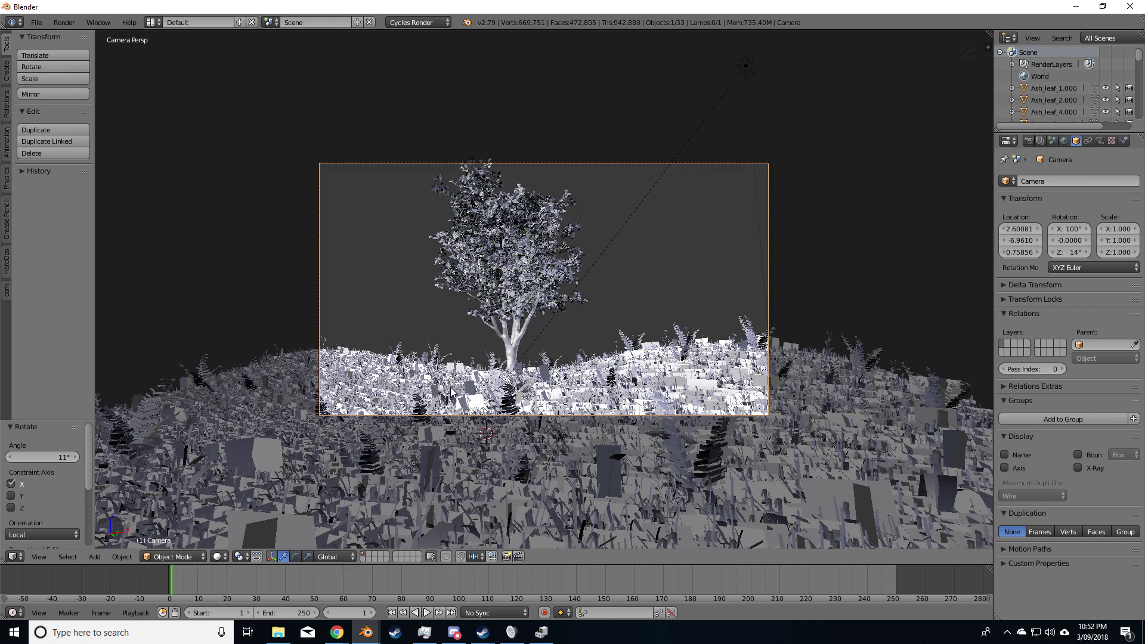
right_click(516, 353)
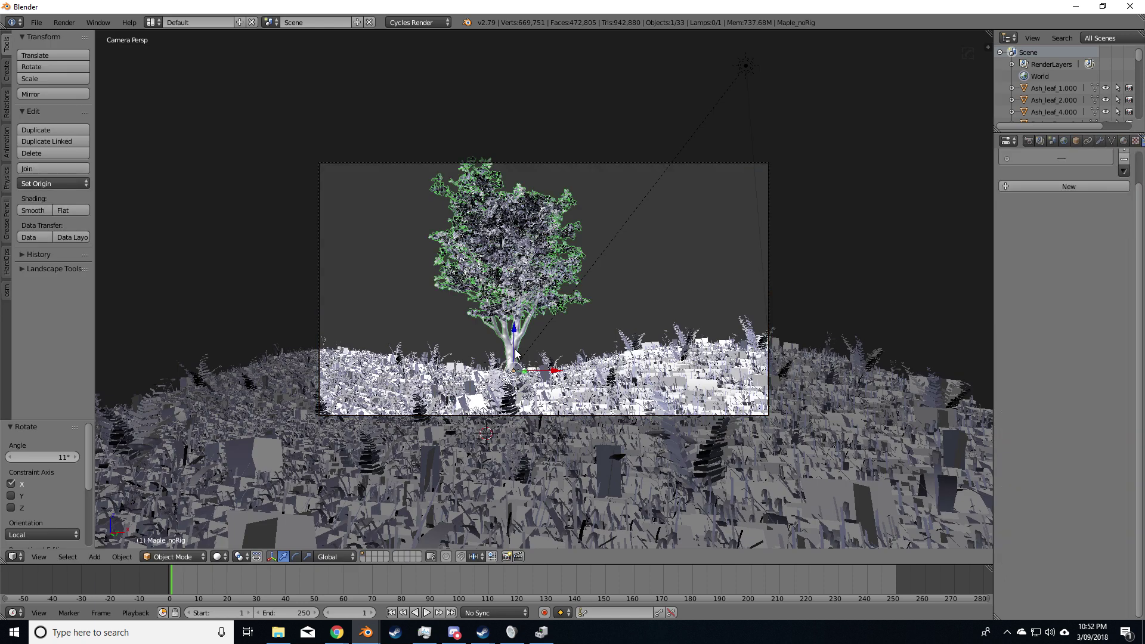
key(g)
key(z)
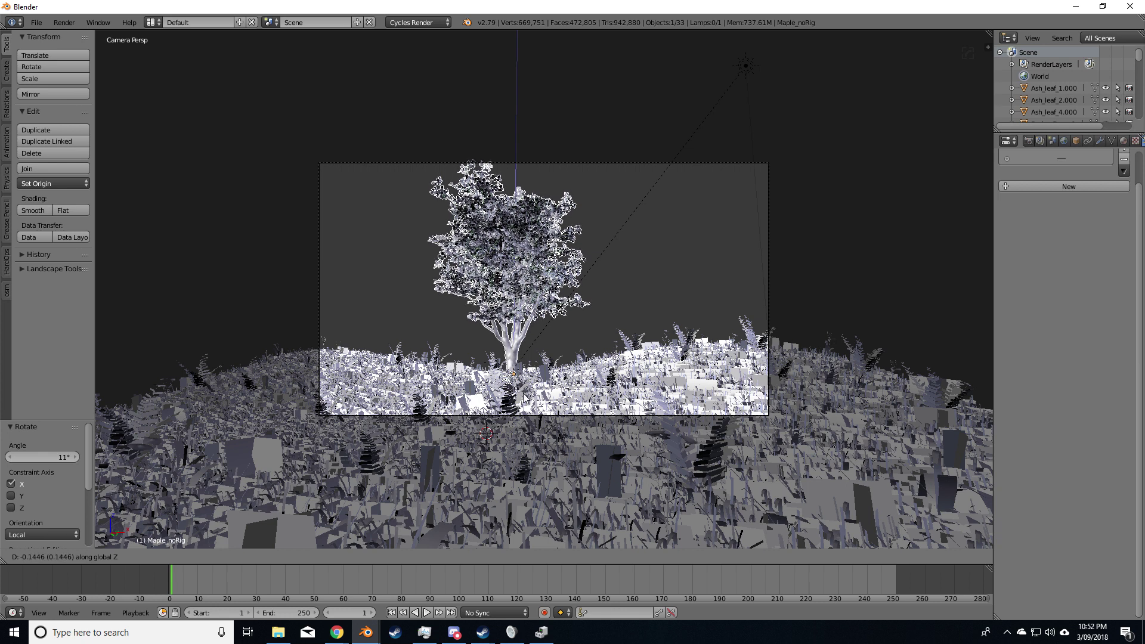
click(527, 391)
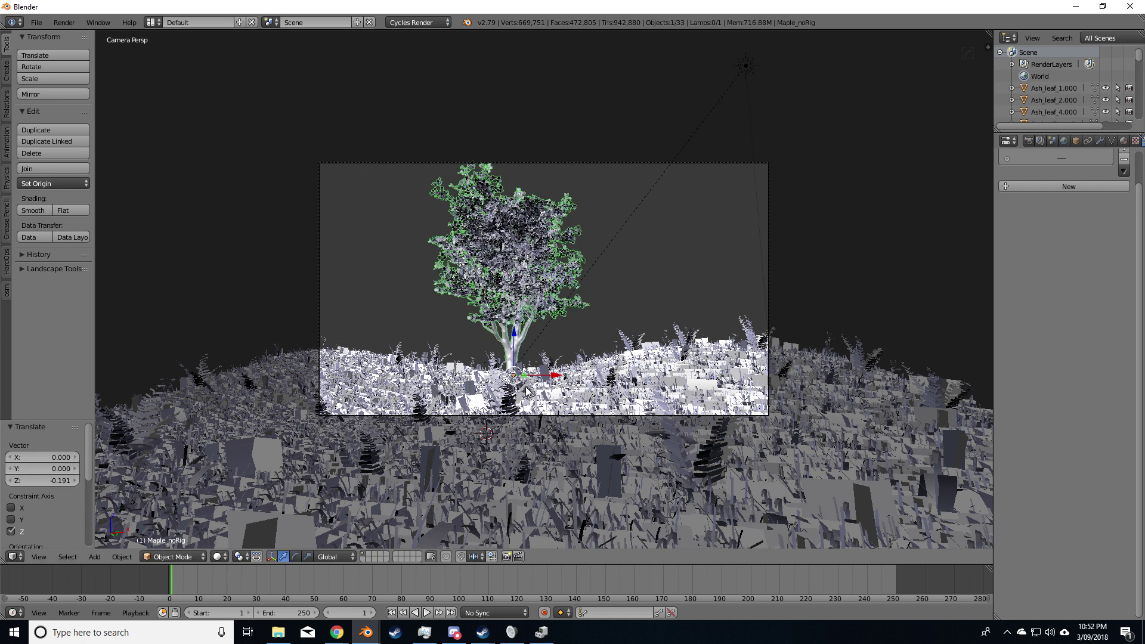
key(KP_0)
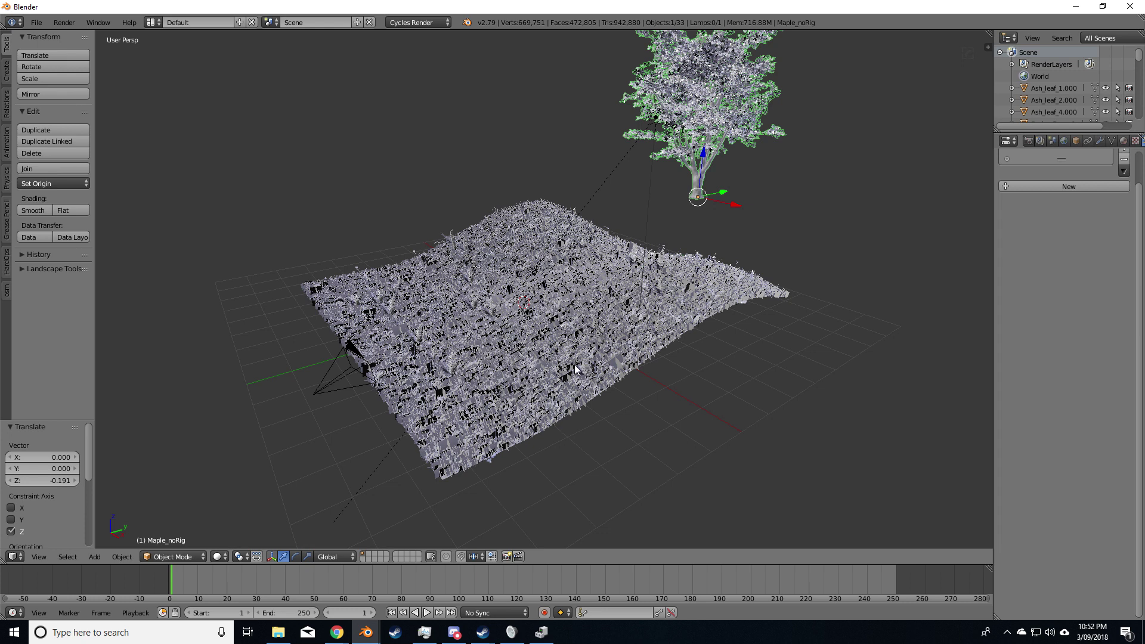
key(KP_0)
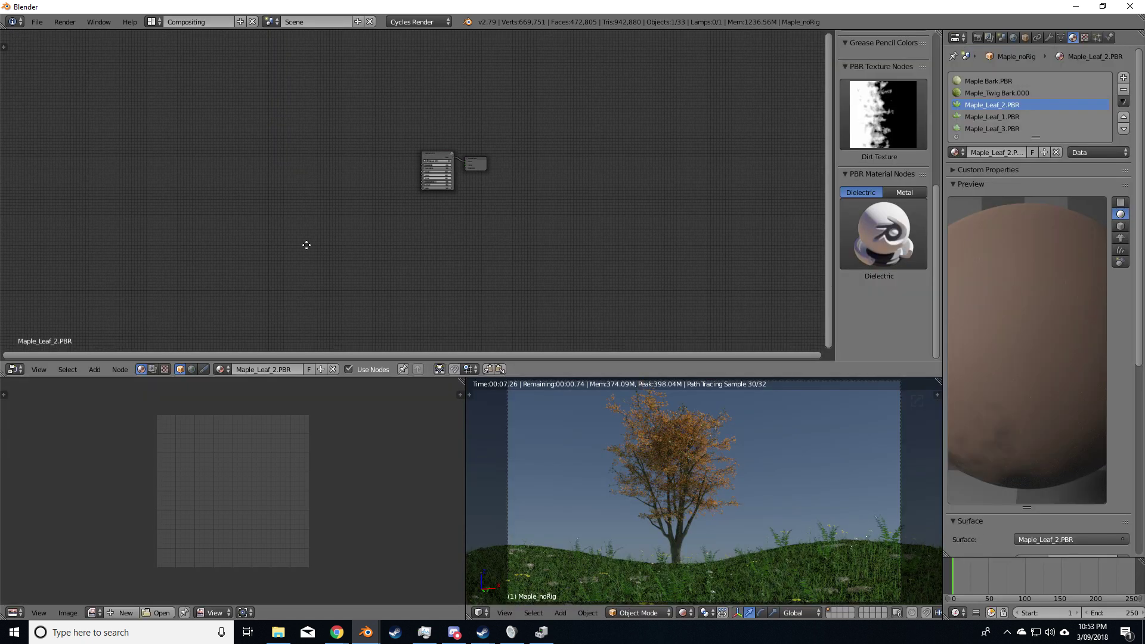
Raise the leaf Translucency Hue to 0.613 and lower Radom Fall Color to 0.144.
scroll(399, 217, up, 8)
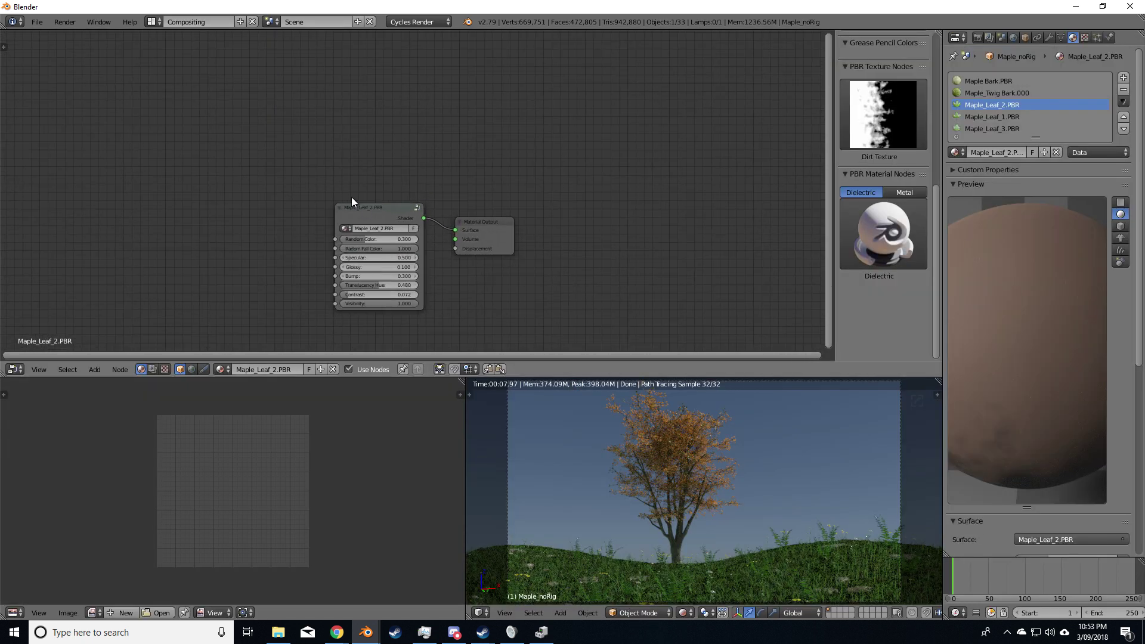
middle_drag(369, 117, 376, 121)
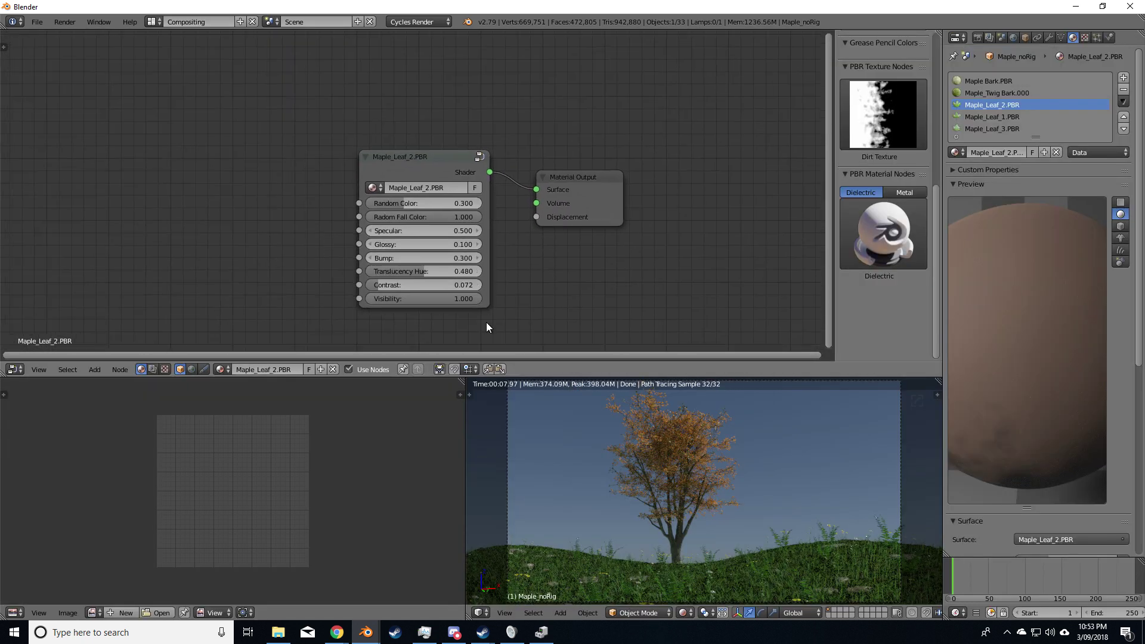
drag(465, 271, 481, 271)
drag(474, 217, 388, 216)
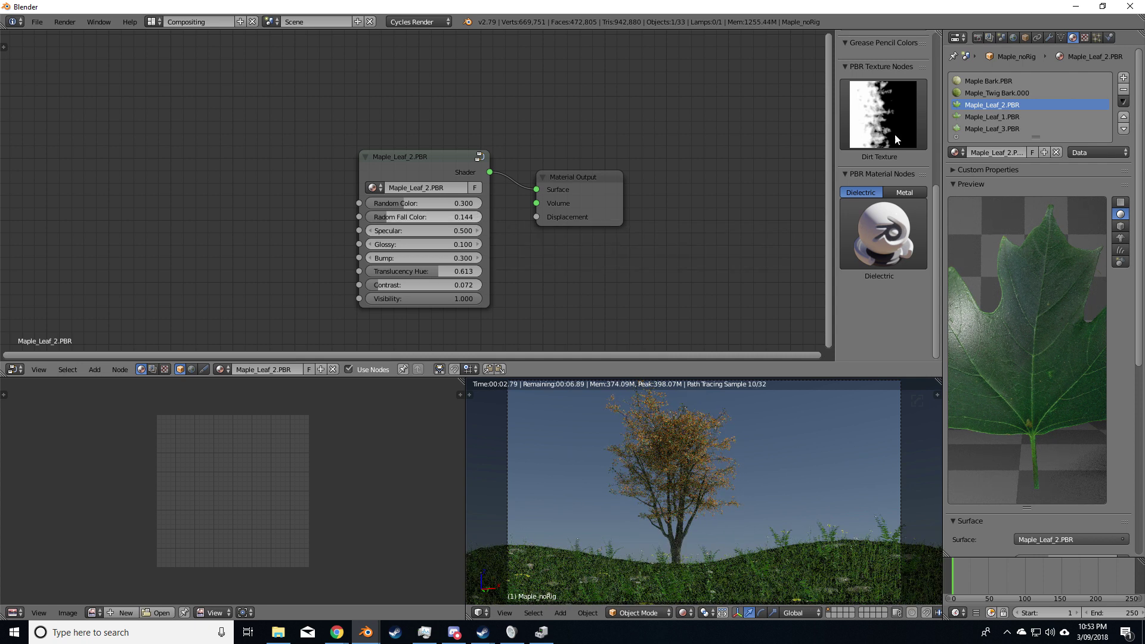
Lower Maple_Leaf_1.PBR and Maple_Leaf_3.PBR fall colour to 0.164 and 0.321, then return to Default layout.
click(972, 118)
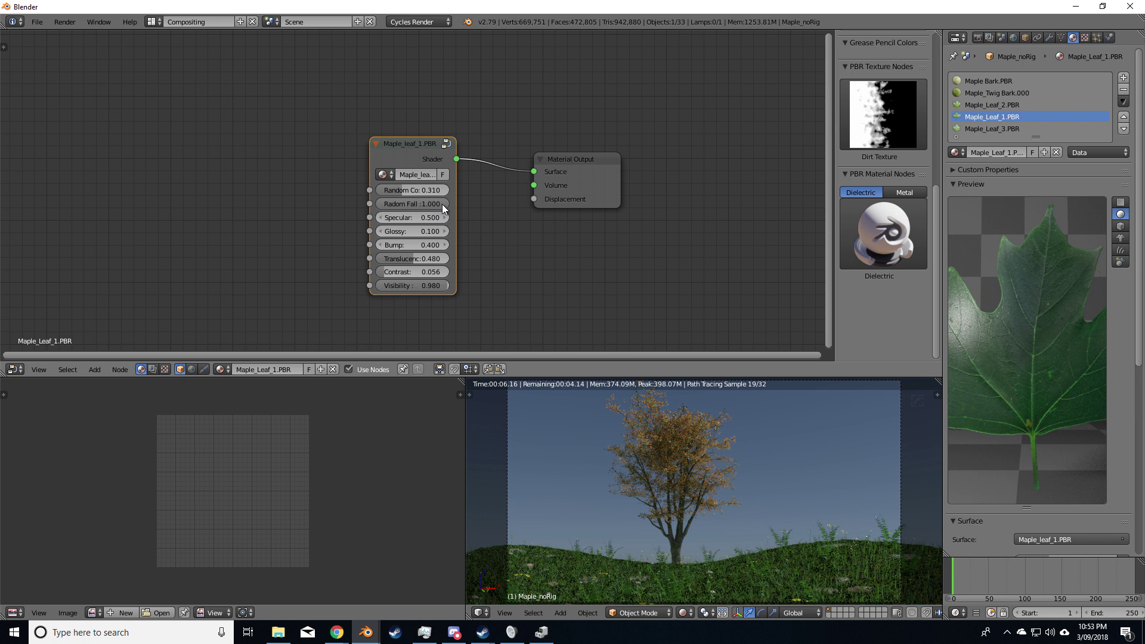
drag(442, 204, 391, 203)
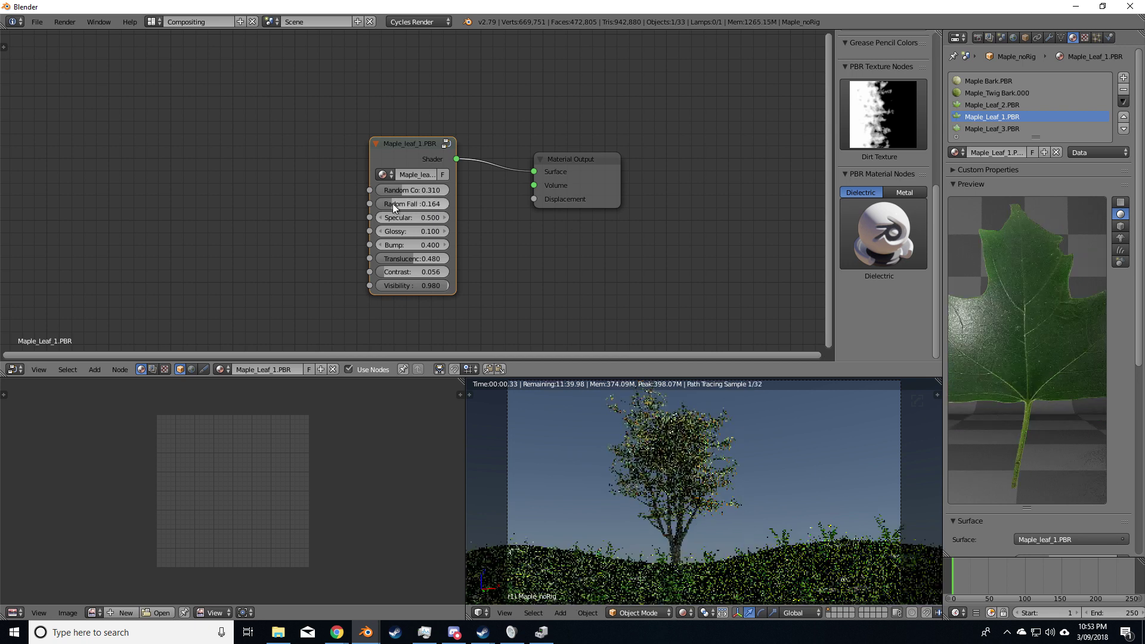
click(985, 129)
drag(358, 232, 325, 232)
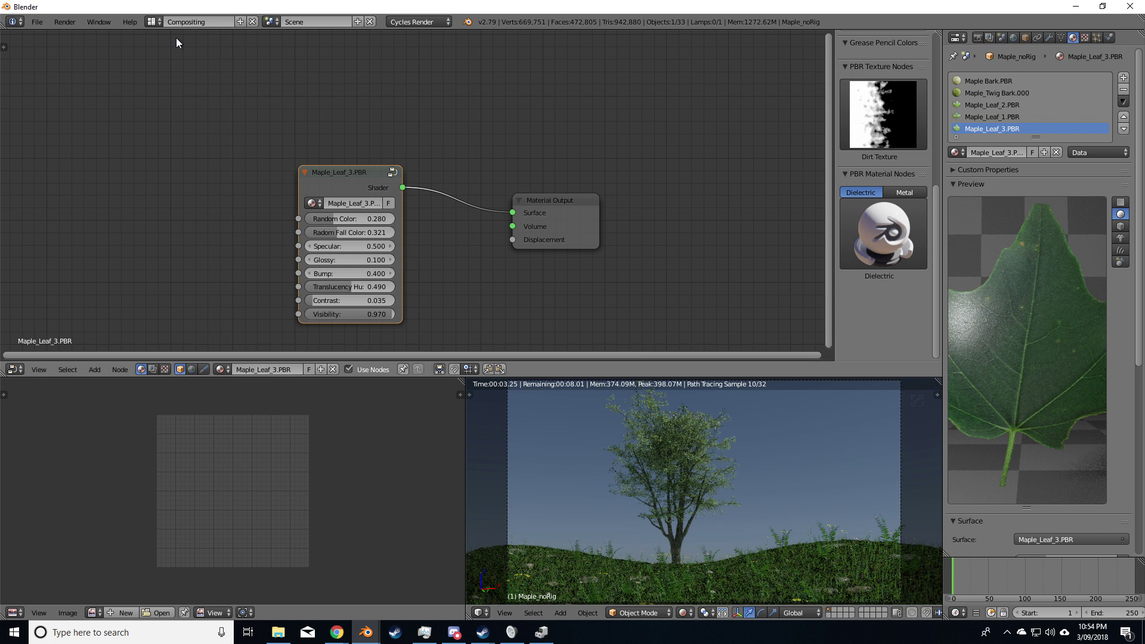
click(152, 21)
click(173, 74)
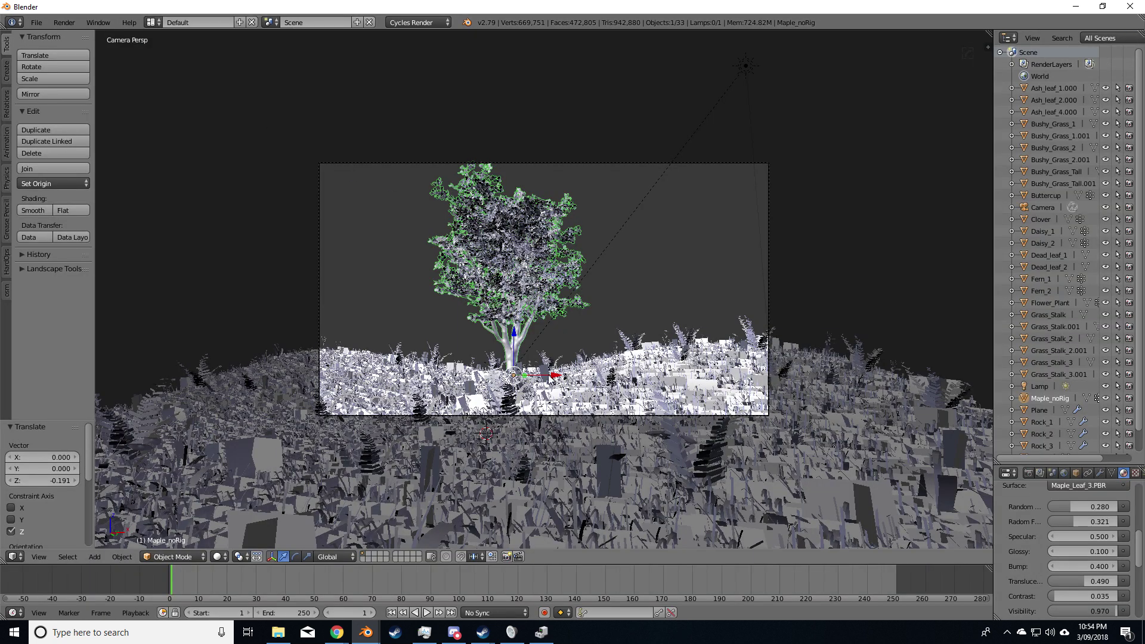
Render the grassy landscape with F12, then bring the Realistic Tree Asset Pack window forward.
key(F12)
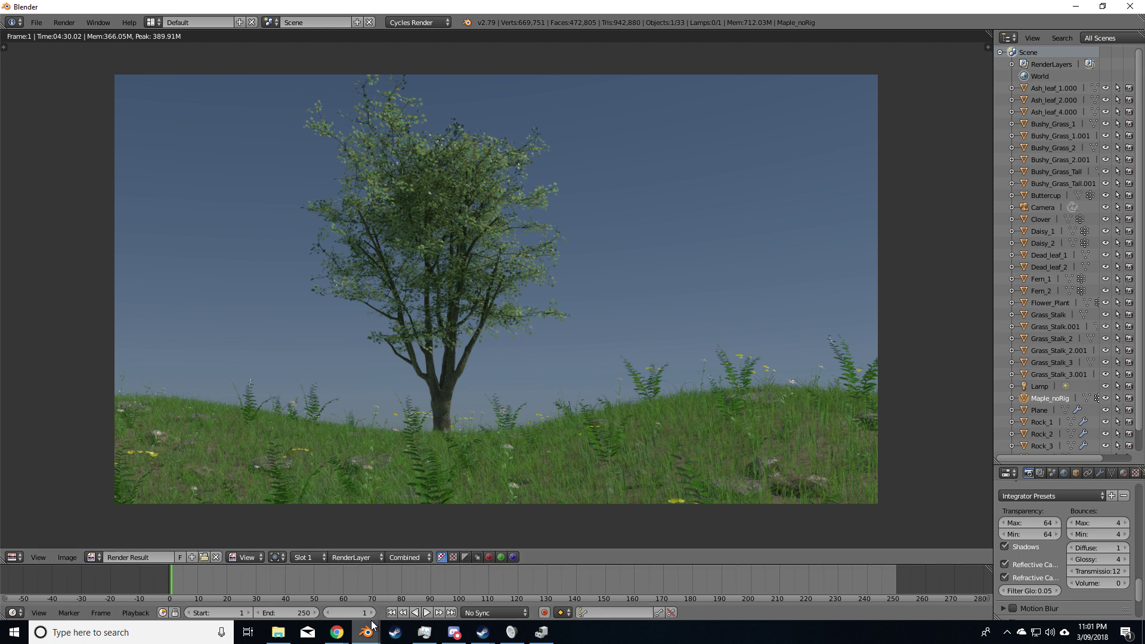
click(353, 639)
click(471, 589)
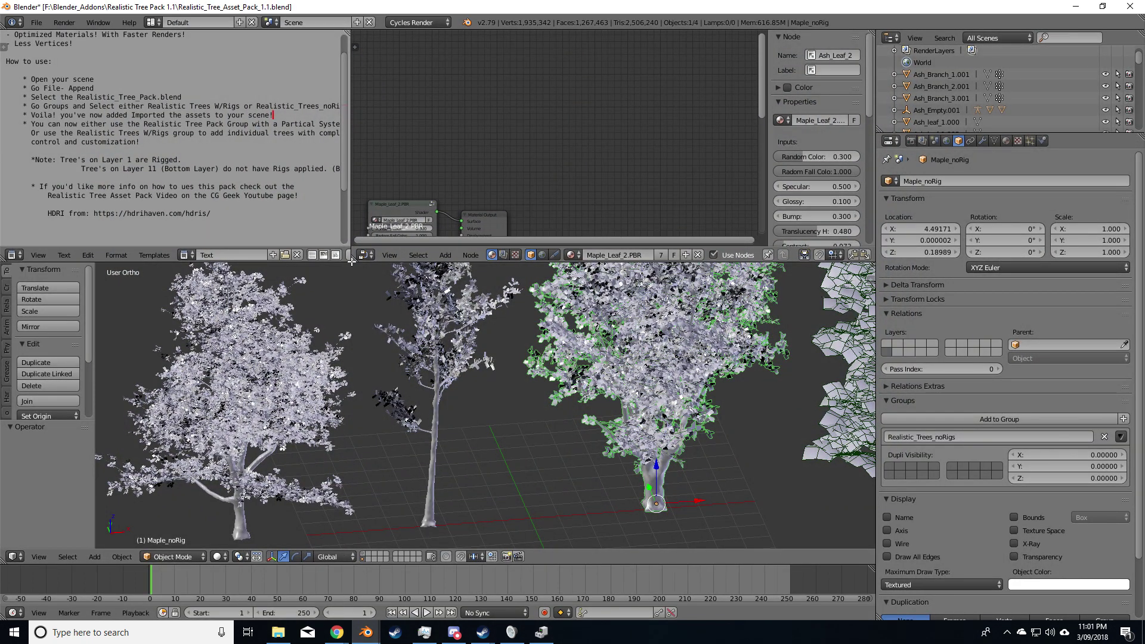
Merge away the text and node editors to enlarge the 3D view and show the rigged-trees layer.
drag(353, 260, 178, 179)
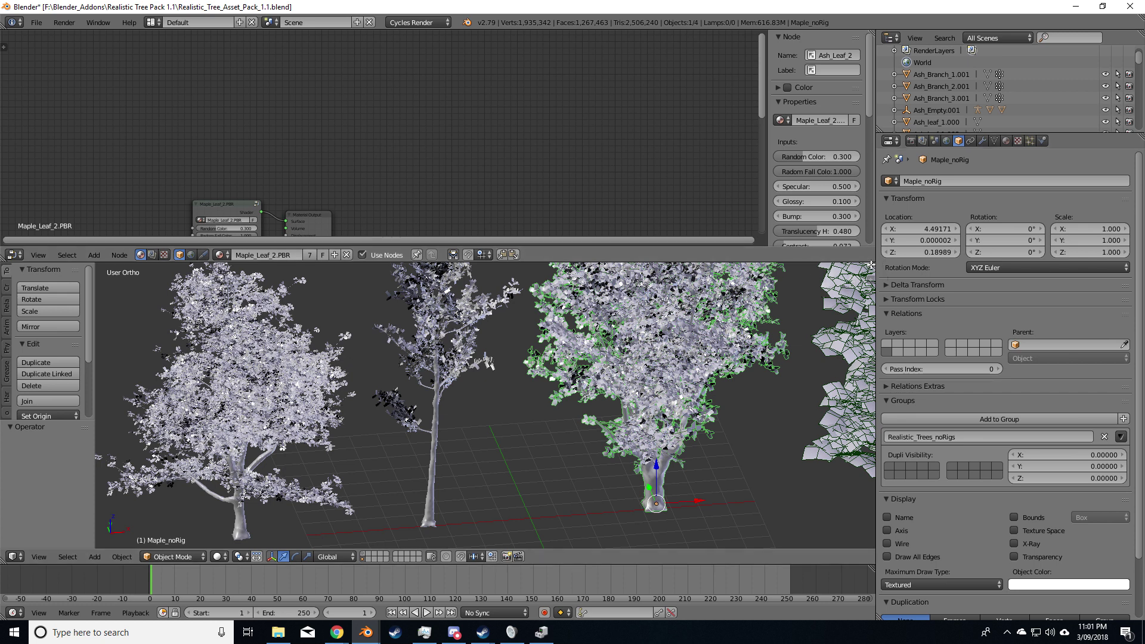
drag(871, 264, 861, 193)
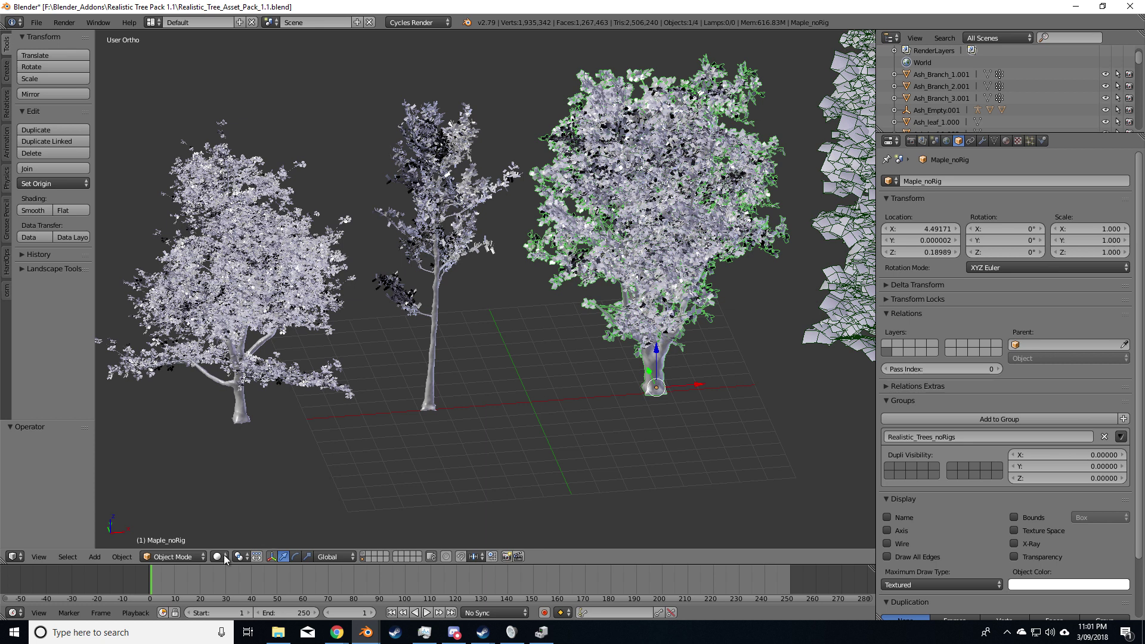
click(366, 557)
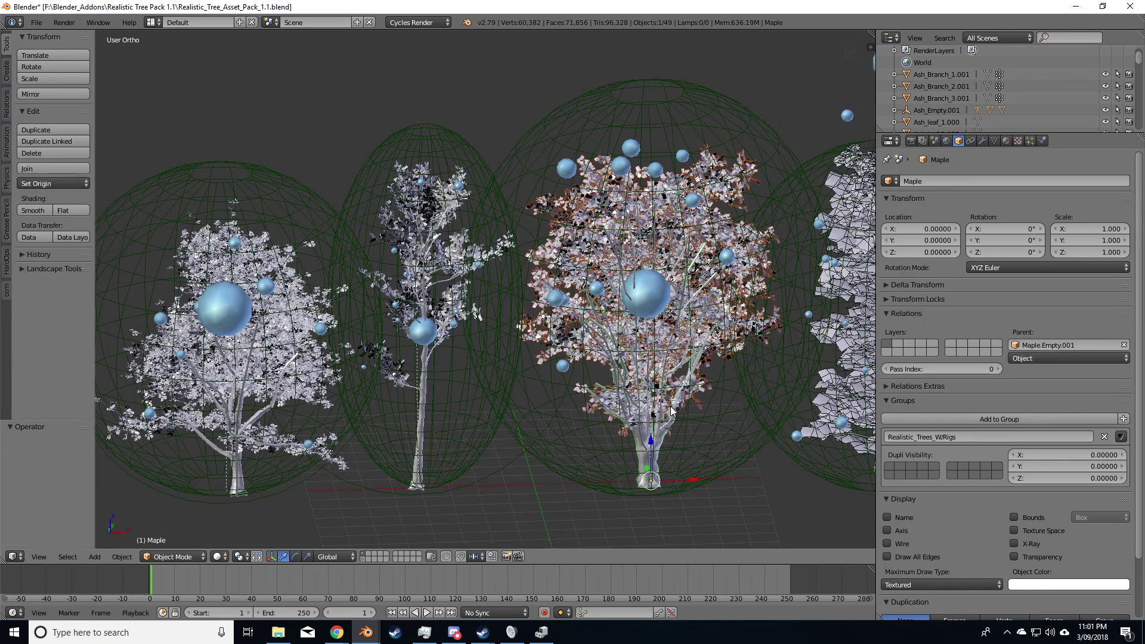
Select the Maple tree's armature in Realistic_Trees_WRigs.
right_click(695, 414)
right_click(660, 303)
middle_drag(660, 303, 571, 316)
right_click(591, 316)
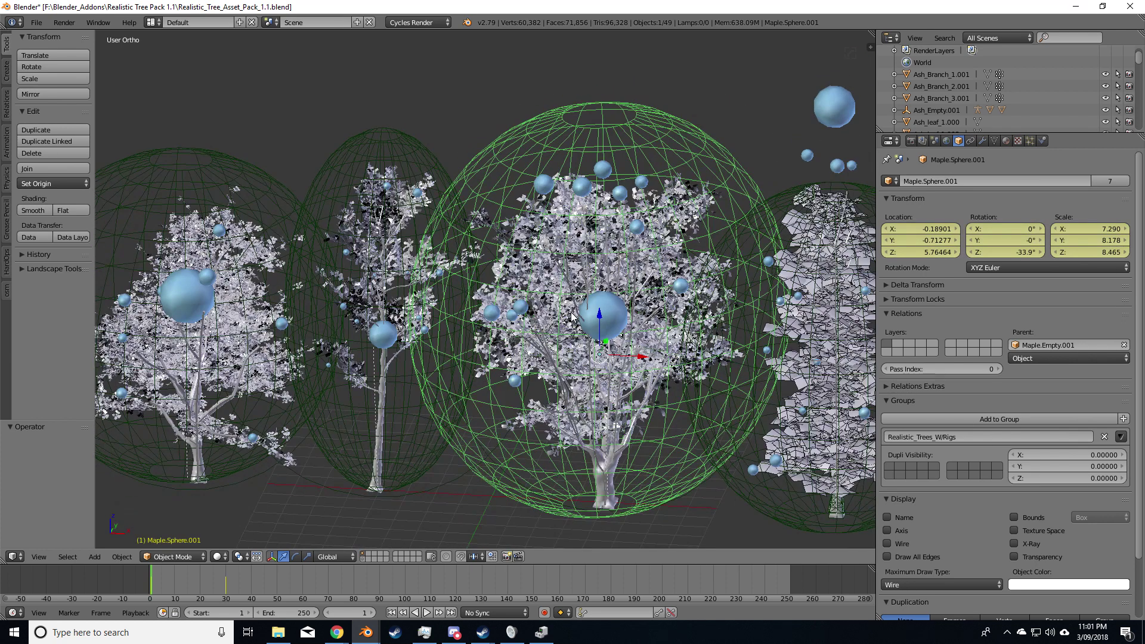
right_click(597, 317)
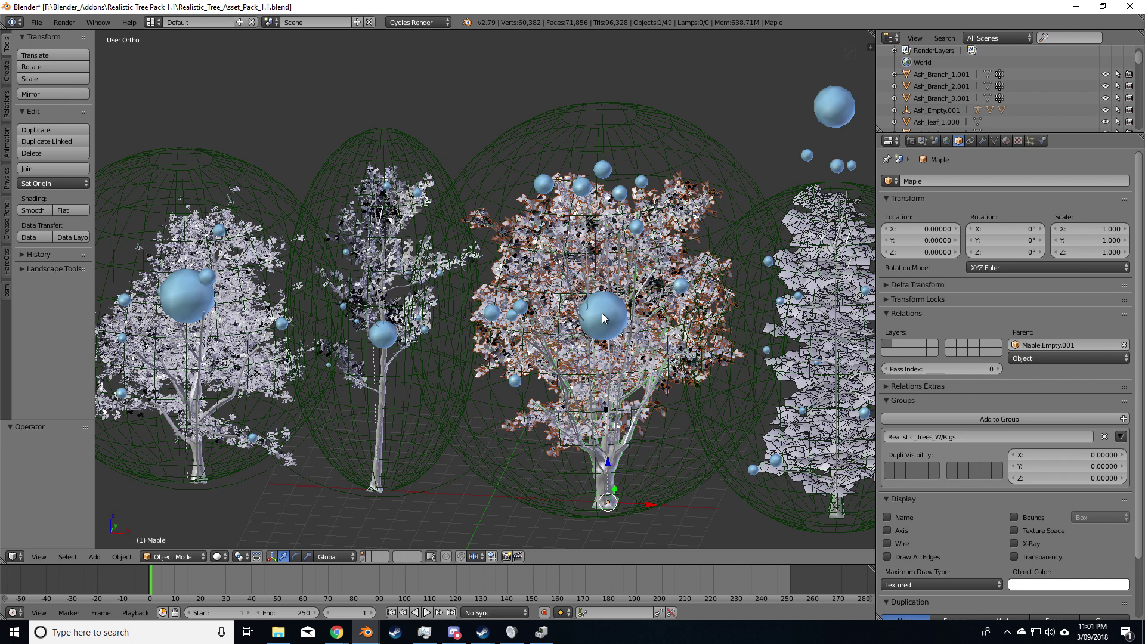
right_click(604, 318)
click(173, 557)
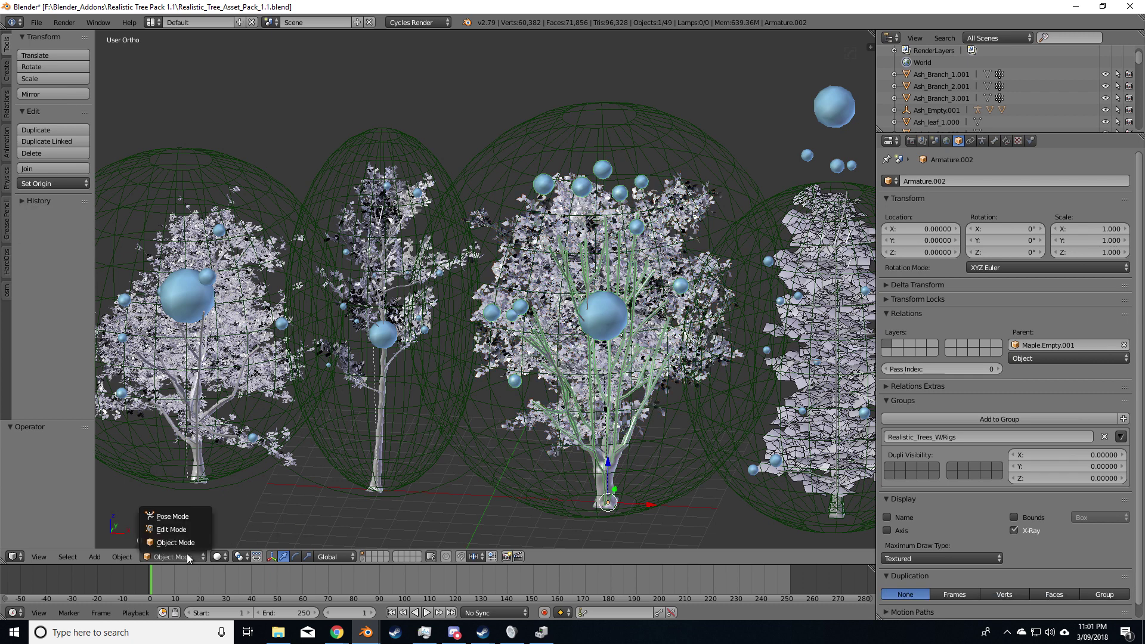
In Pose Mode, move the maple bone and keyframe its location at frame 1.
click(179, 517)
middle_drag(569, 434, 597, 424)
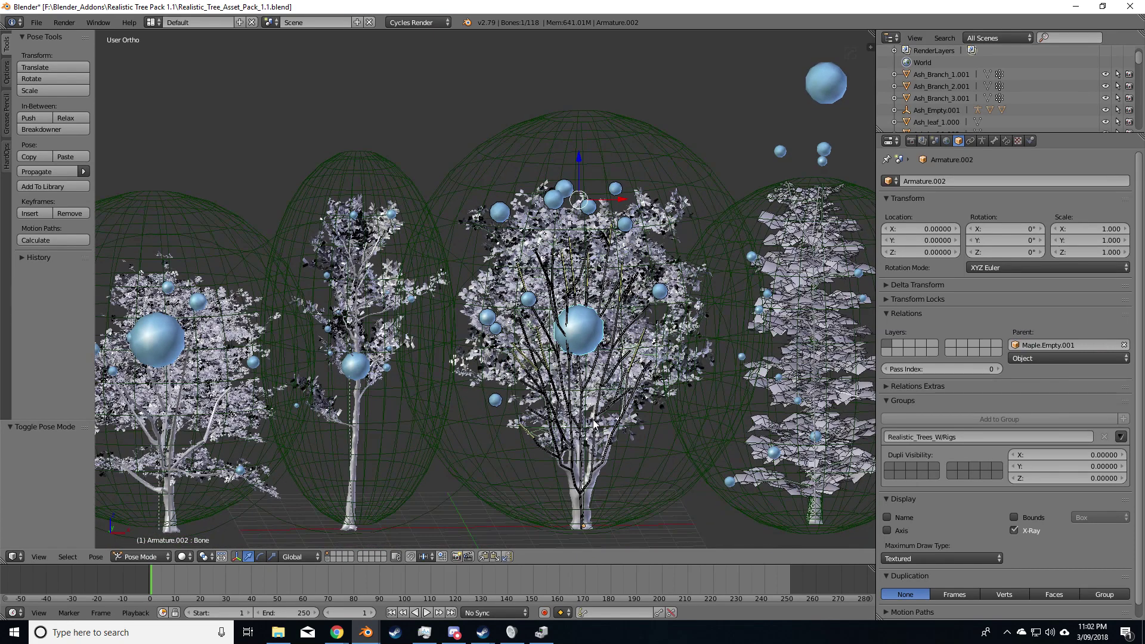
key(g)
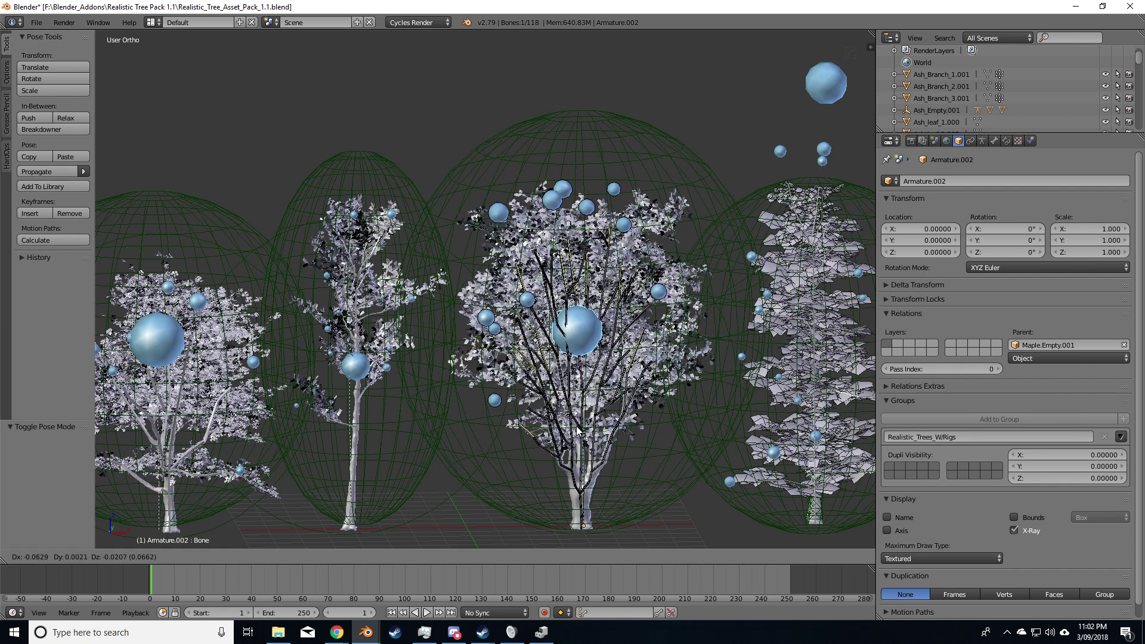
click(543, 438)
key(i)
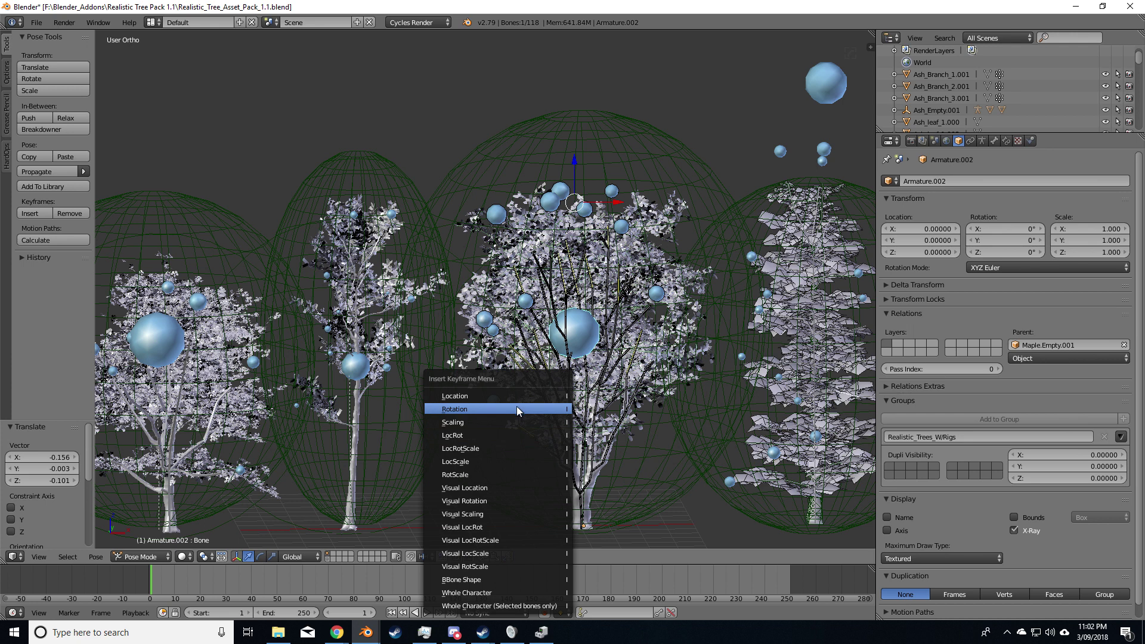
click(517, 396)
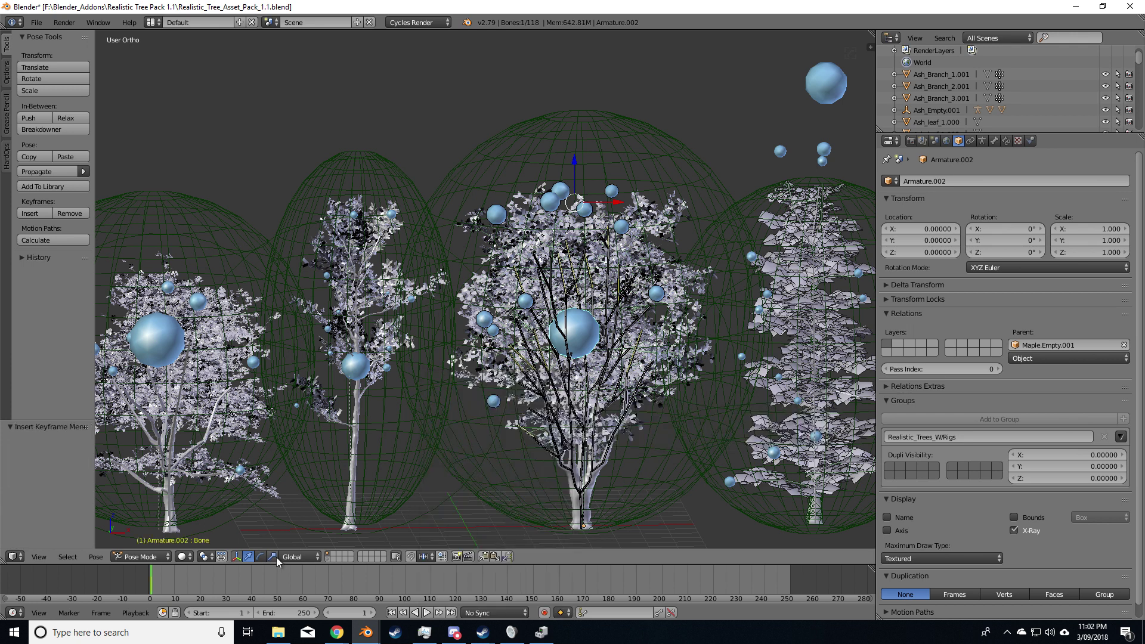
Move the bone to a new pose and keyframe its location at frame 100.
key(alt+a)
key(alt+a)
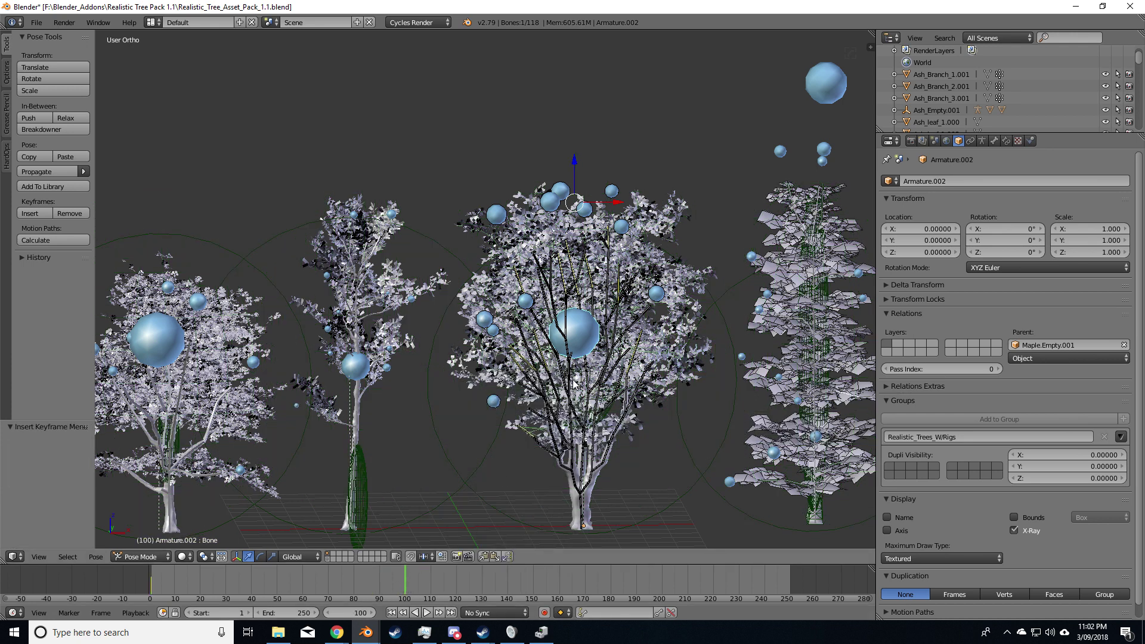
key(g)
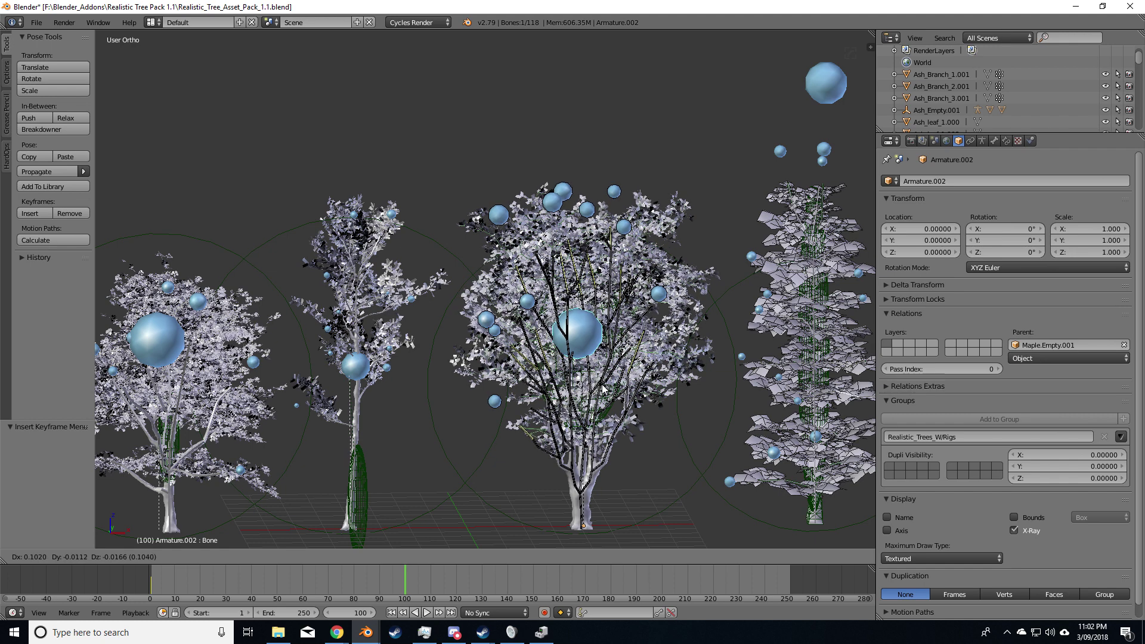
click(603, 388)
key(i)
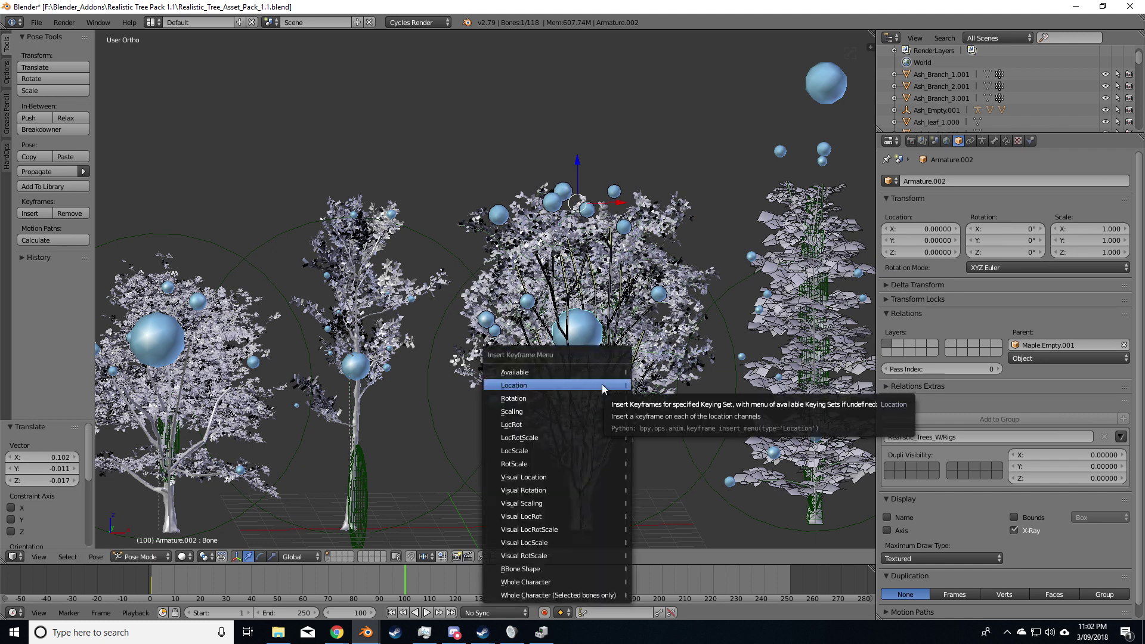
click(602, 384)
middle_drag(603, 384, 615, 437)
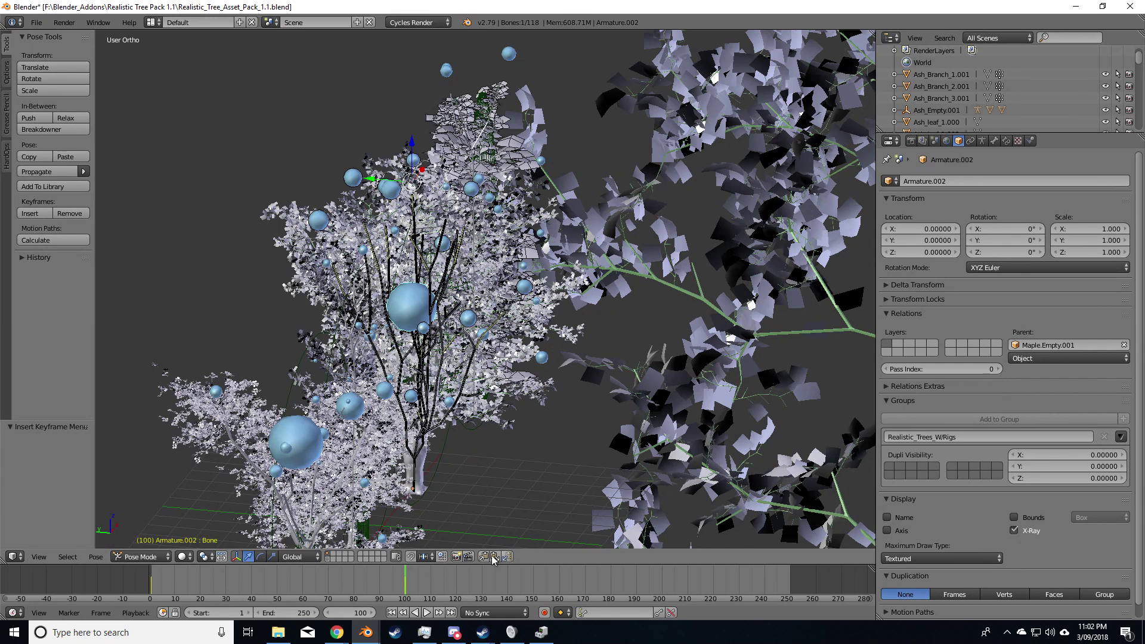
Shift the bone again and keyframe its location at frame 175.
click(598, 577)
key(g)
click(474, 360)
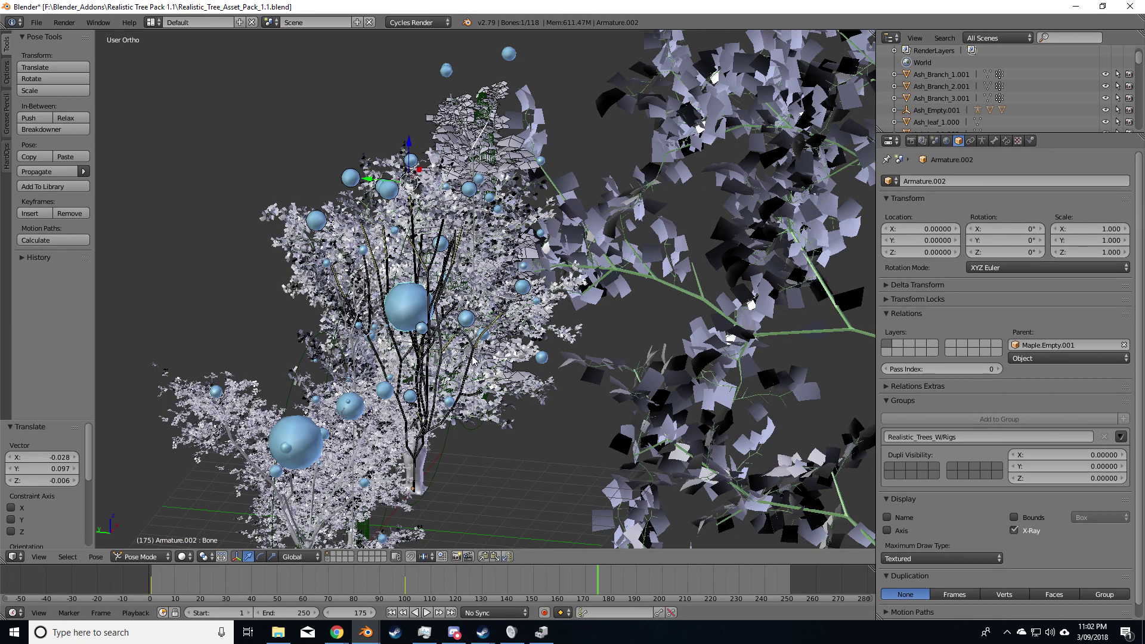
key(i)
click(473, 357)
Copy the frame-1 pose, paste it at frame 250, and play the sway animation.
drag(710, 588, 754, 587)
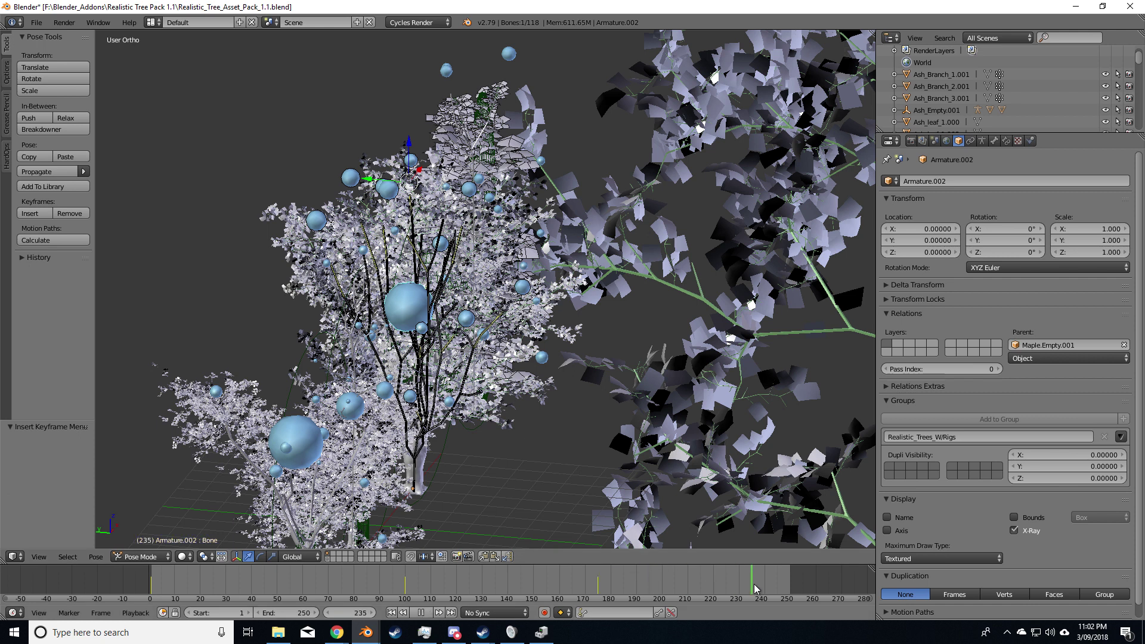
key(alt+a)
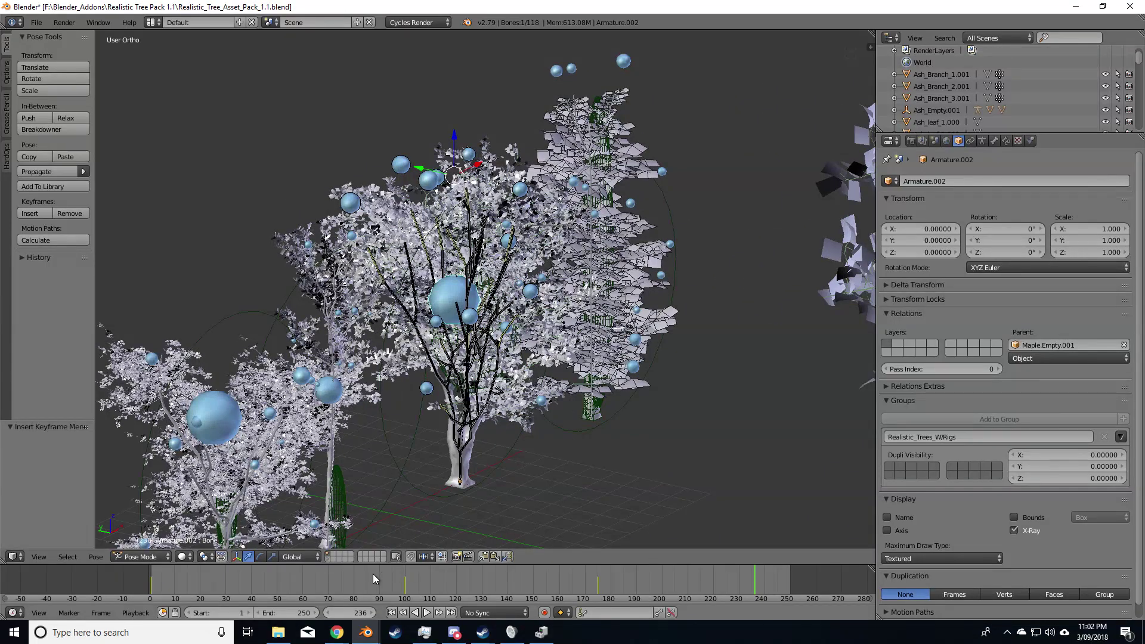
key(Down)
key(Up)
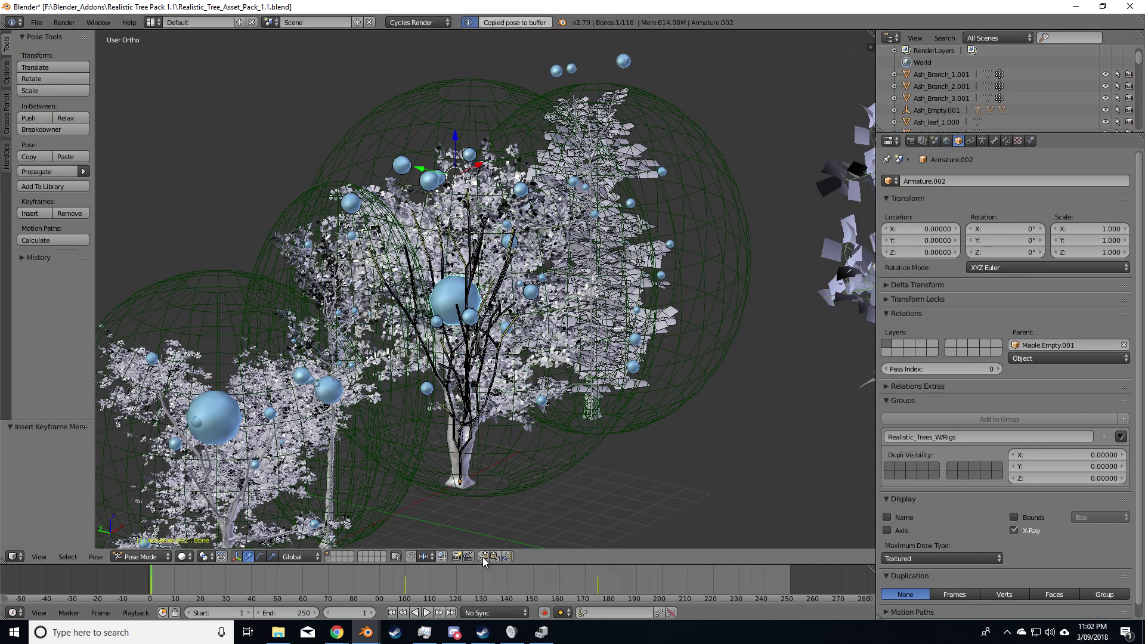
click(789, 582)
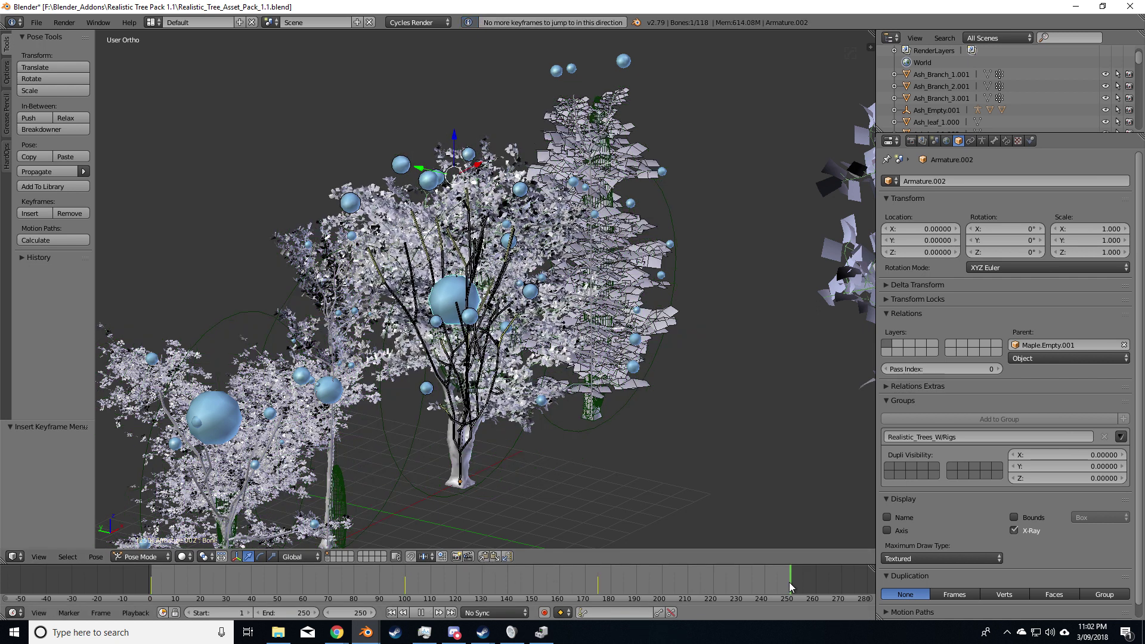
click(494, 557)
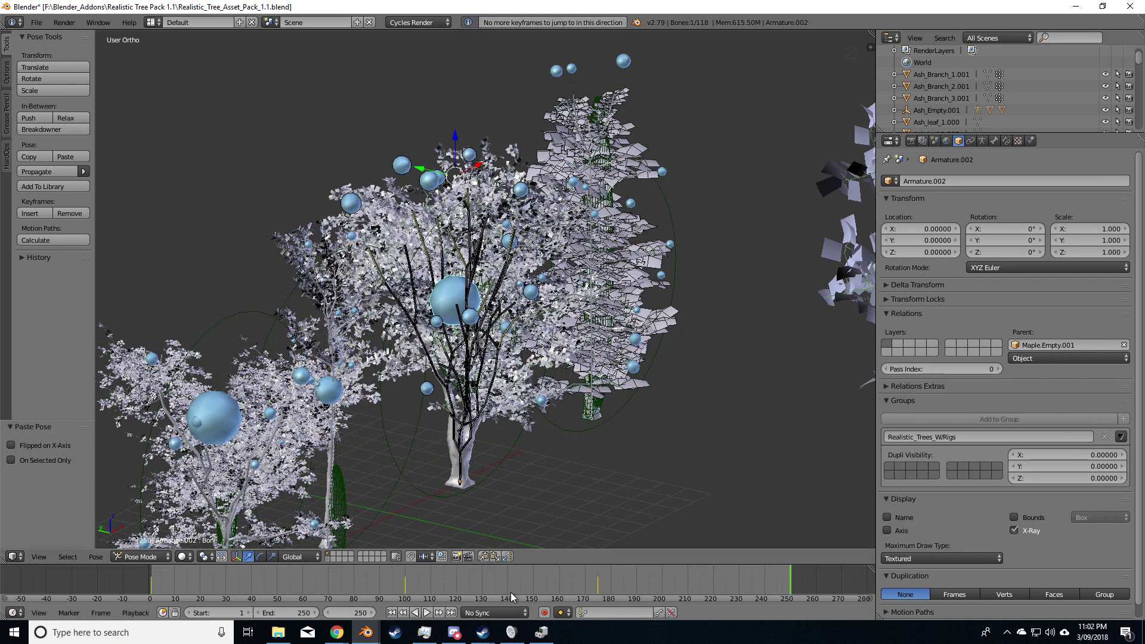
click(428, 613)
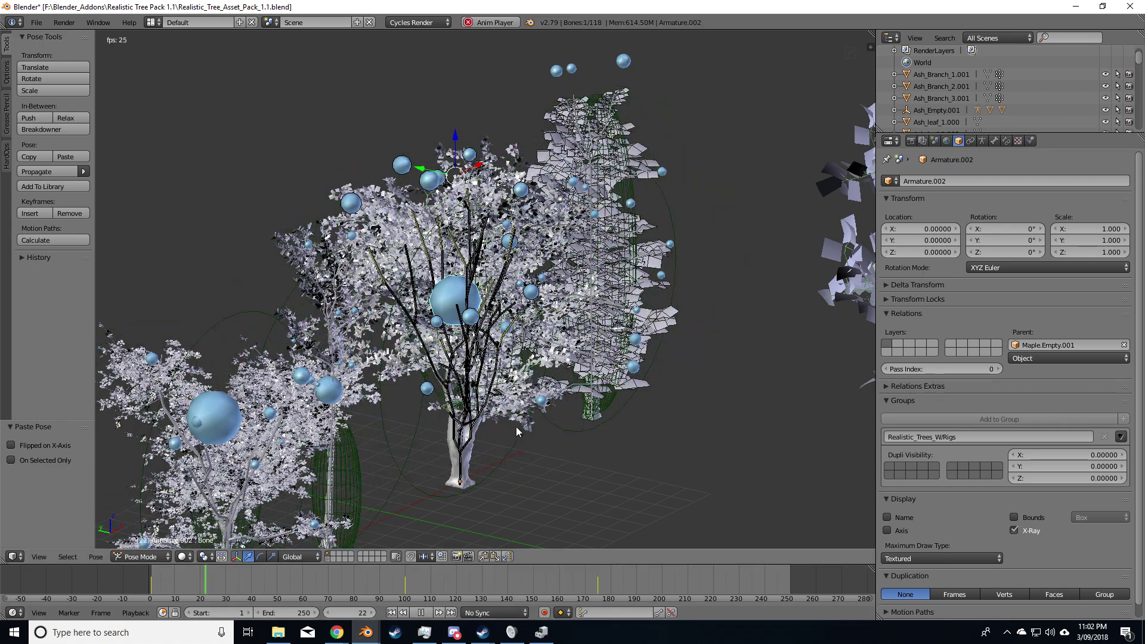
middle_drag(513, 431, 469, 429)
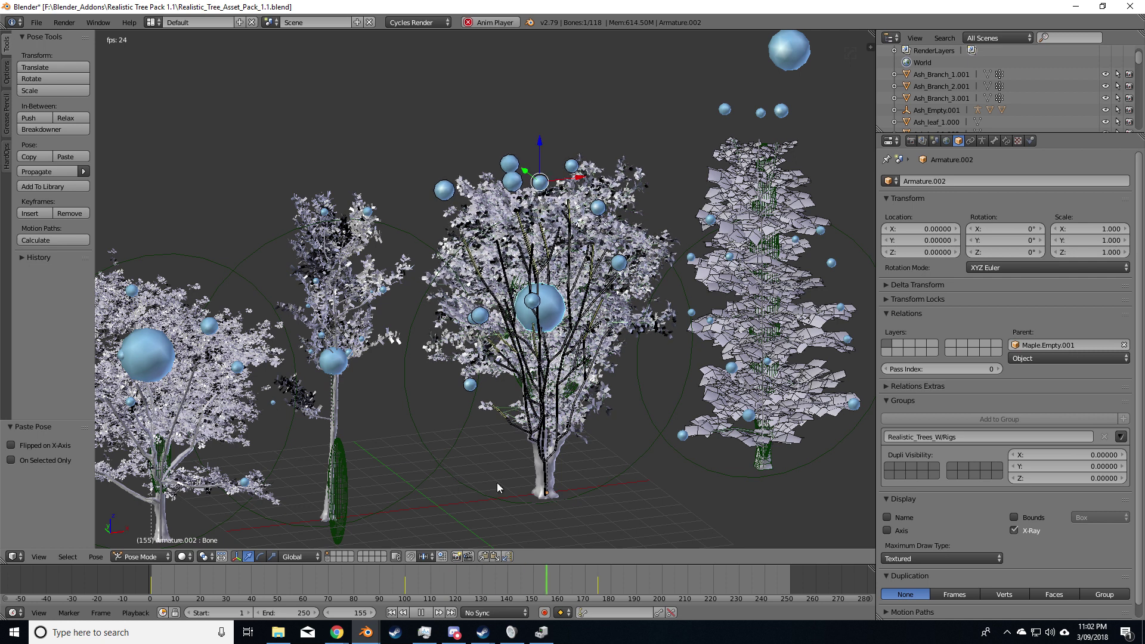
middle_drag(532, 463, 517, 452)
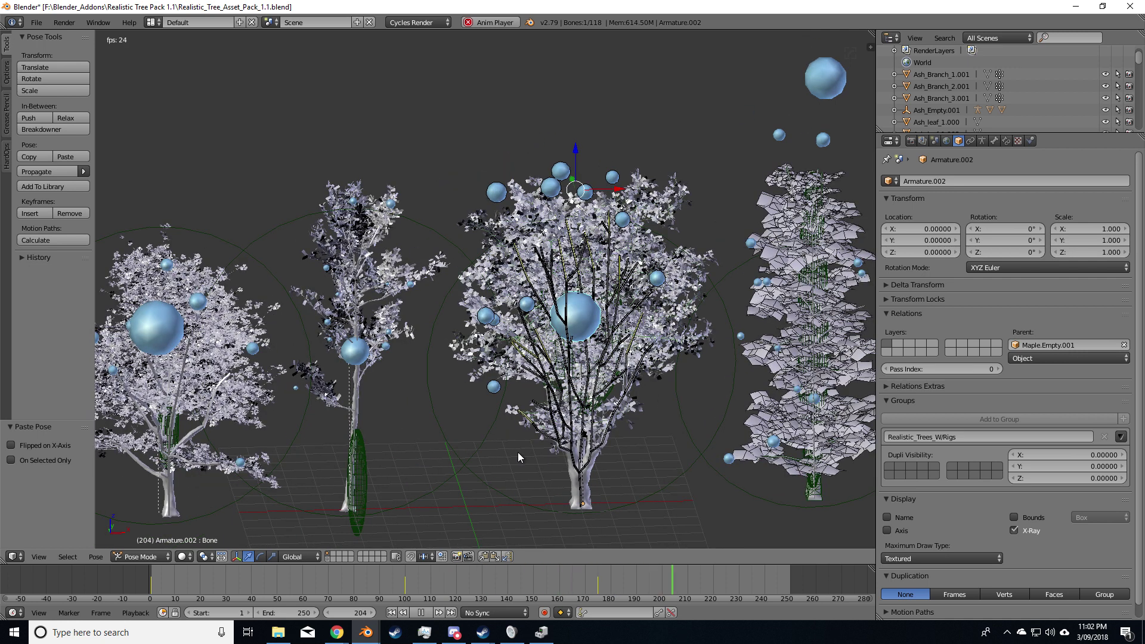